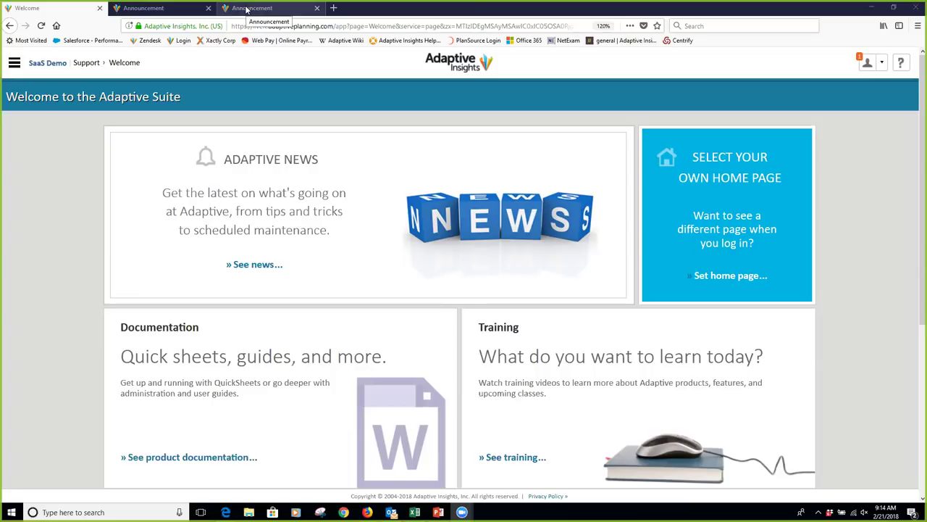
- Open the Data Designer in the Standard Demo instance and load the Actuals Data - NetSuite data source
left_click(190, 10)
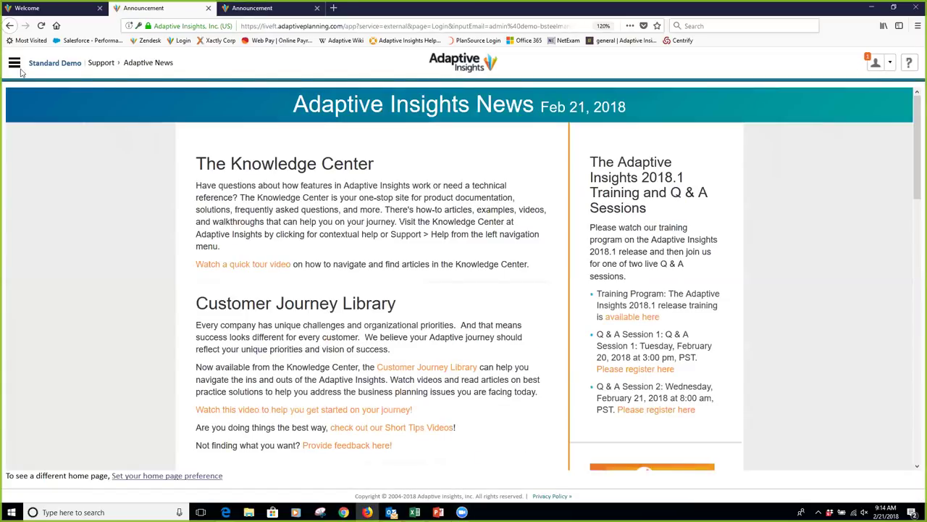
left_click(14, 63)
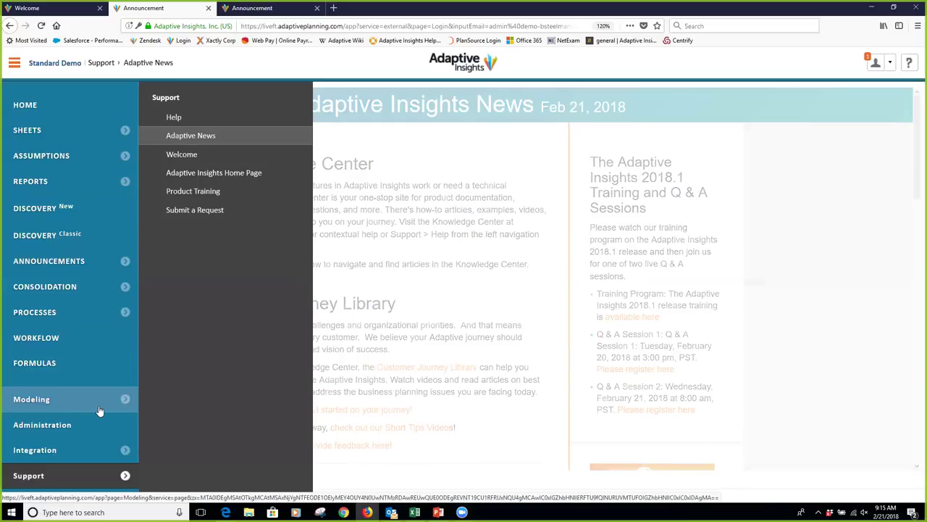
left_click(127, 449)
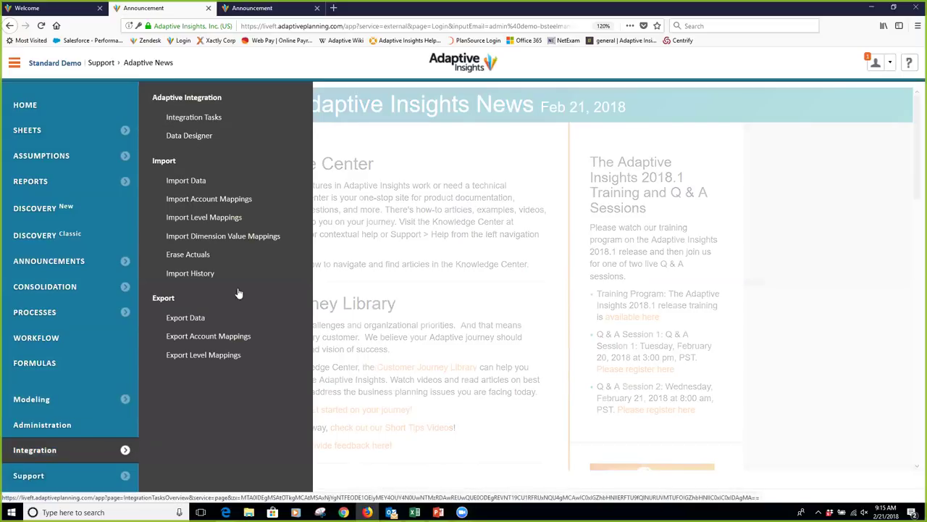
left_click(189, 135)
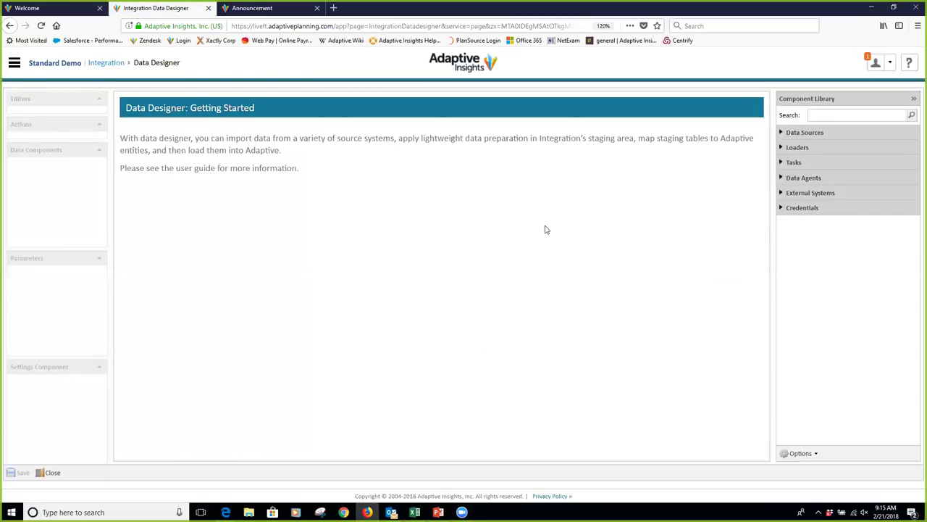
left_click(783, 133)
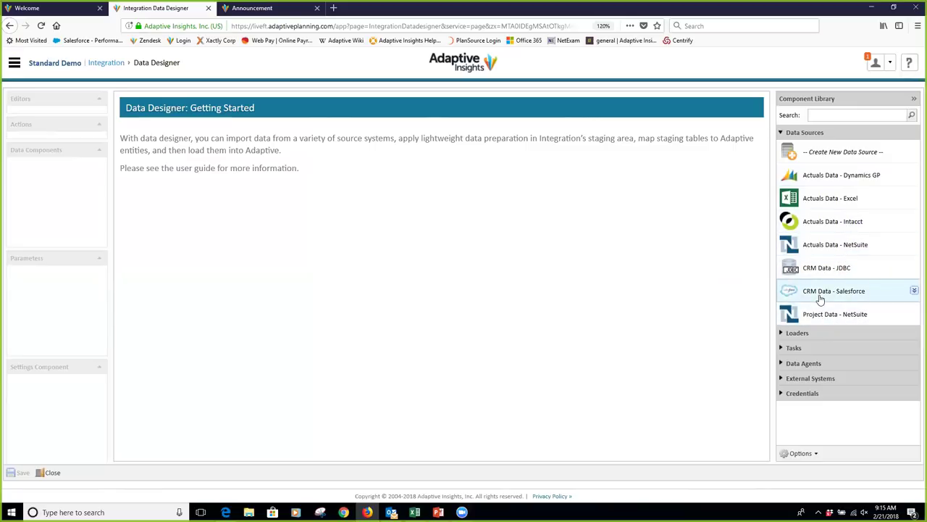
left_click(825, 252)
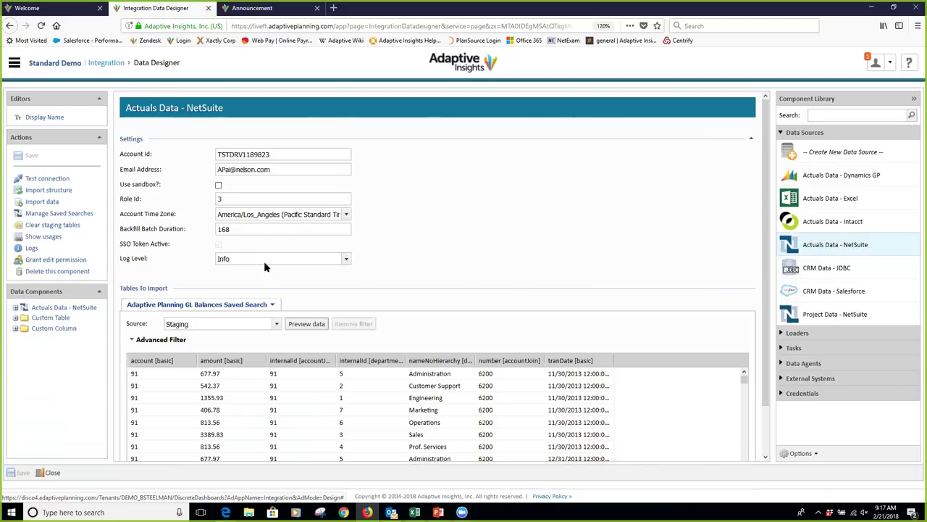
- Review the Adaptive Planning GL Balances Saved Search settings and the available record types, leaving them unmodified, and close the saved search manager
left_click(61, 215)
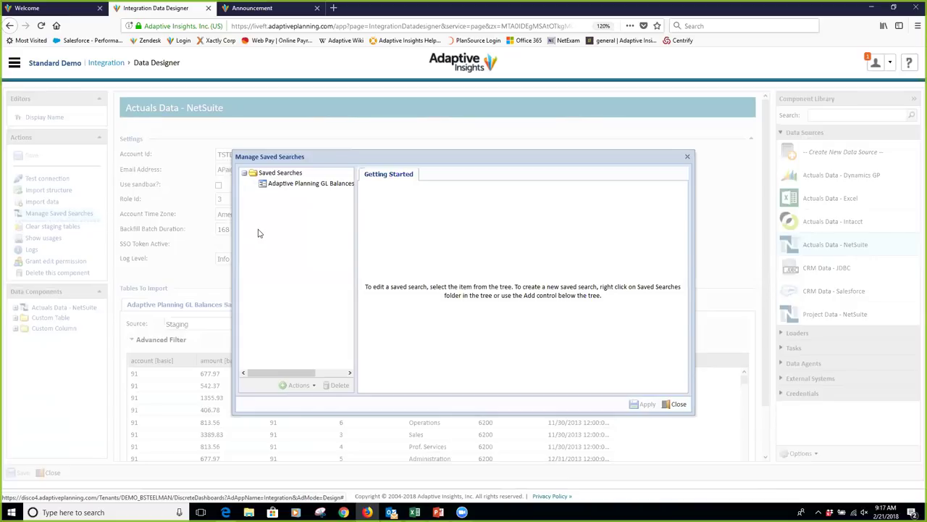
left_click(297, 185)
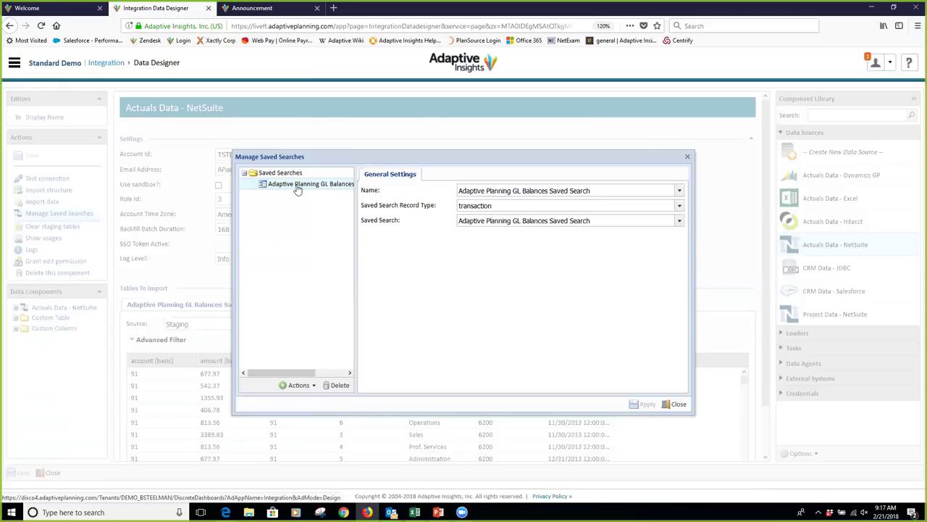
left_click(680, 209)
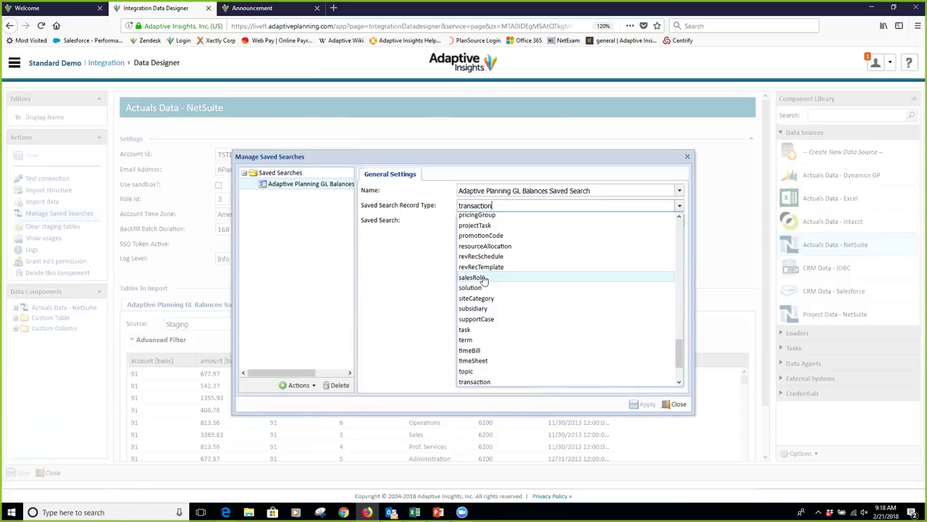
left_click(648, 393)
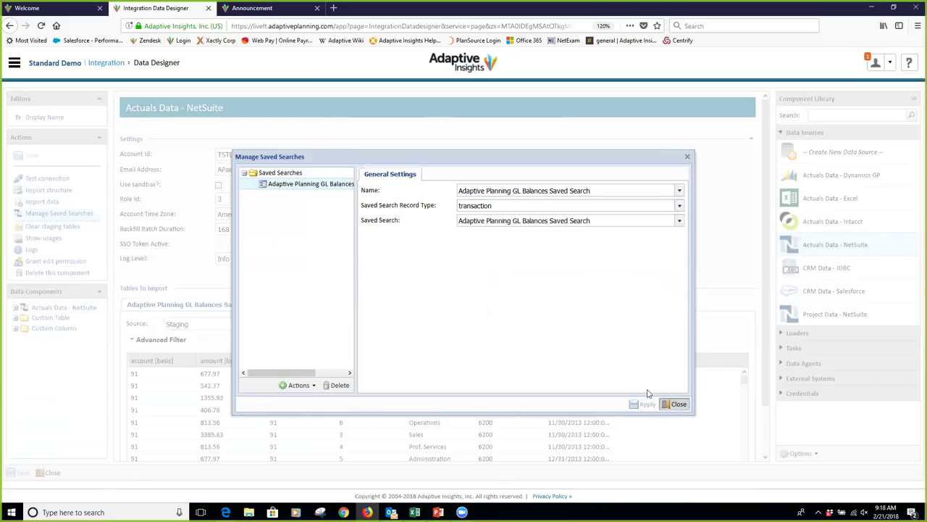
left_click(677, 403)
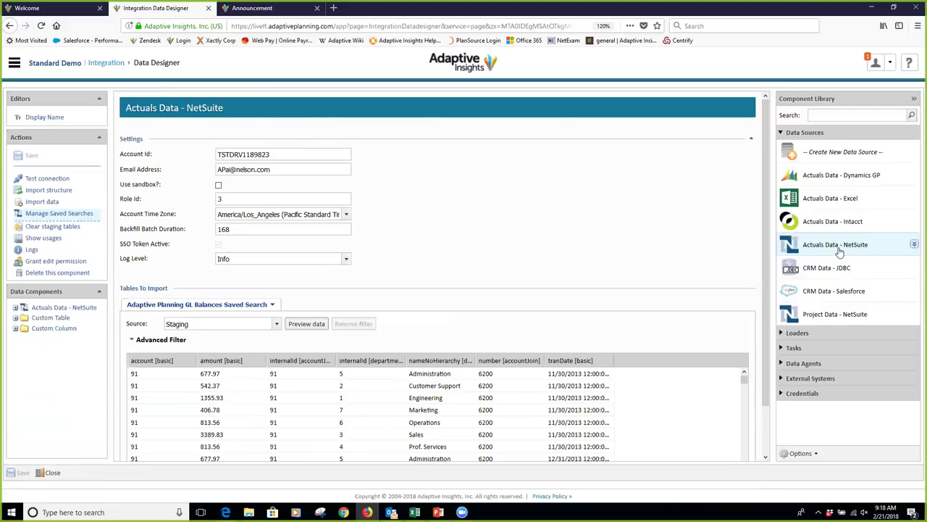
- Expand the Actuals Data - NetSuite component tree in a wider pane, and display the Project Data - NetSuite source's component tree
left_click(16, 309)
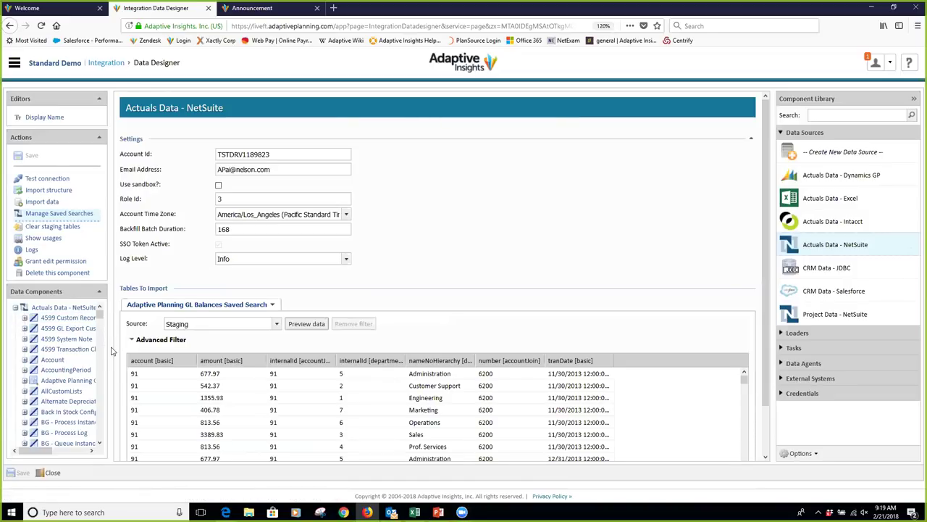
left_click_drag(108, 346, 182, 354)
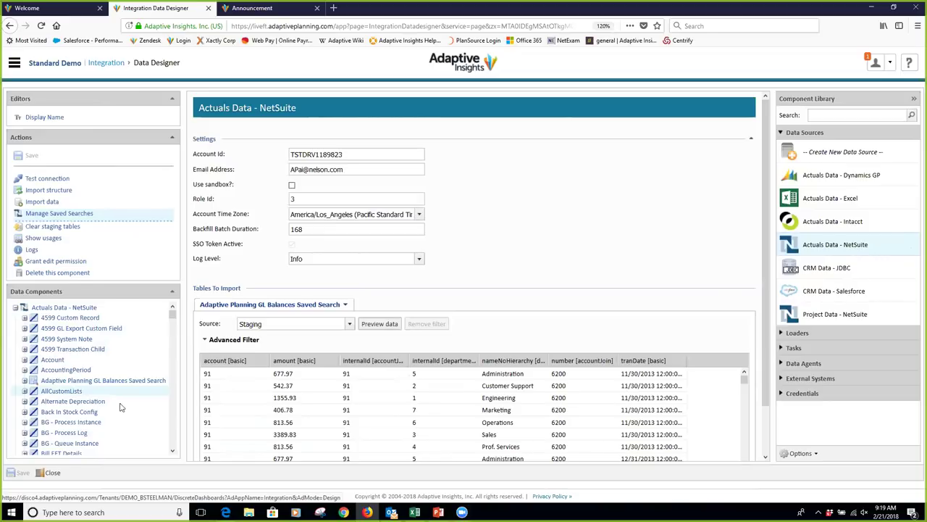
mouse_move(826, 256)
mouse_move(884, 315)
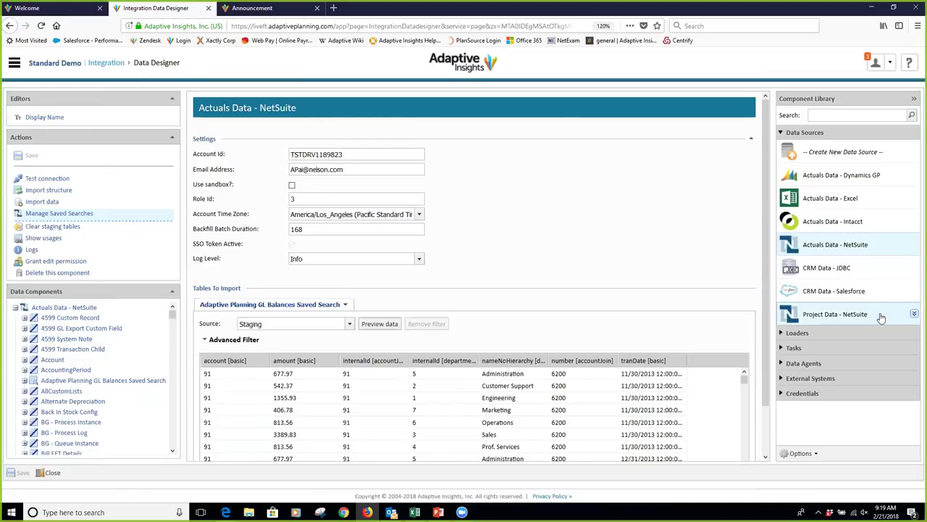
double_click(879, 315)
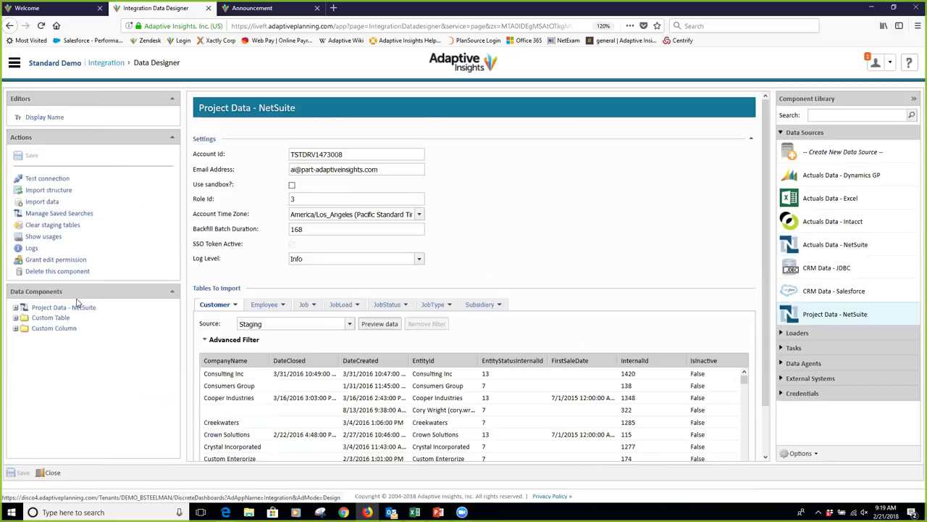
left_click(16, 310)
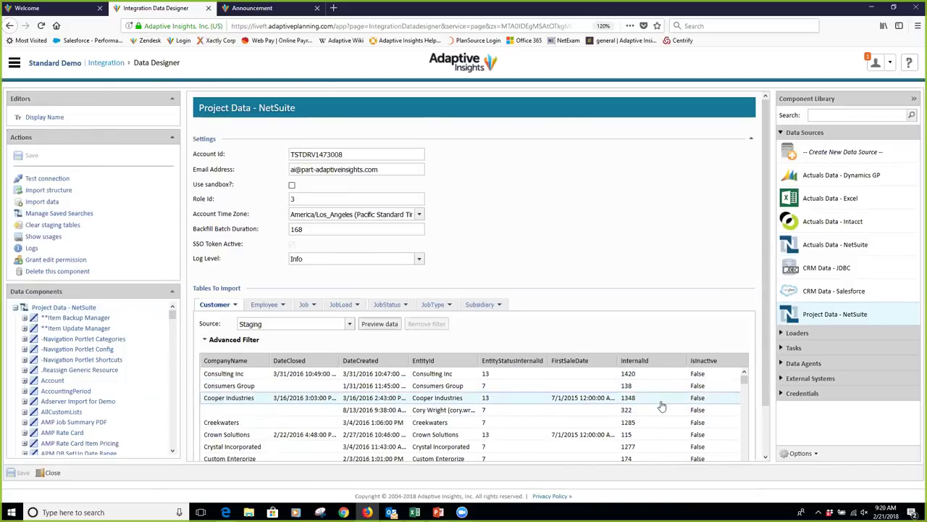
- Open the Budget Project Data Loader - Netsuite loader and view the sheets available as its import target without changing the selection
left_click(781, 333)
scroll(826, 355, "down", 3)
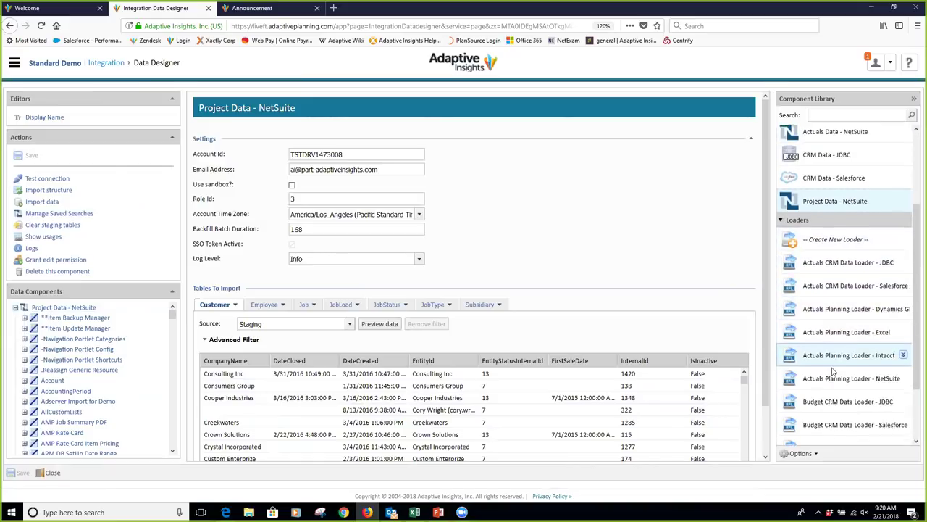
scroll(833, 371, "down", 2)
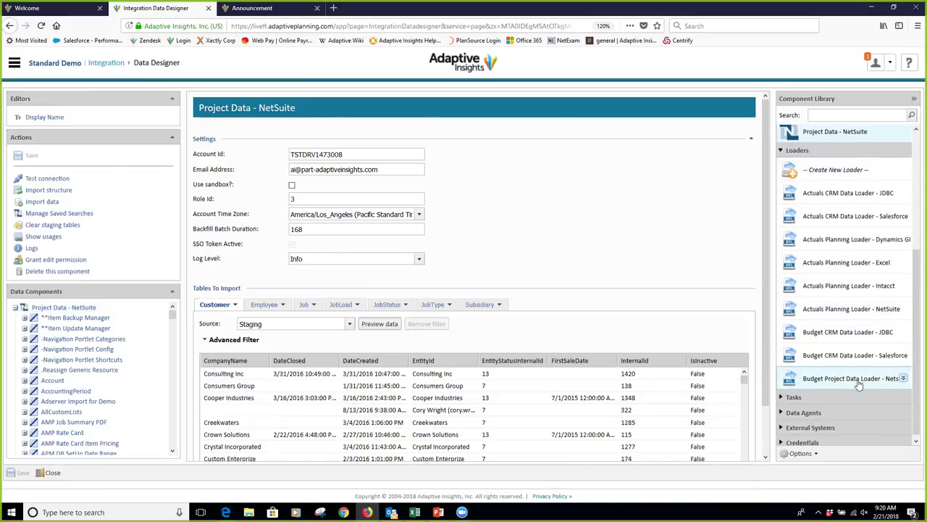
left_click(855, 385)
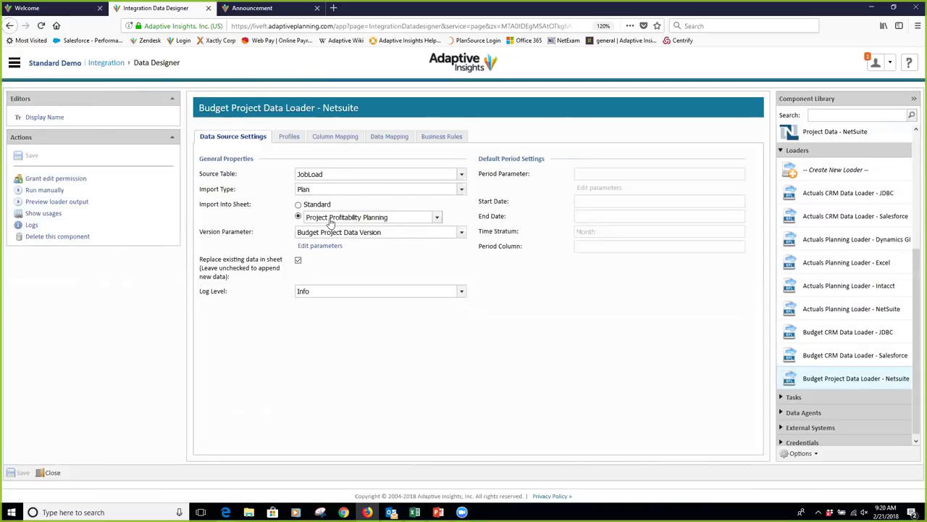
left_click(436, 217)
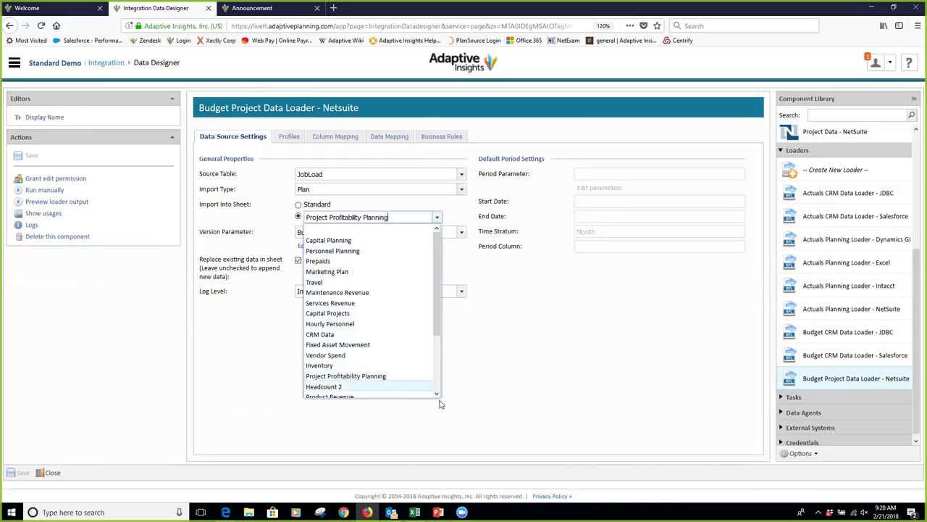
left_click(677, 393)
- Open the Import Project Data from NetSuite integration task to view its schedule settings and loaders
left_click(781, 398)
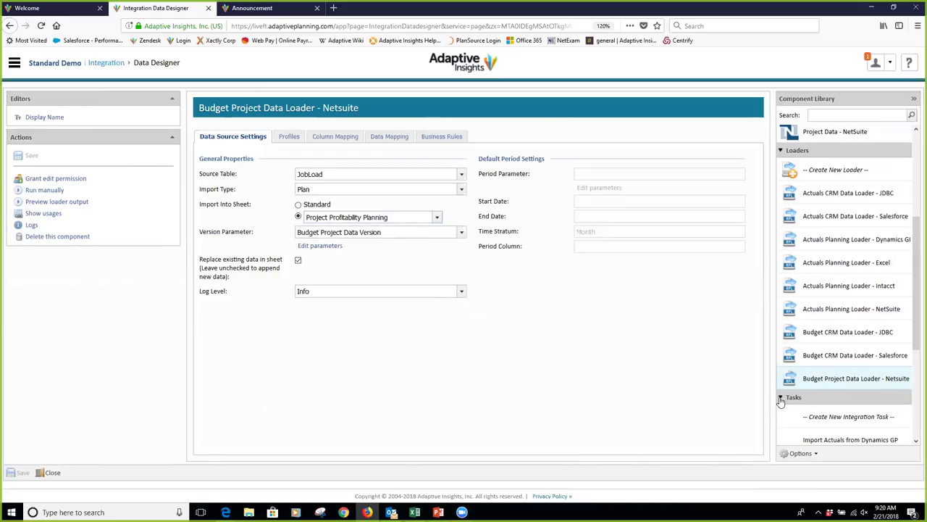
left_click(782, 398)
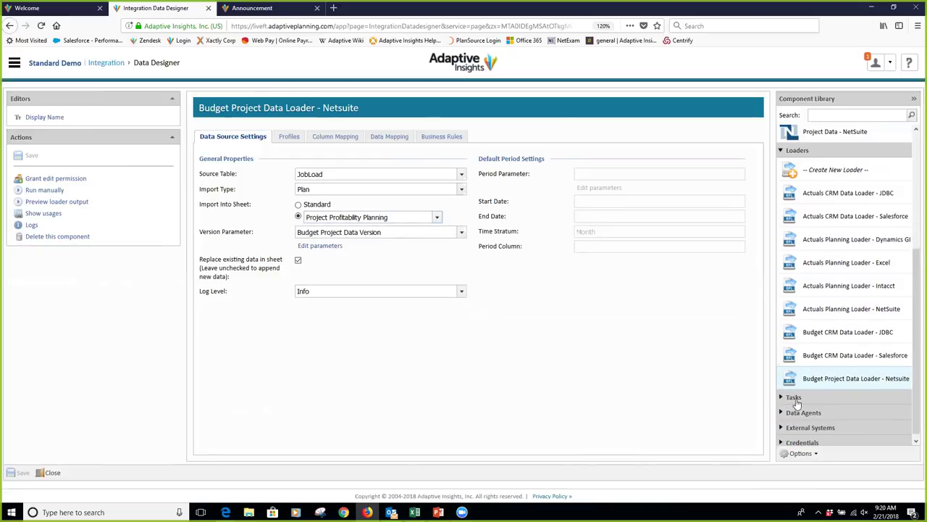
left_click(781, 393)
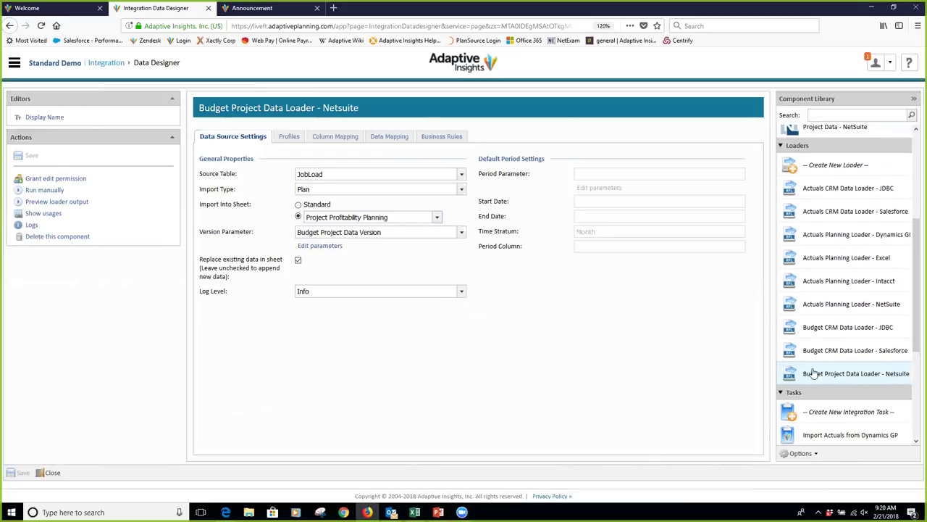
scroll(826, 368, "down", 3)
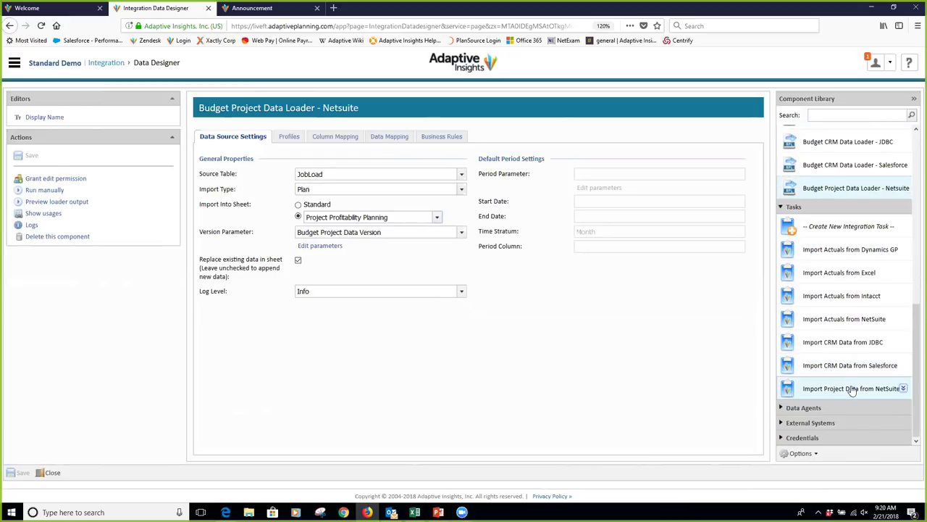
left_click(853, 388)
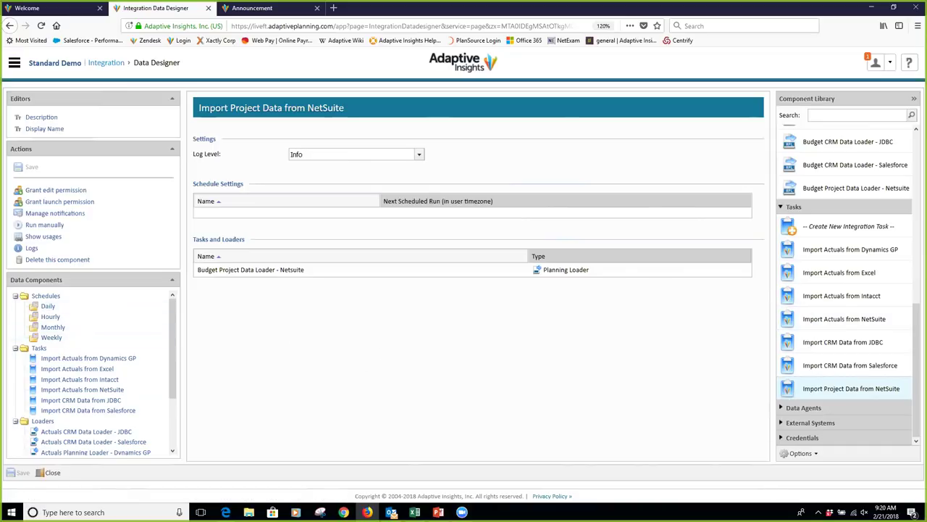
- View the CRM Data - Salesforce data source, and return to the Actuals Data - NetSuite data source
scroll(912, 392, "up", 10)
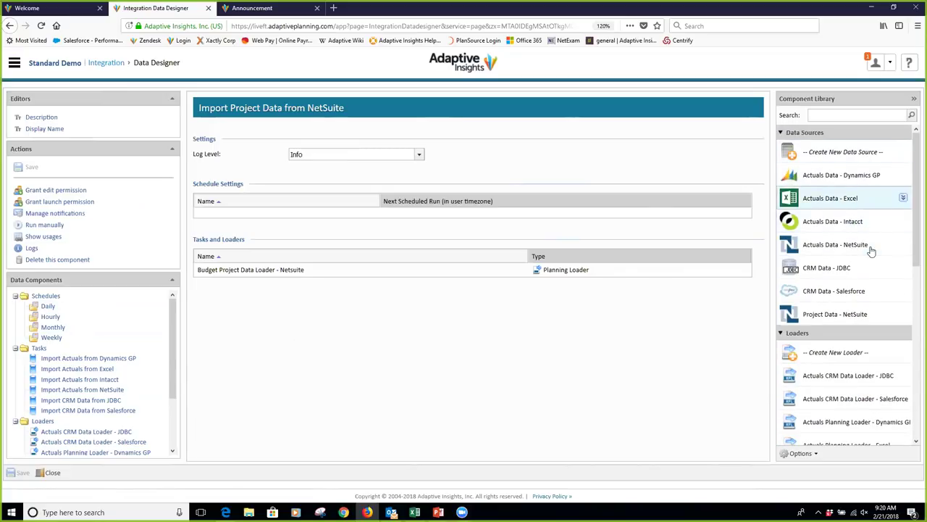
double_click(835, 297)
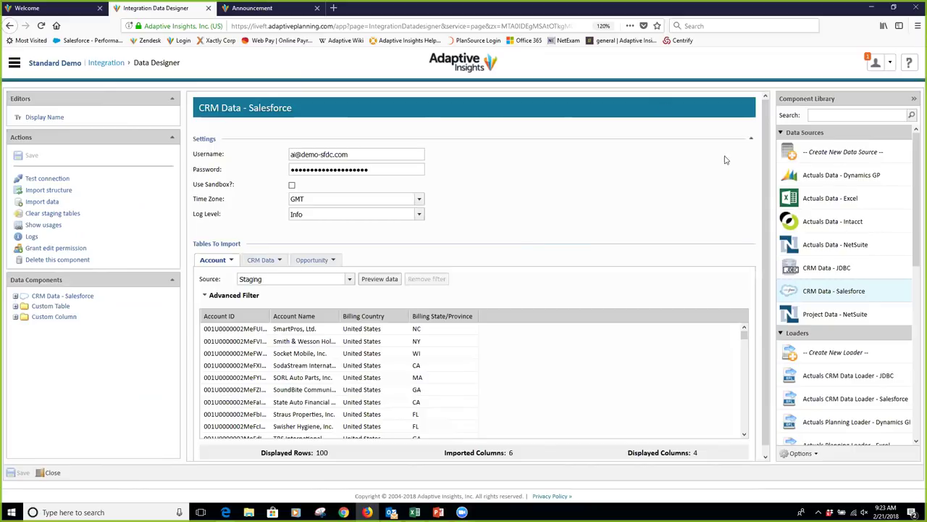
double_click(859, 252)
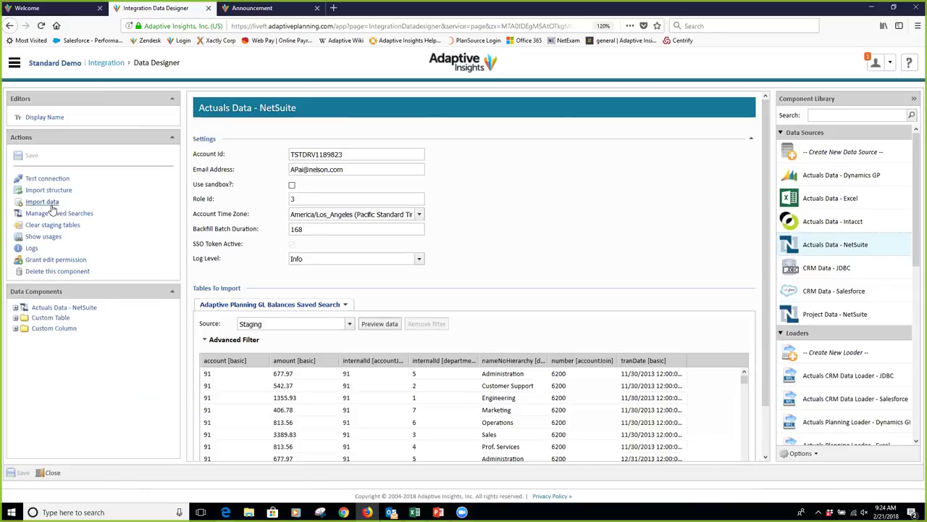
- Switch to the SaaS Demo instance and open its Discovery perspectives overview
left_click(40, 9)
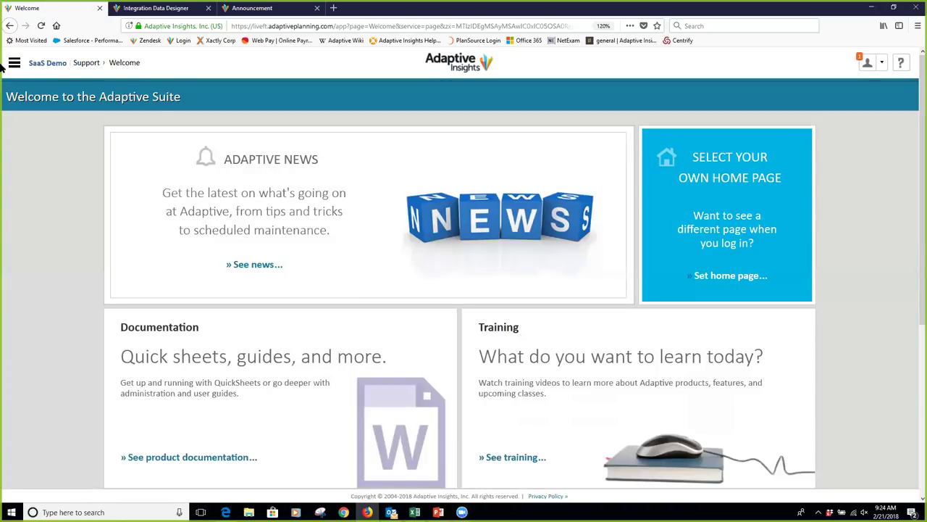
left_click(13, 62)
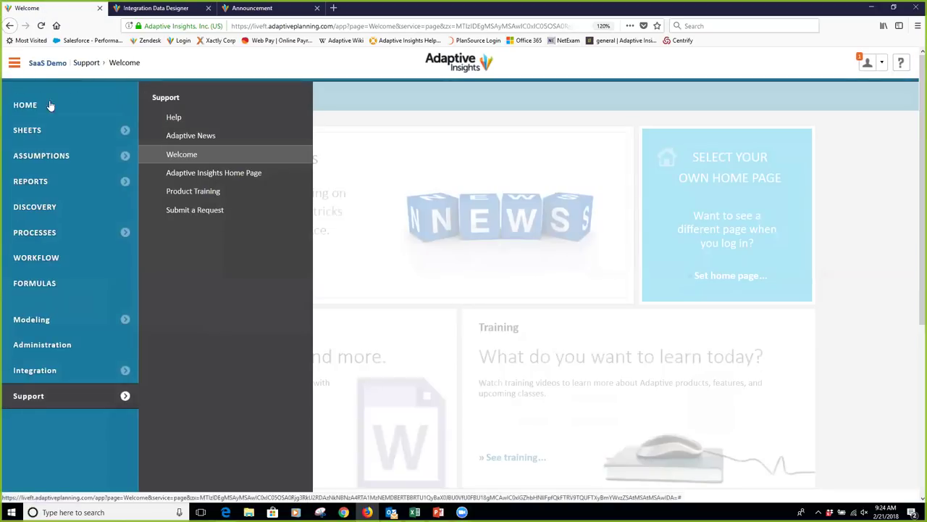
left_click(54, 212)
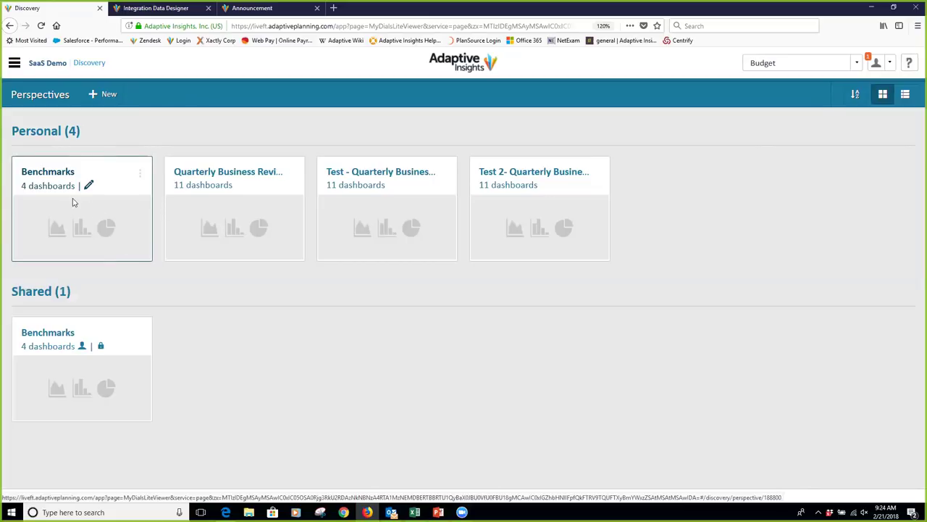
- View the COGS and OPEX dashboards of the personal Benchmarks perspective, and open the Quarterly Business Review perspective
left_click(74, 202)
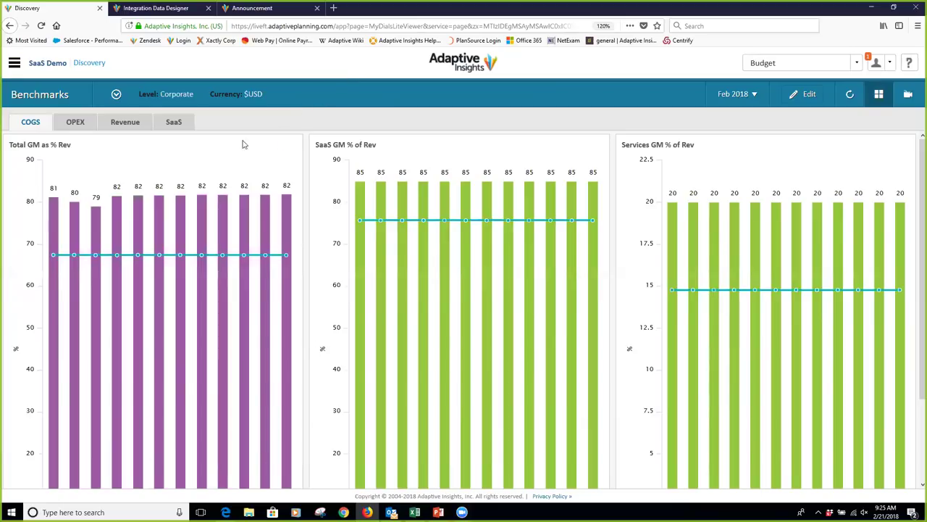
left_click(75, 123)
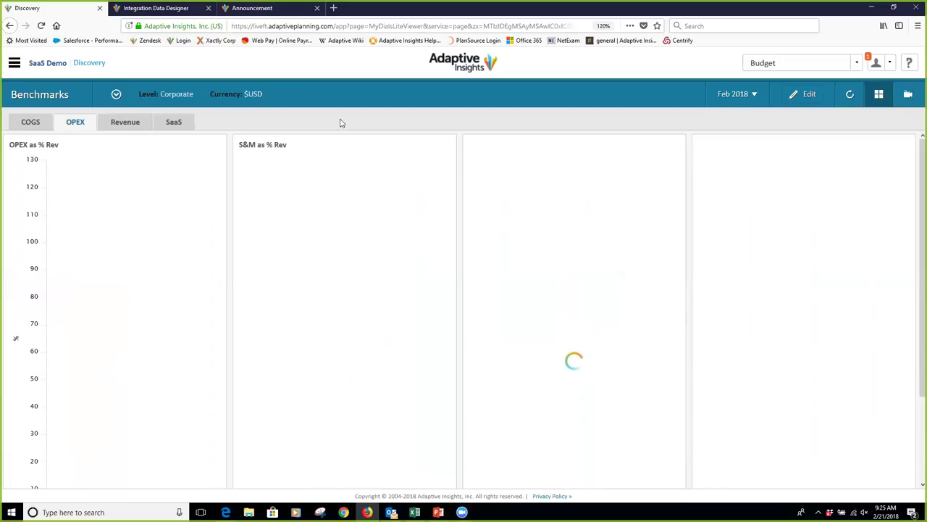
left_click(89, 63)
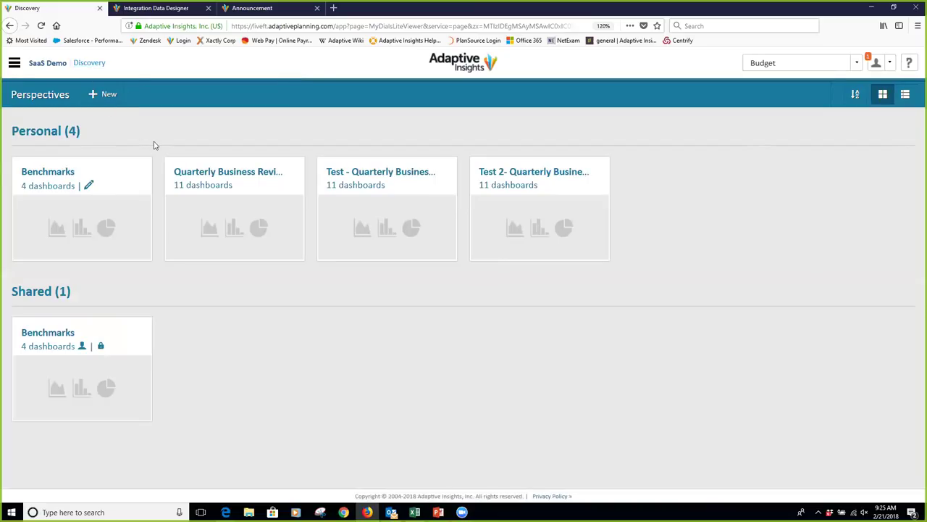
left_click(208, 181)
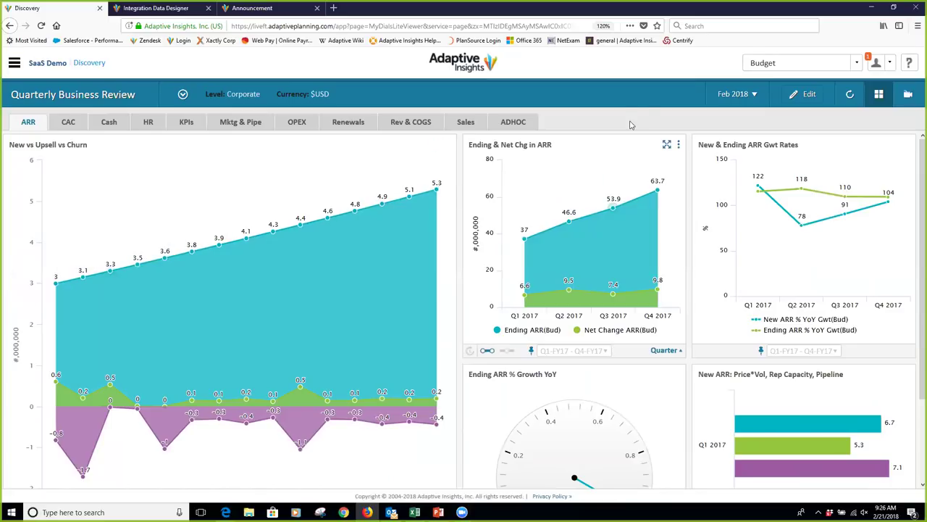
- Review the charts on the ARR and CAC dashboards of the Quarterly Business Review perspective
scroll(683, 261, "down", 3)
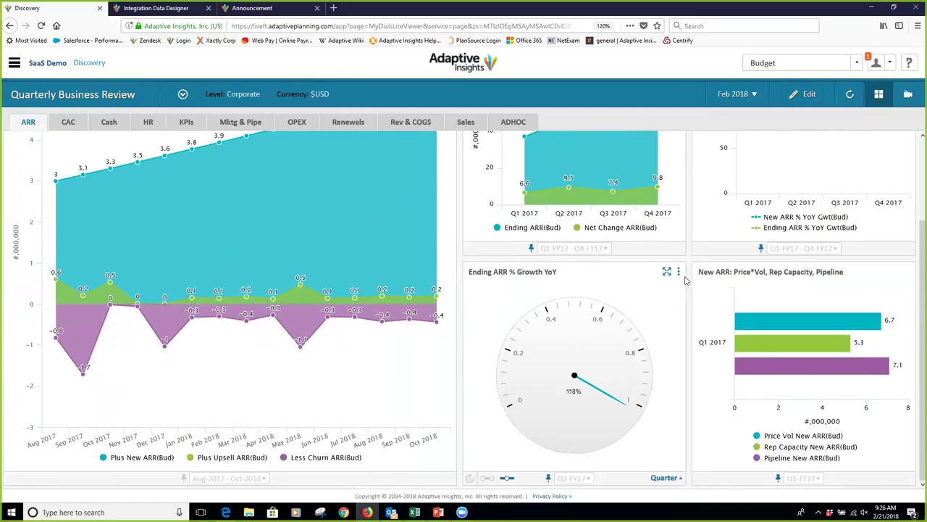
scroll(683, 269, "up", 3)
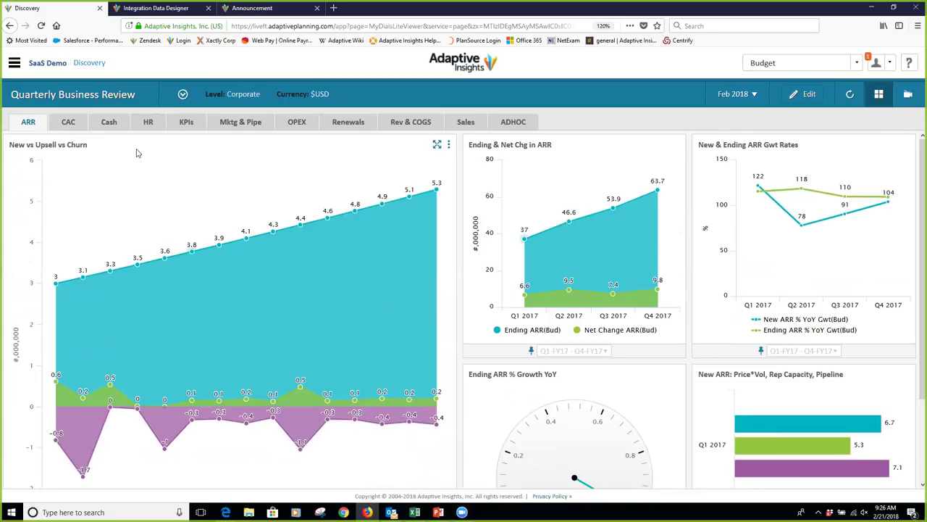
left_click(69, 123)
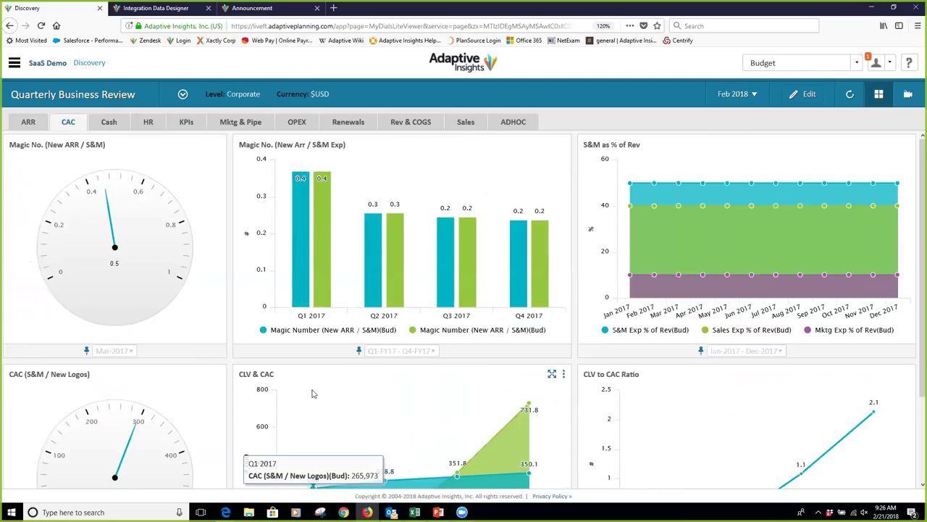
scroll(718, 423, "down", 3)
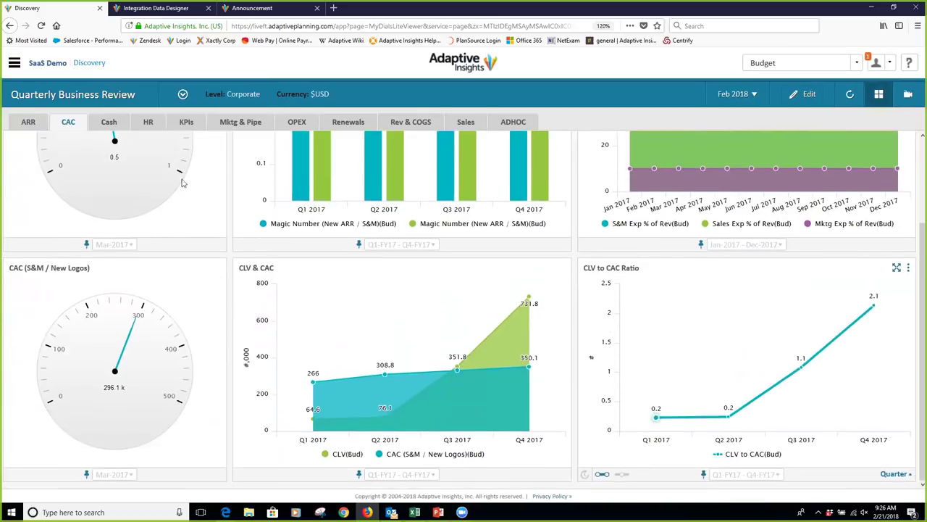
- View the Cash and HR dashboards of the Quarterly Business Review perspective down to their lower charts
left_click(116, 124)
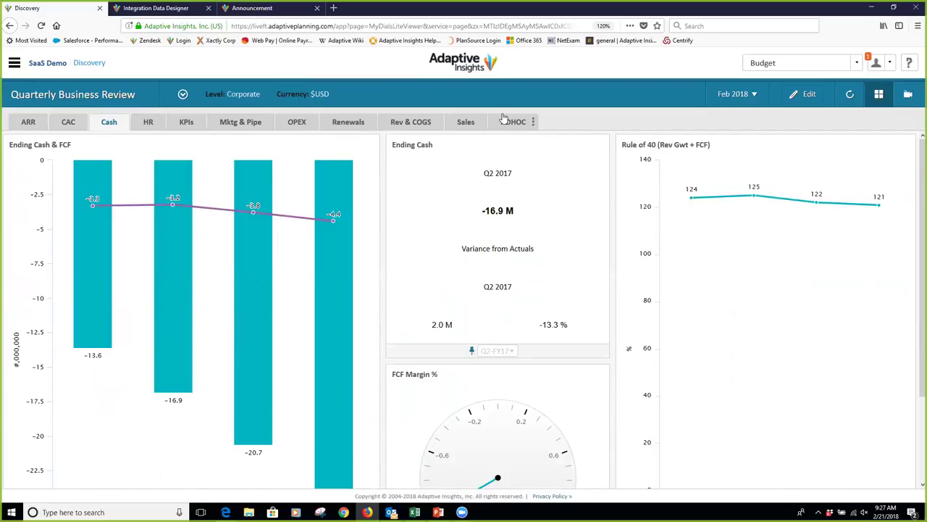
scroll(659, 225, "down", 1)
scroll(659, 224, "down", 1)
scroll(657, 269, "up", 2)
left_click(149, 131)
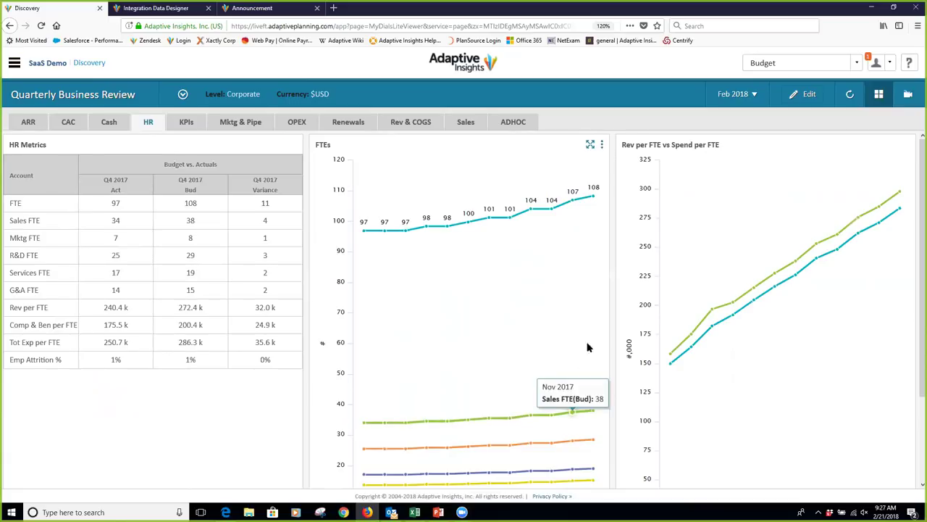
scroll(773, 382, "down", 1)
scroll(773, 382, "down", 2)
scroll(773, 382, "up", 3)
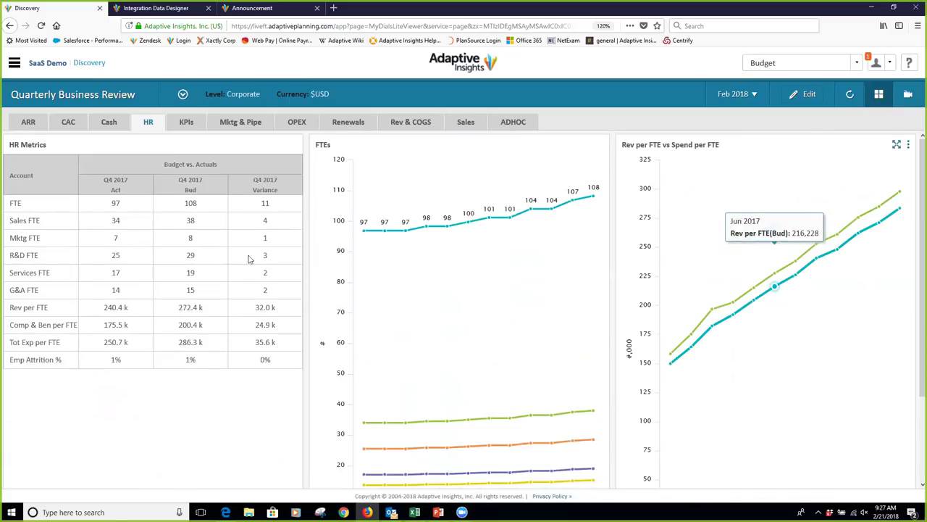
- Open the Mktg & Pipe dashboard and examine its Leads (Bud vs. Act) waterfall by lead source alongside the pipeline charts
left_click(235, 123)
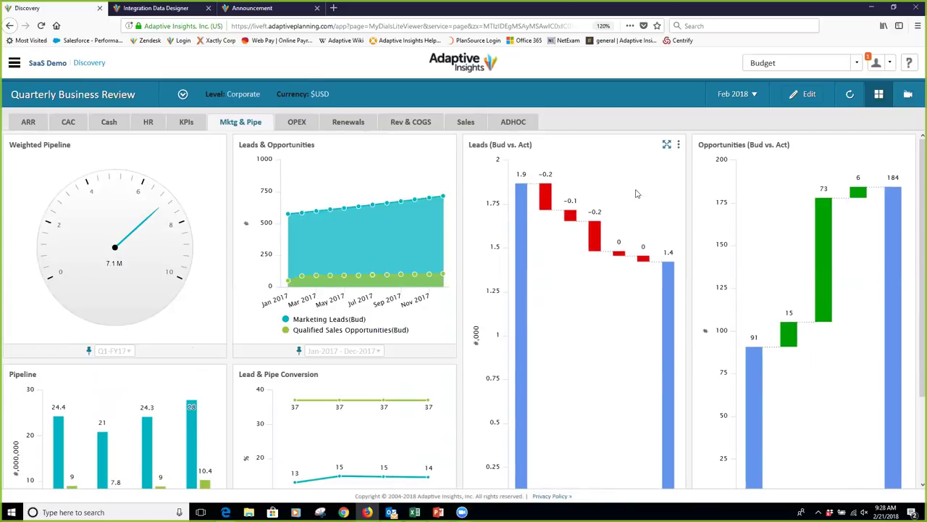
scroll(608, 141, "down", 1)
scroll(605, 202, "down", 2)
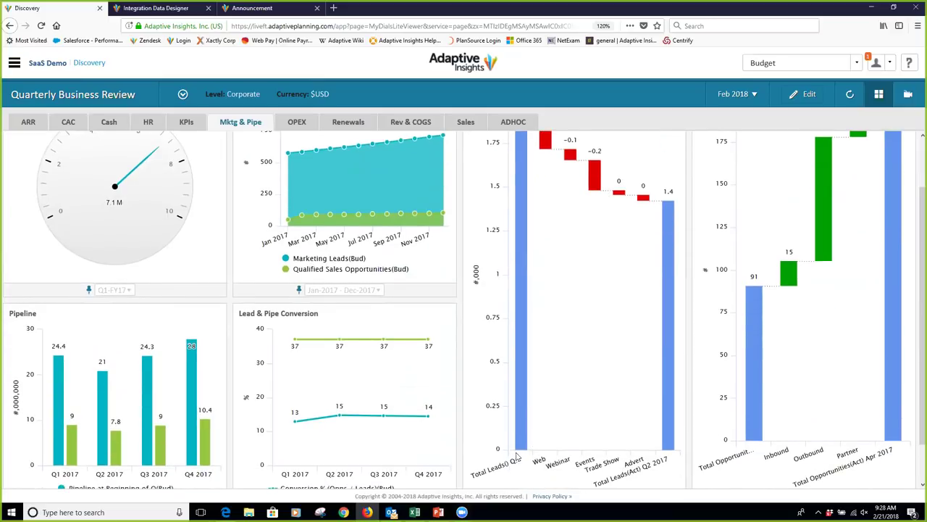
scroll(519, 375, "up", 2)
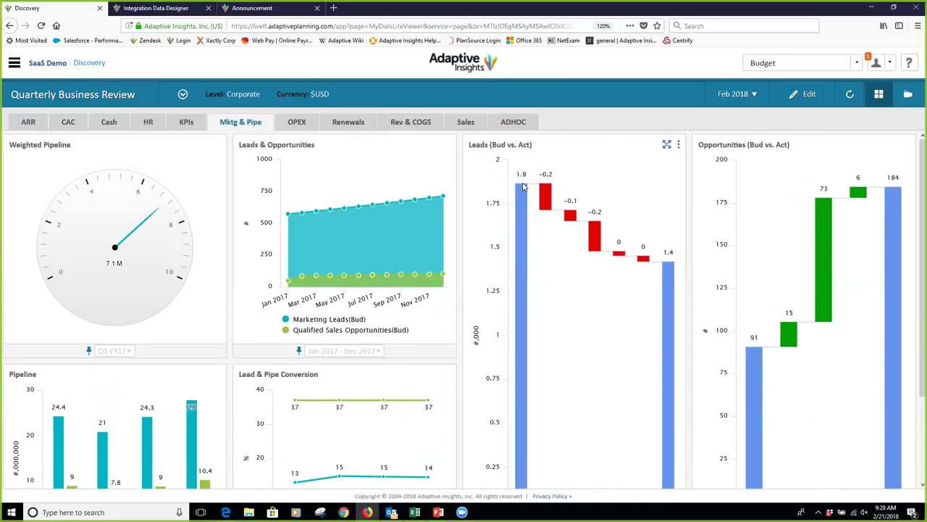
scroll(586, 489, "down", 3)
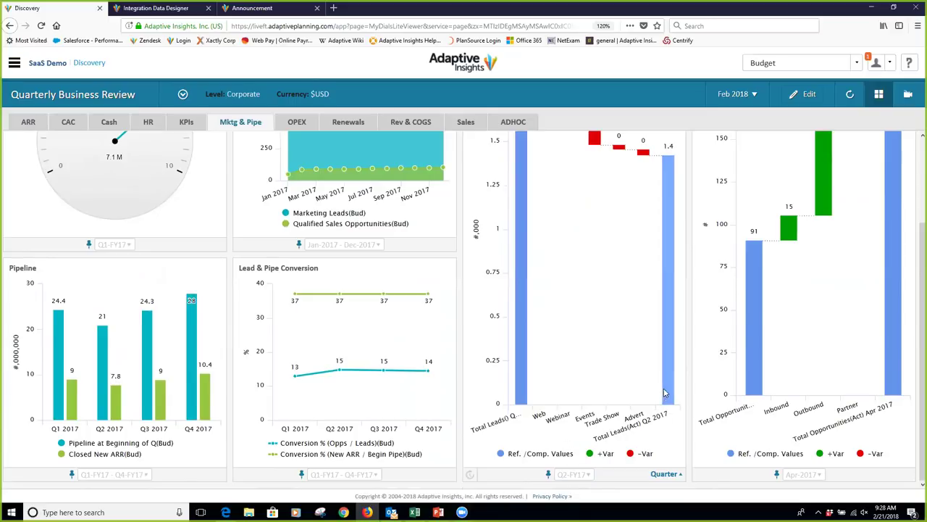
mouse_move(669, 390)
scroll(669, 390, "up", 3)
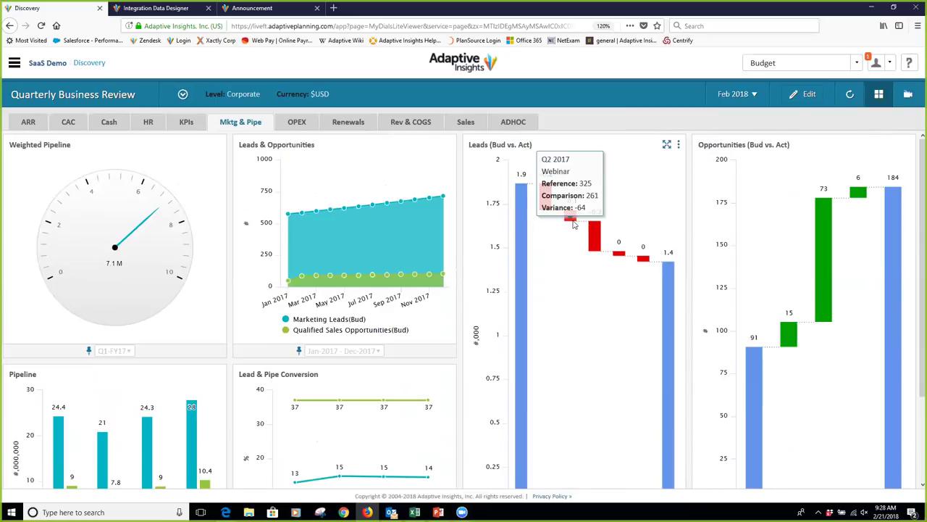
scroll(572, 406, "down", 2)
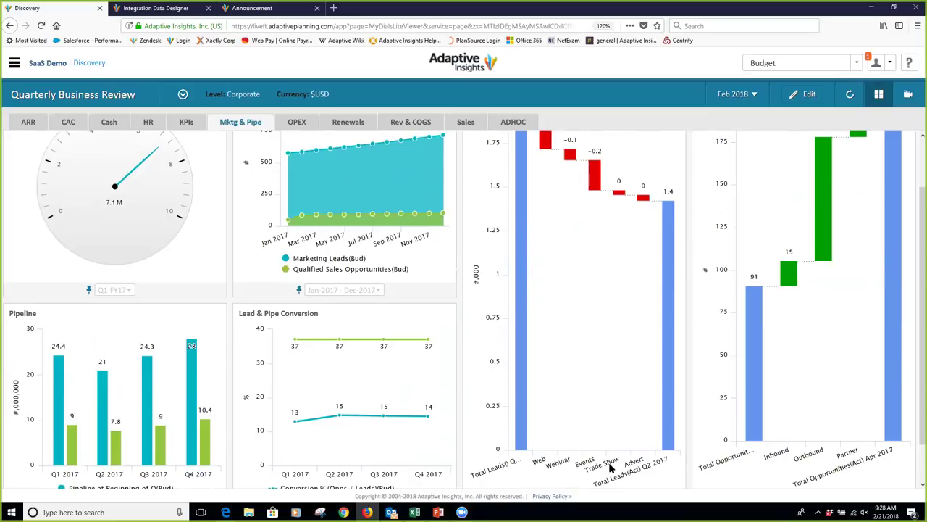
scroll(617, 412, "up", 1)
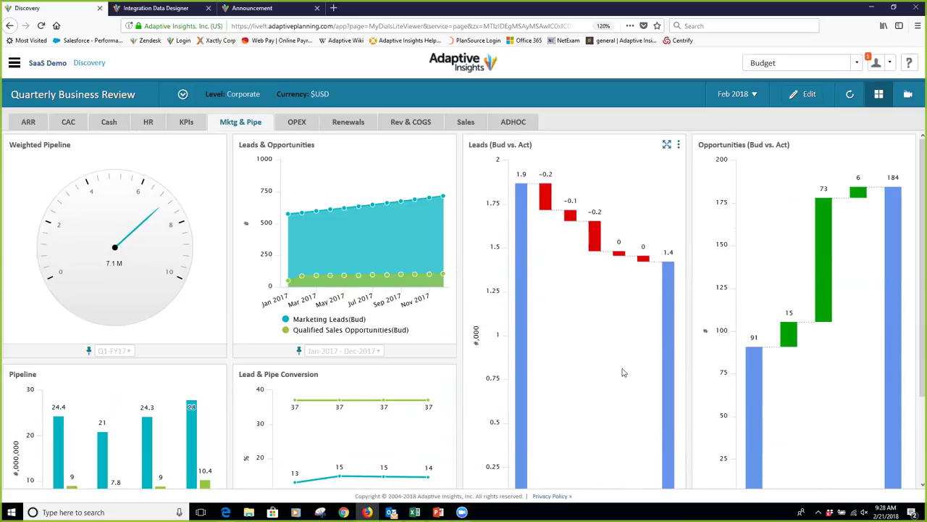
scroll(601, 372, "down", 1)
scroll(601, 372, "down", 2)
scroll(601, 372, "up", 3)
scroll(602, 371, "down", 2)
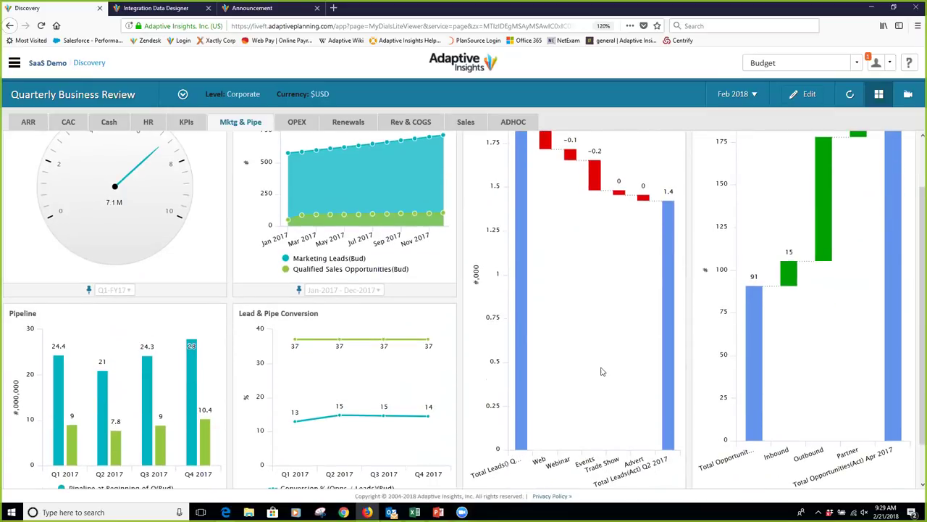
scroll(601, 371, "up", 2)
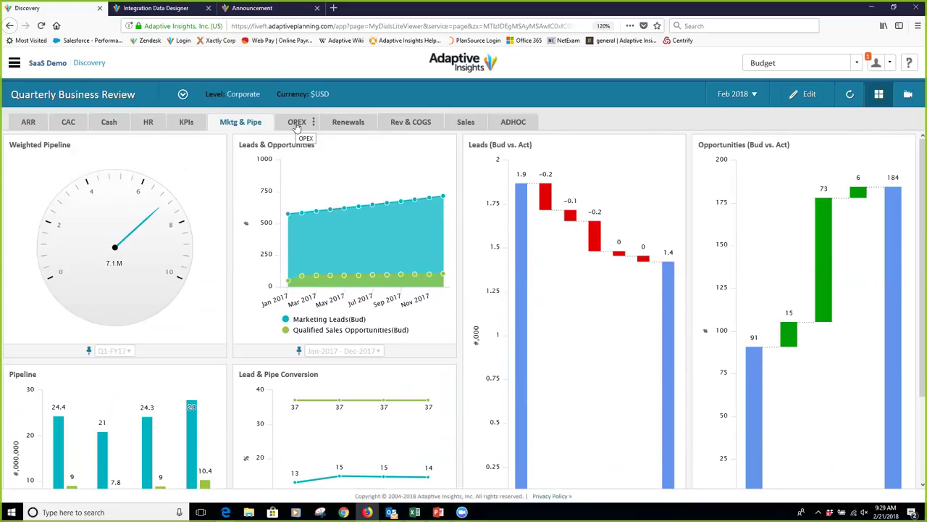
scroll(600, 380, "down", 2)
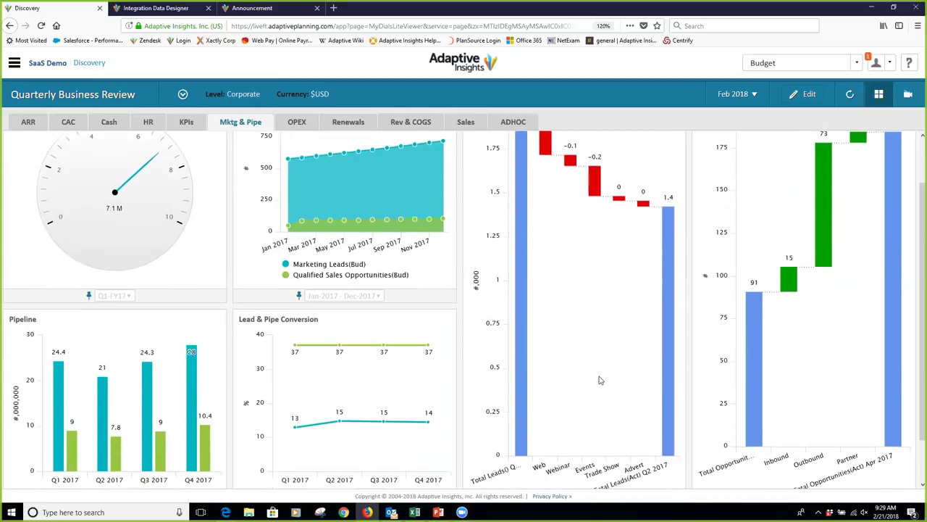
scroll(600, 379, "down", 1)
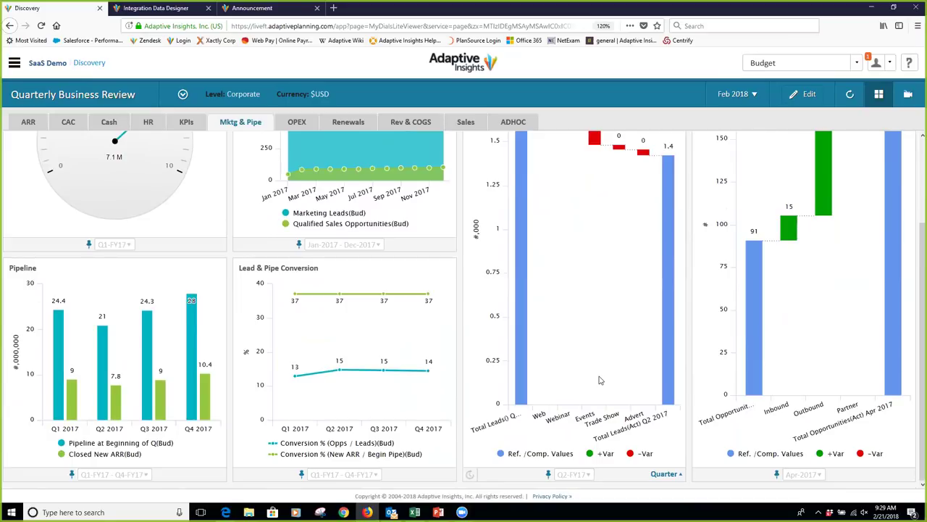
scroll(600, 380, "up", 1)
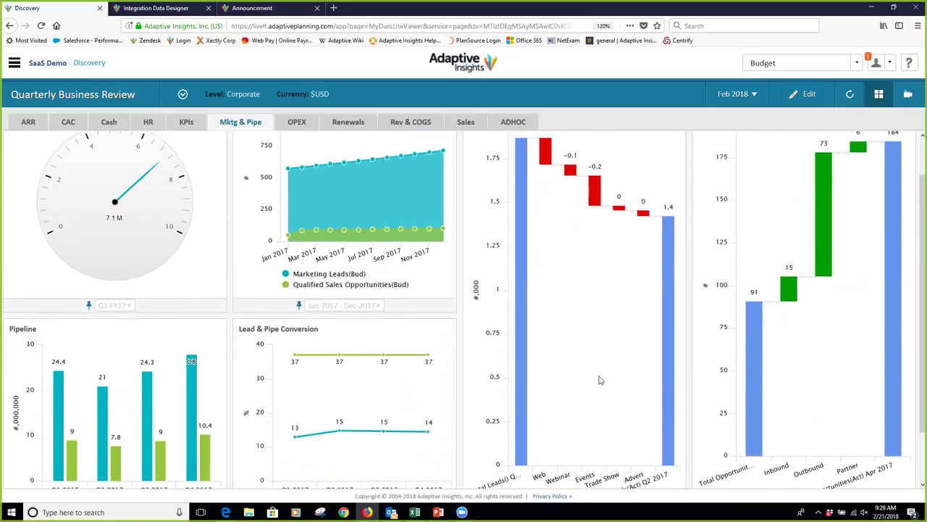
scroll(600, 380, "up", 1)
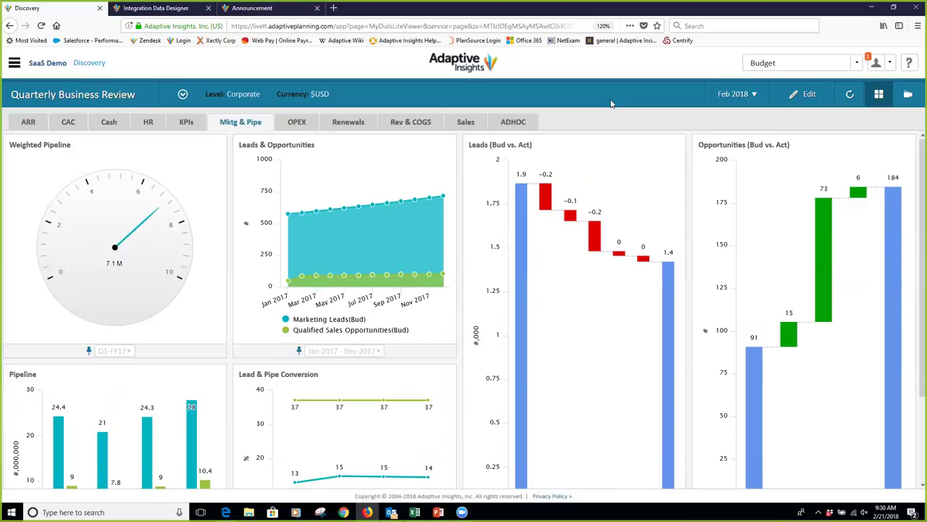
scroll(586, 177, "down", 3)
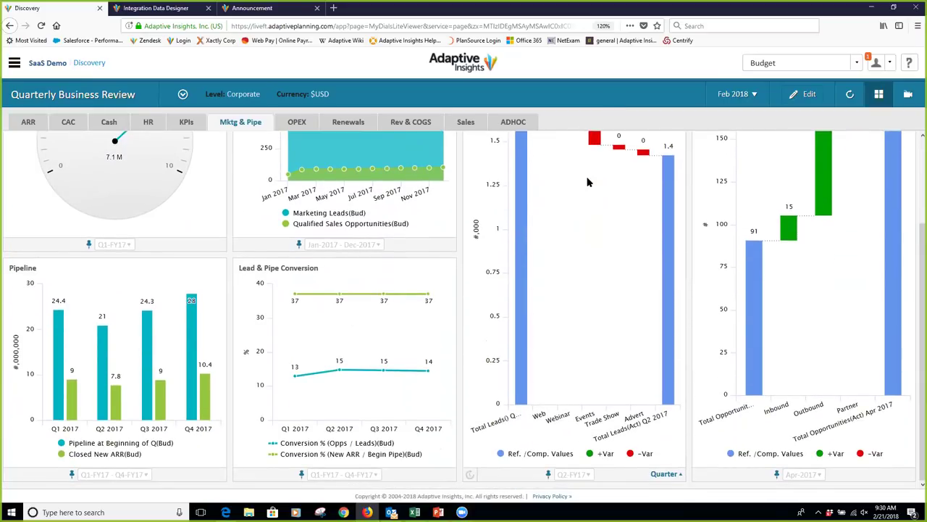
scroll(587, 181, "up", 3)
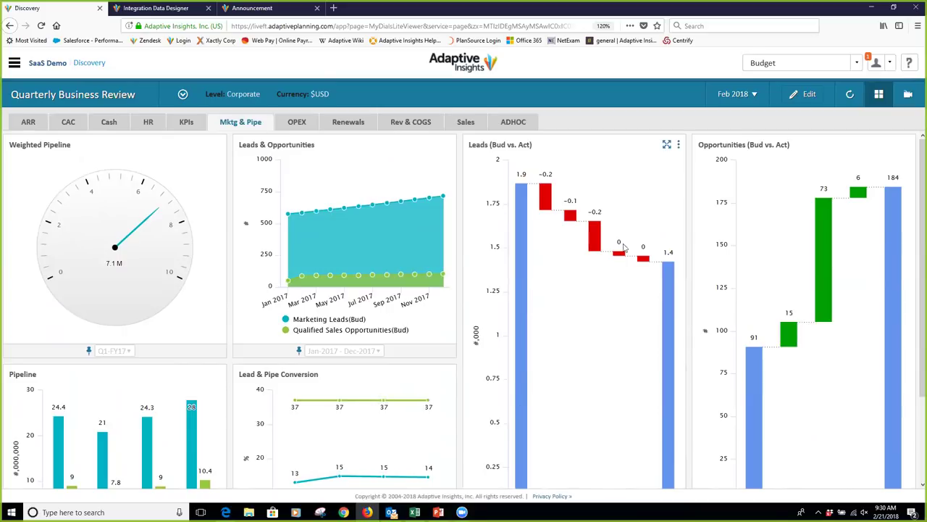
- Show the Mktg & Pipe dashboard in presentation view and enlarge its charts one after another, from Leads & Opportunities to Lead & Pipe Conversion
left_click(908, 98)
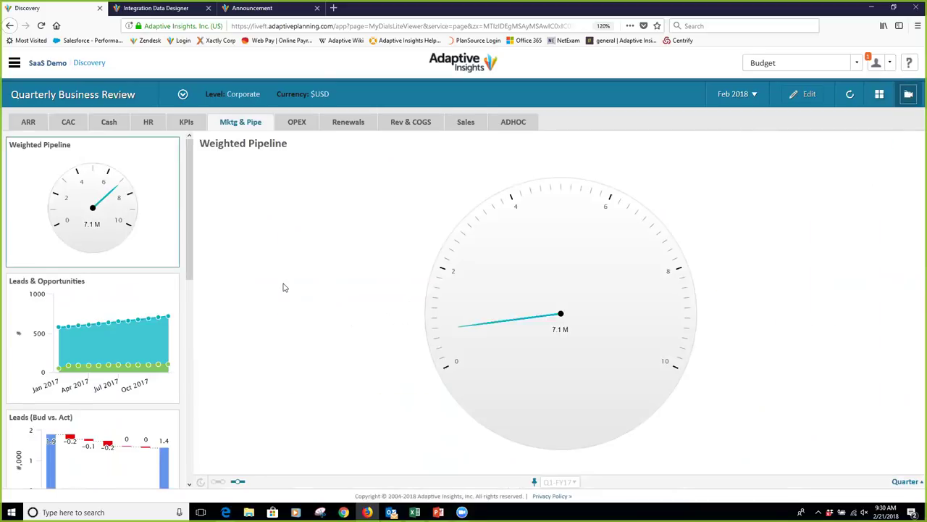
left_click(158, 297)
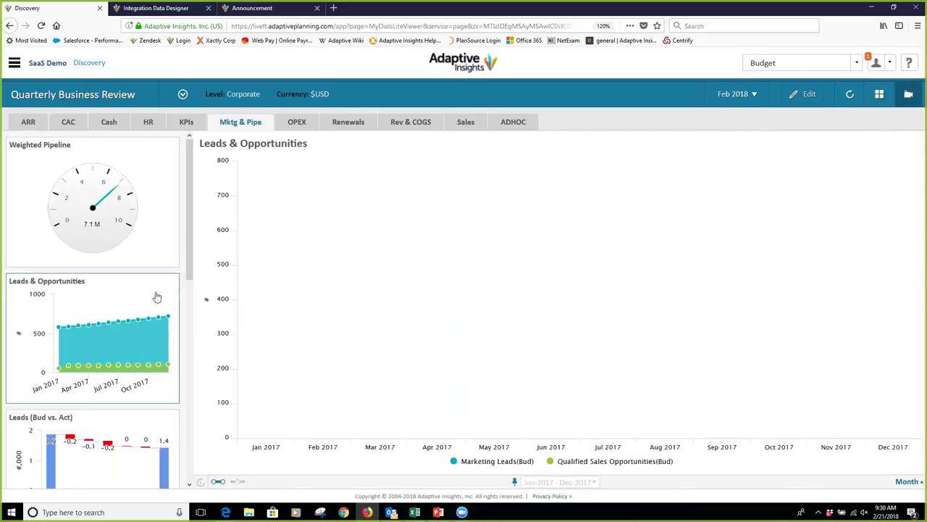
left_click(158, 420)
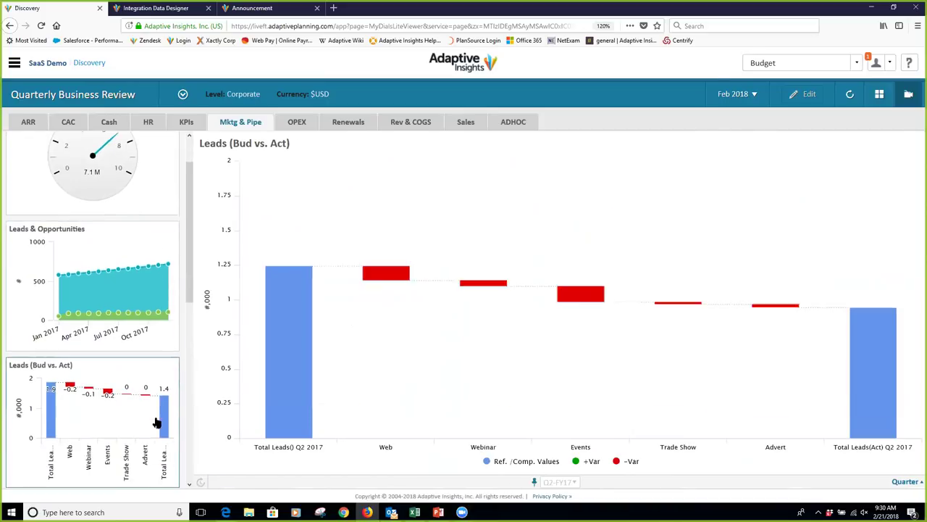
scroll(157, 424, "down", 4)
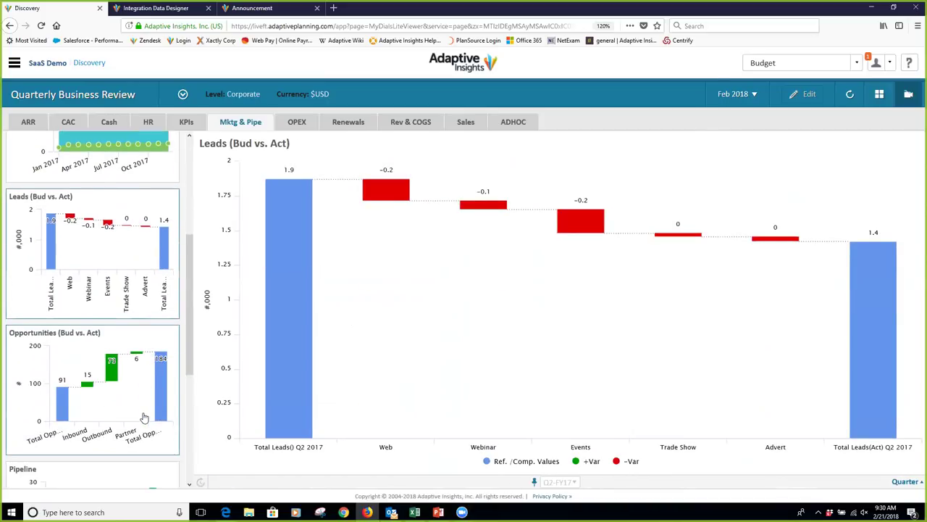
left_click(140, 387)
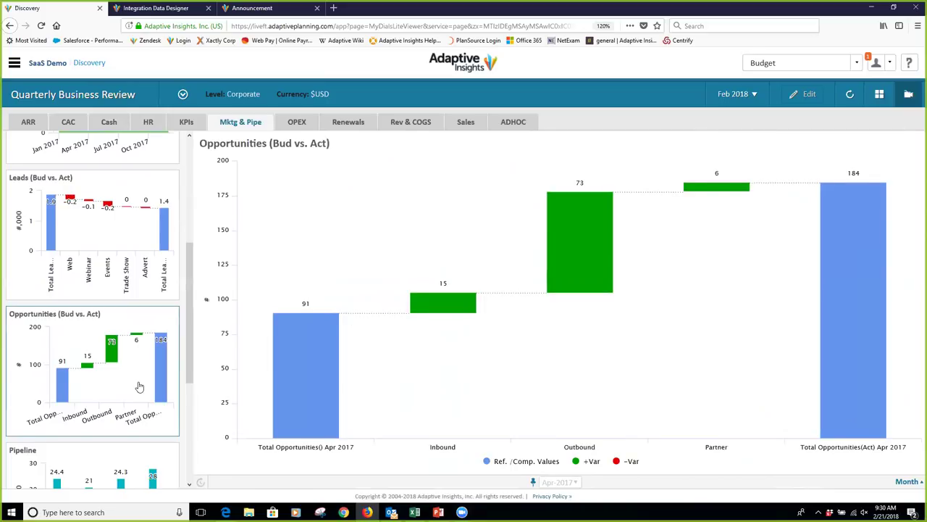
scroll(140, 386, "down", 3)
left_click(140, 387)
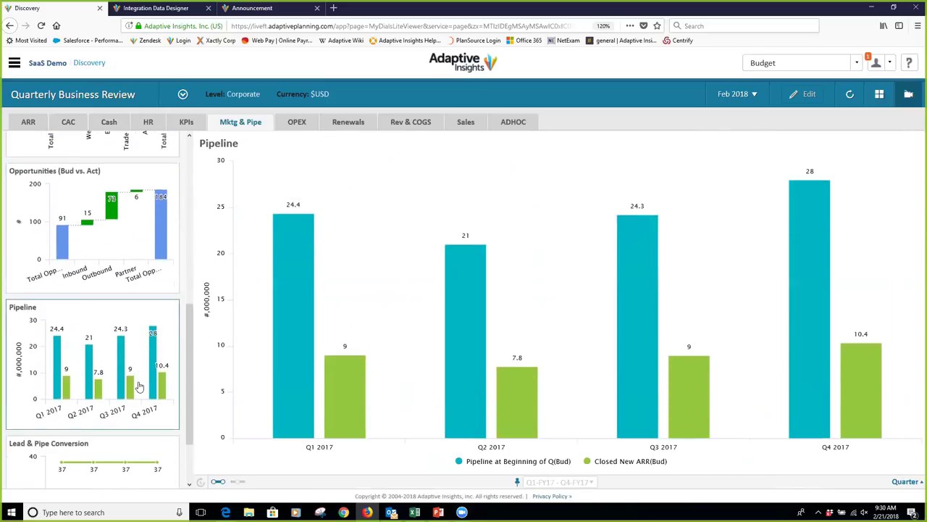
scroll(140, 387, "down", 3)
left_click(140, 386)
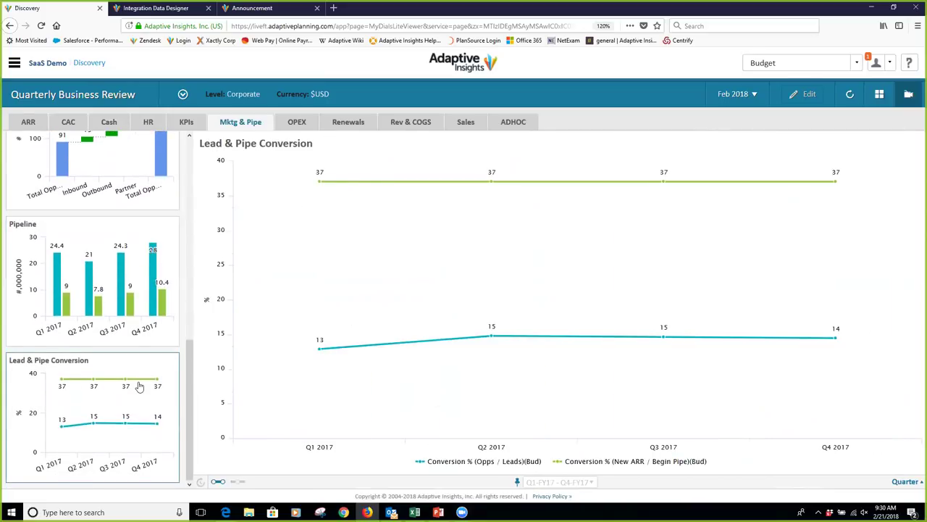
scroll(140, 387, "up", 10)
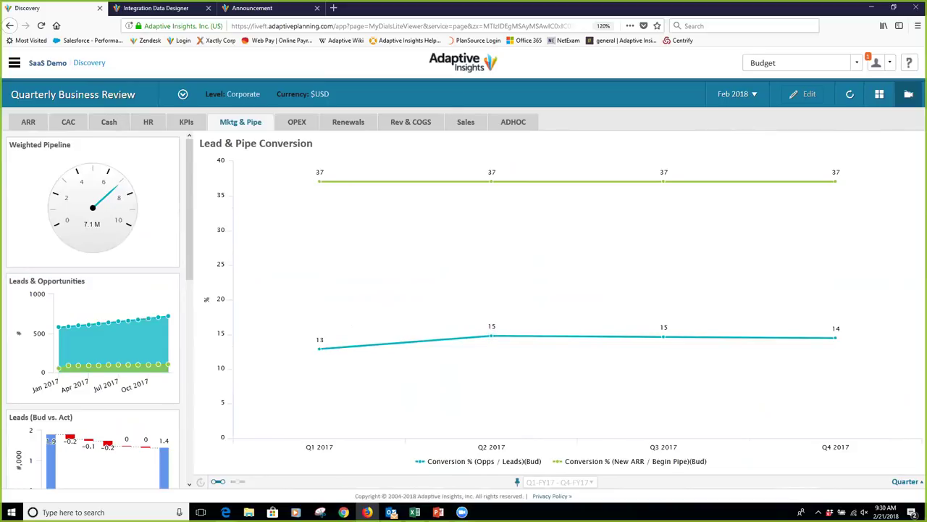
- Switch to the AOC_Board_Package workbook in Excel and select rows 16 to 20, Taxes & Benefits through Other Exp, on the Formatted sheet
mouse_move(391, 513)
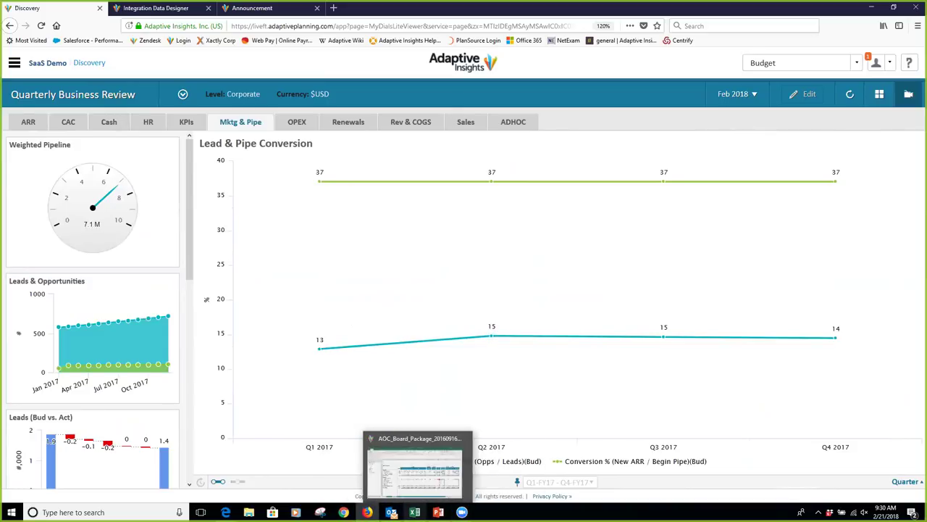
left_click(415, 497)
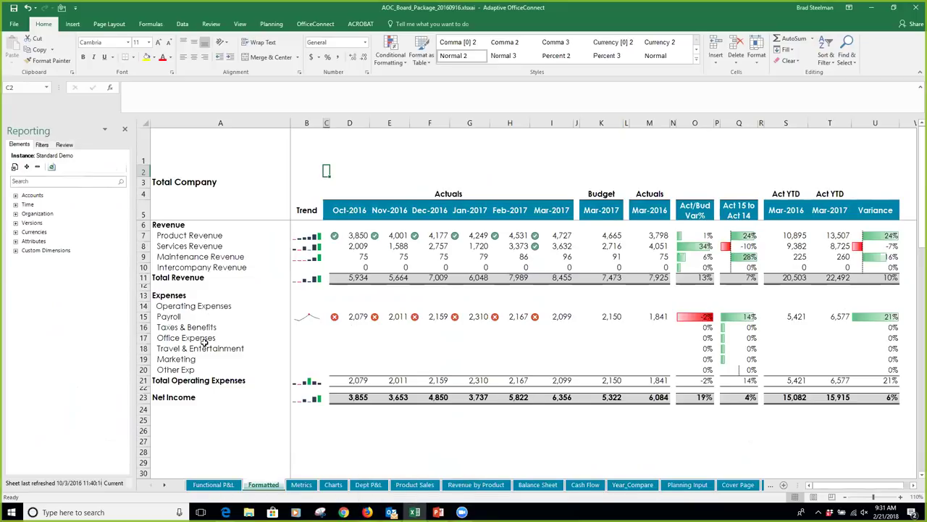
left_click_drag(142, 327, 153, 374)
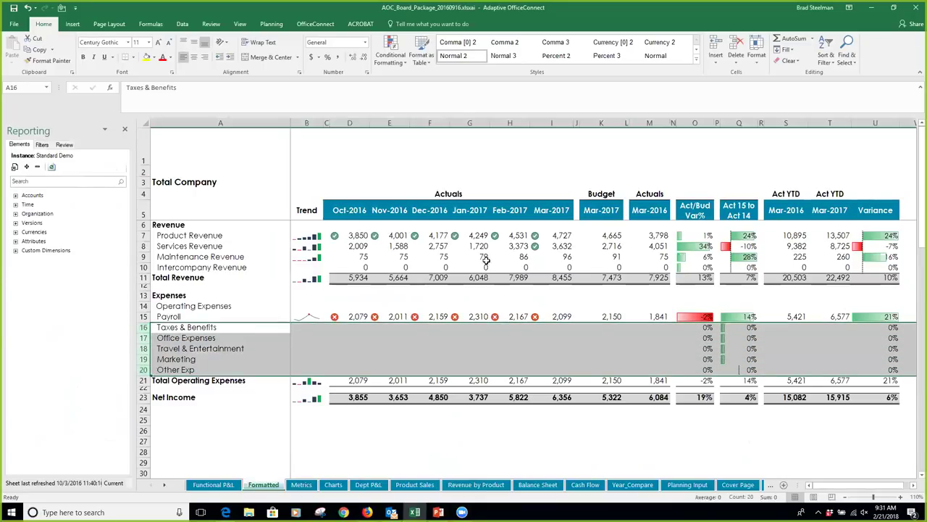
- Expand Accounts and its GL Accounts group in the OfficeConnect reporting elements to list the account categories
left_click(16, 196)
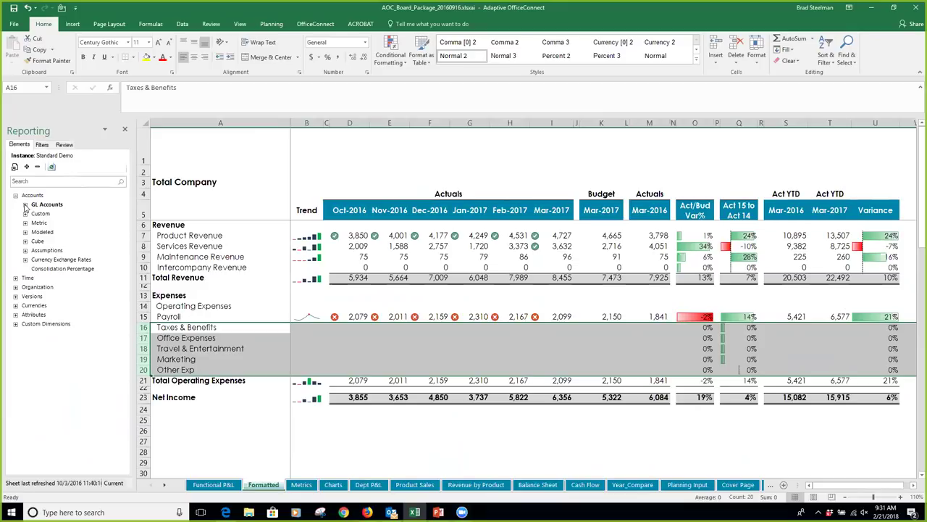
left_click(25, 205)
left_click(35, 231)
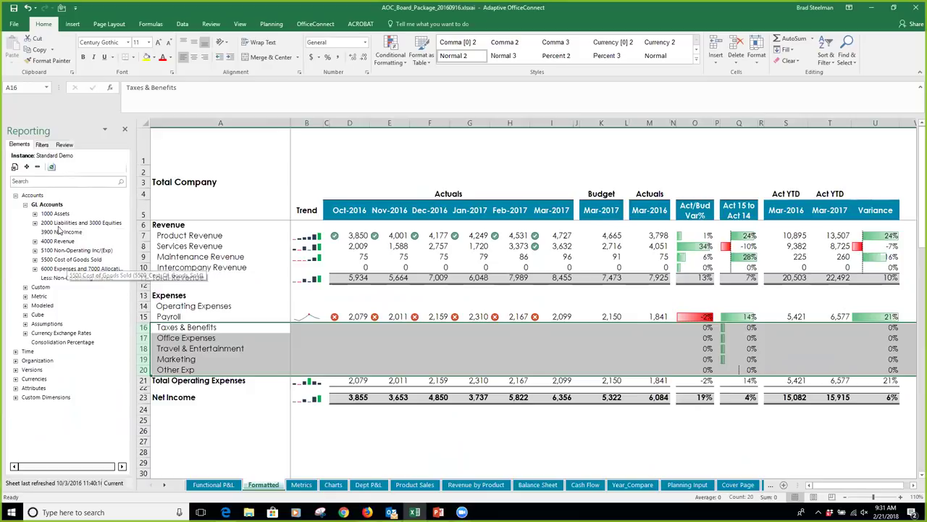
- Expand the operating expense accounts and assign elements 6200 Taxes & Benefits through 6999 Other Expense to rows 16 to 20
left_click(34, 269)
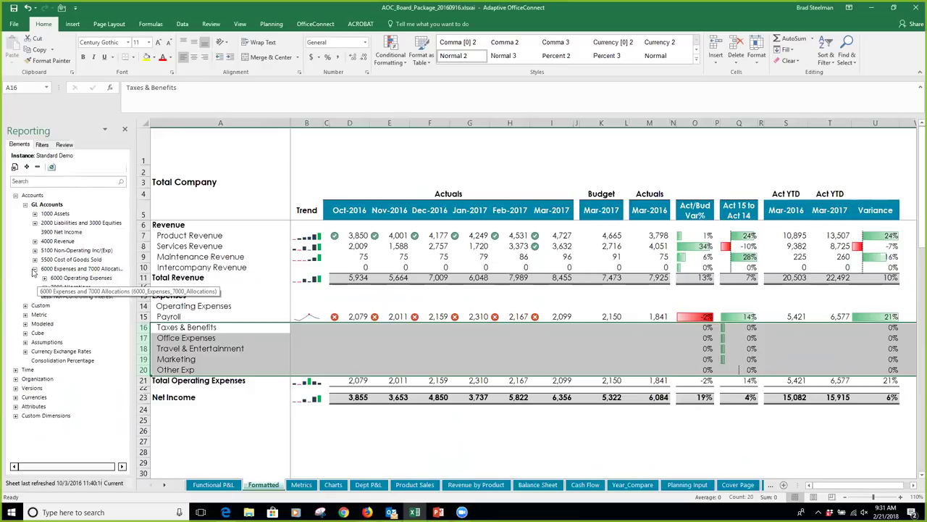
left_click(45, 278)
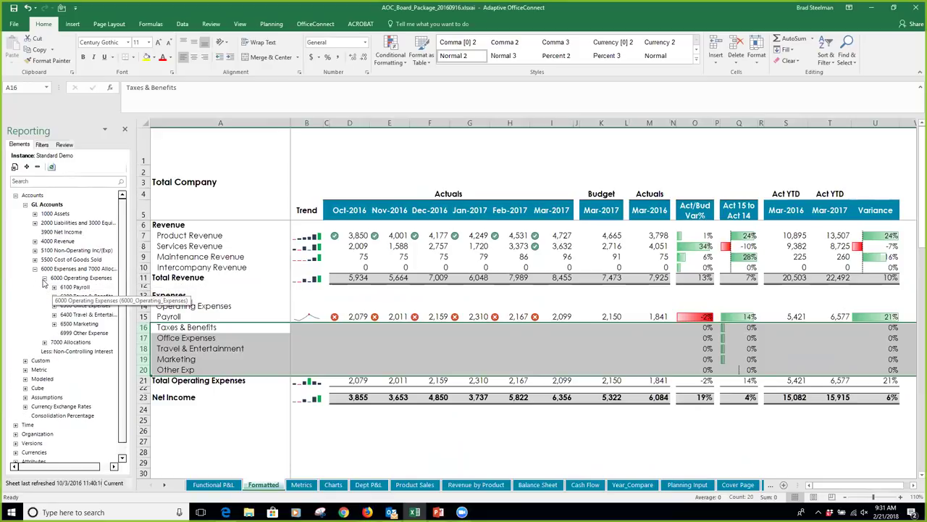
left_click(68, 296)
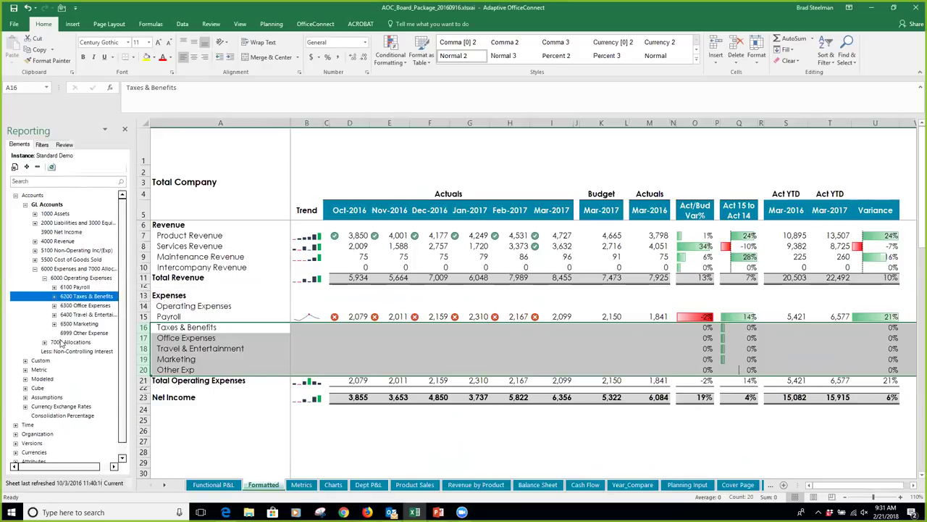
left_click(79, 333, "shift")
left_click_drag(65, 300, 161, 328)
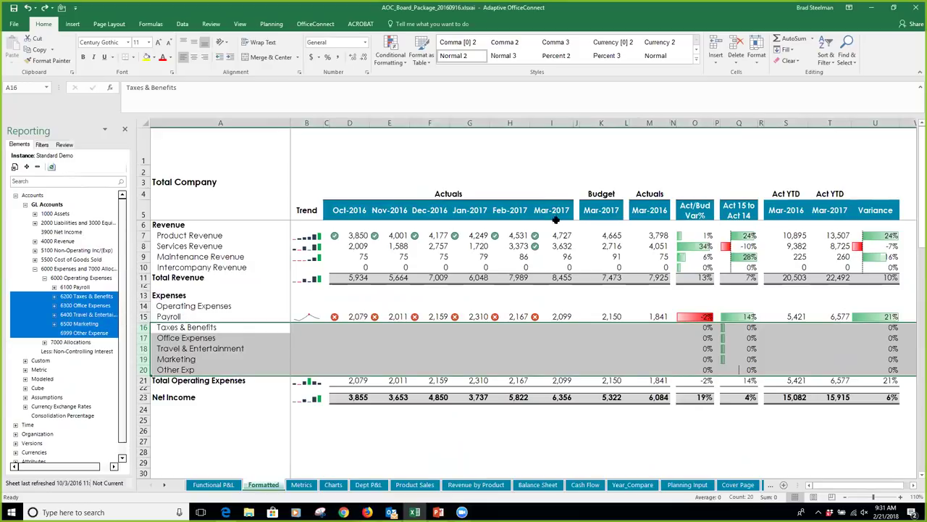
- Set the workbook's report date to April 2017 and refresh the Formatted sheet's data
left_click(319, 23)
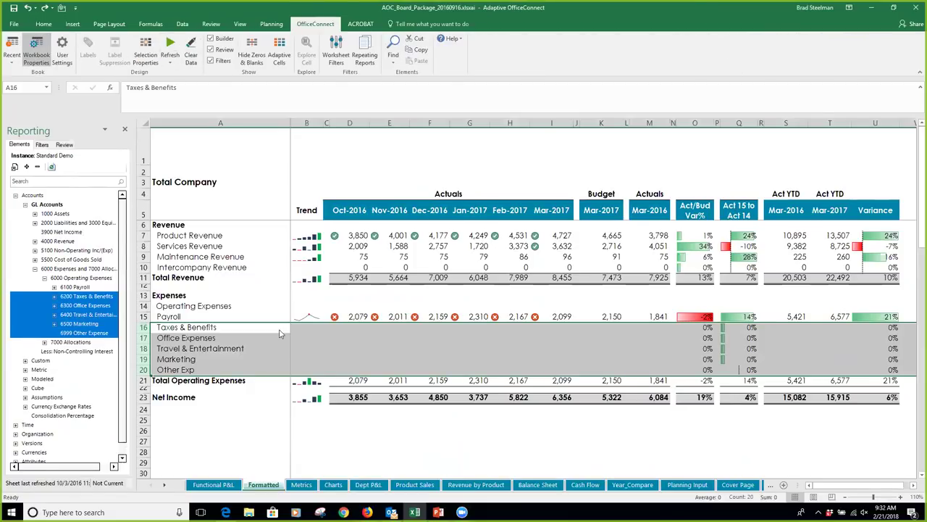
left_click(552, 263)
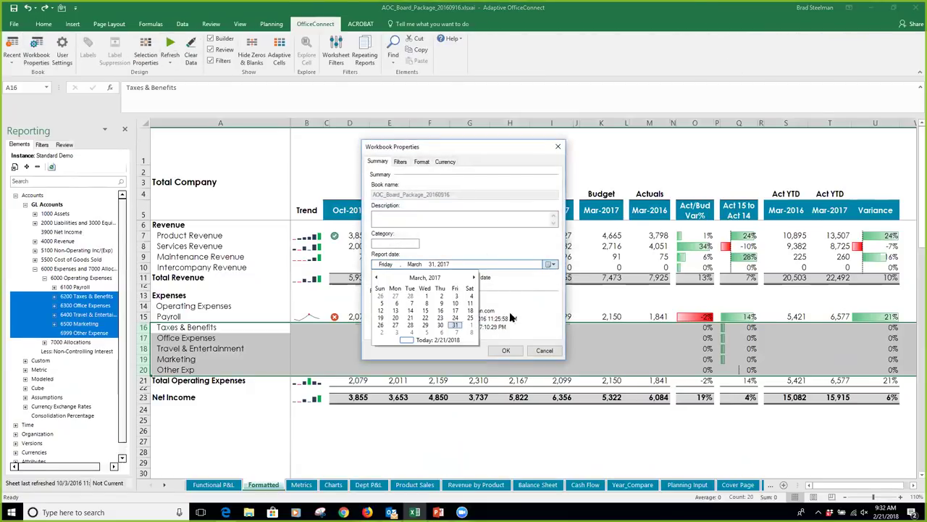
left_click(471, 327)
left_click(505, 350)
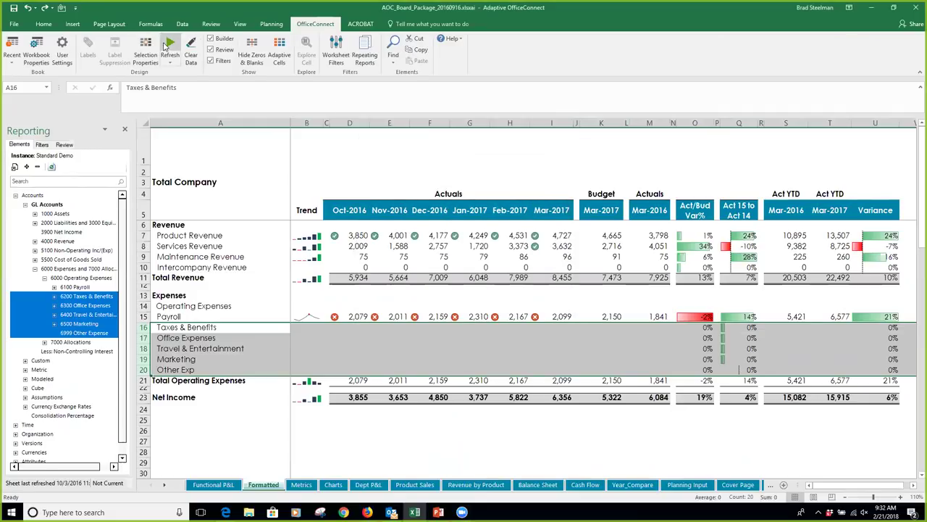
left_click(168, 45)
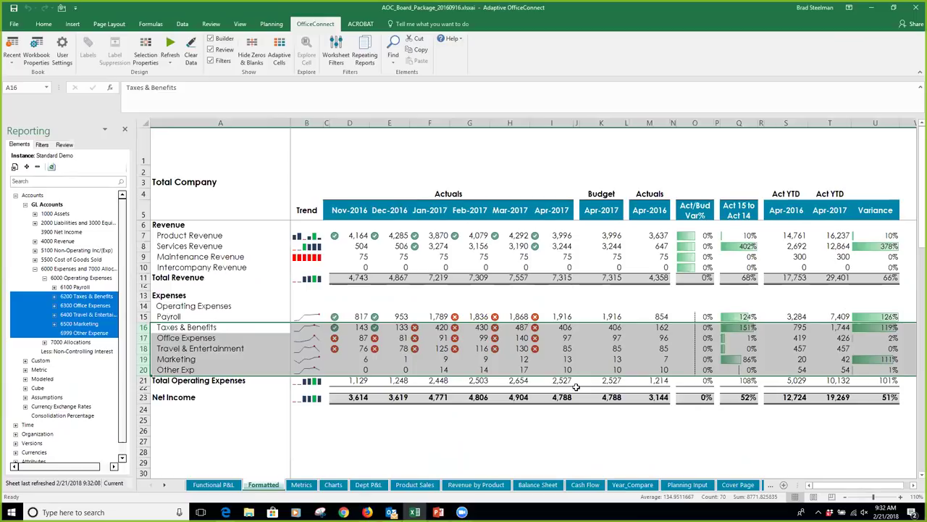
- Look through the board package sheets, from Functional P&L, Metrics and Charts through Product Sales and Revenue by Product to Year_Compare
left_click(213, 484)
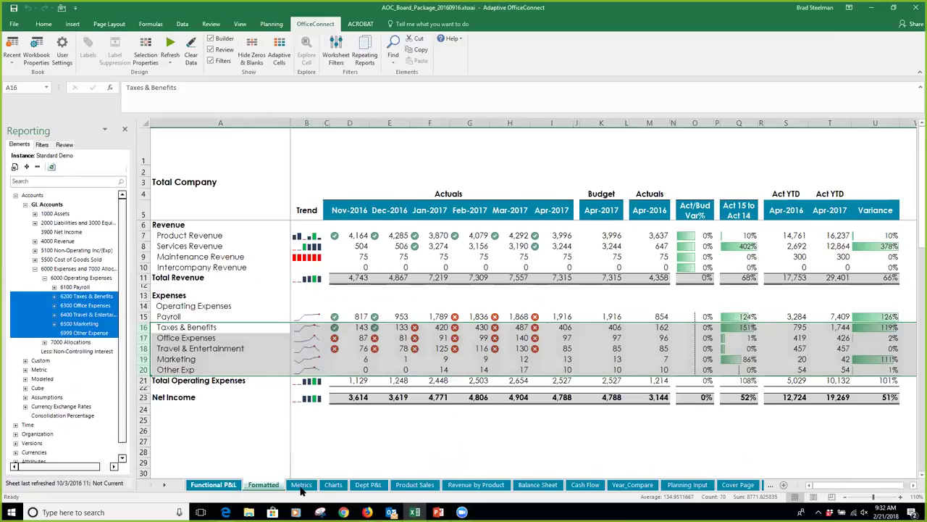
left_click(303, 490)
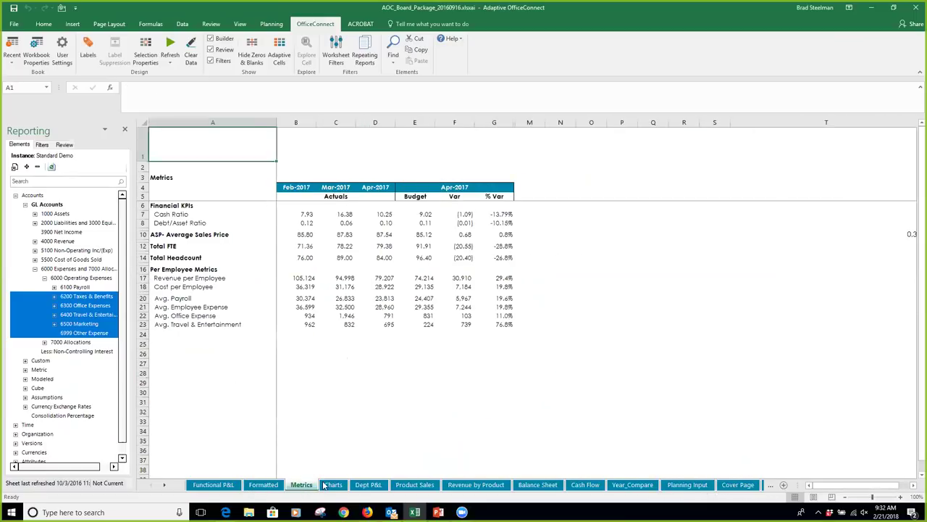
left_click(334, 487)
left_click(367, 486)
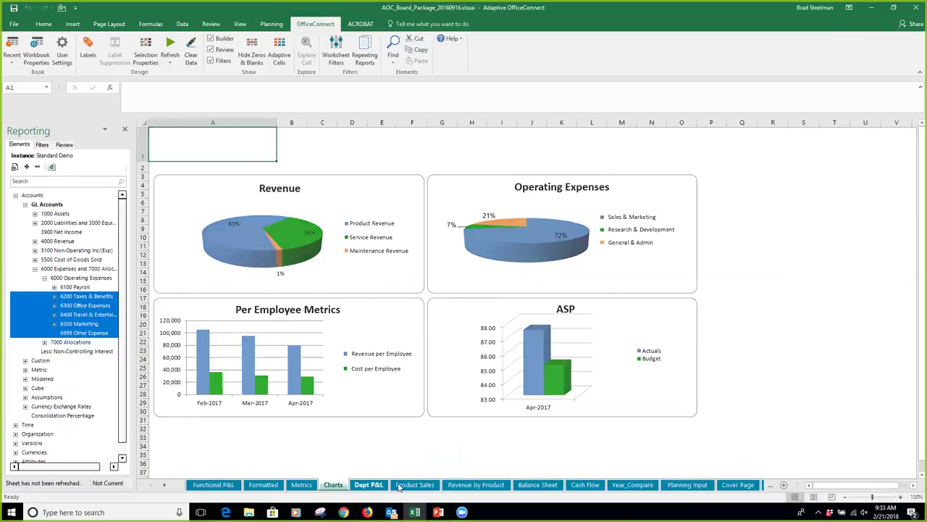
left_click(414, 487)
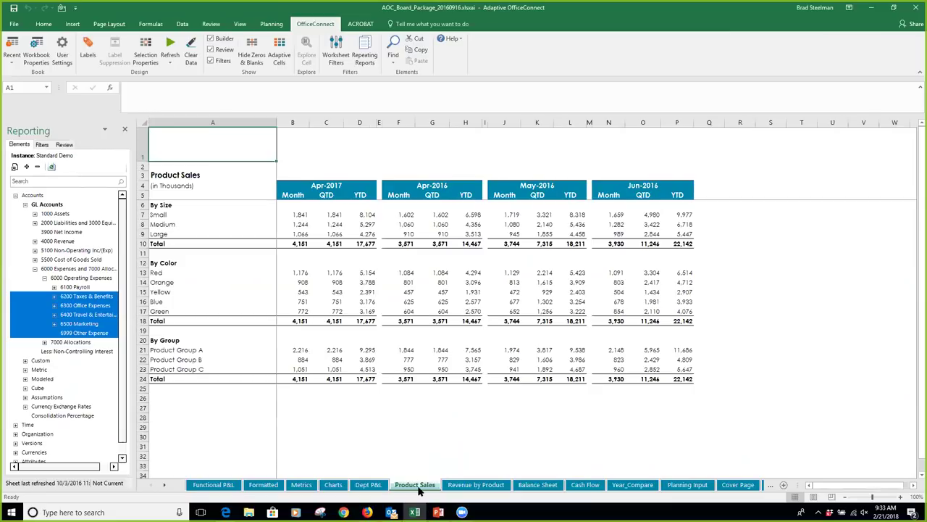
left_click(473, 485)
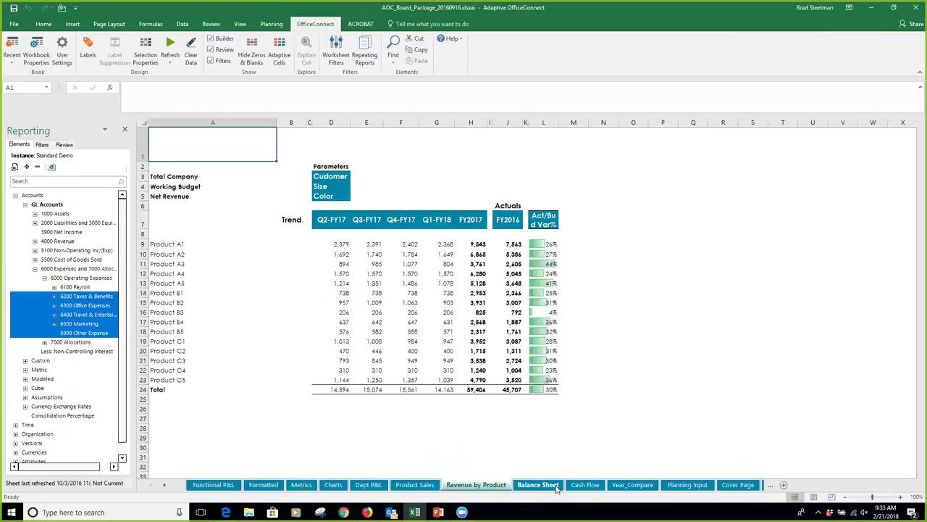
left_click(549, 486)
left_click(589, 485)
left_click(622, 487)
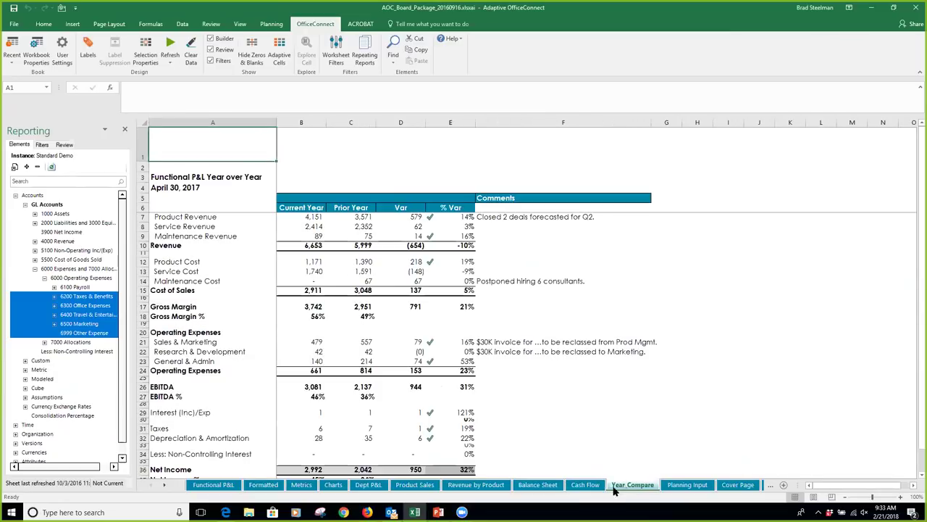
- Switch to the AOC_Board_Presentation deck in PowerPoint
mouse_move(439, 511)
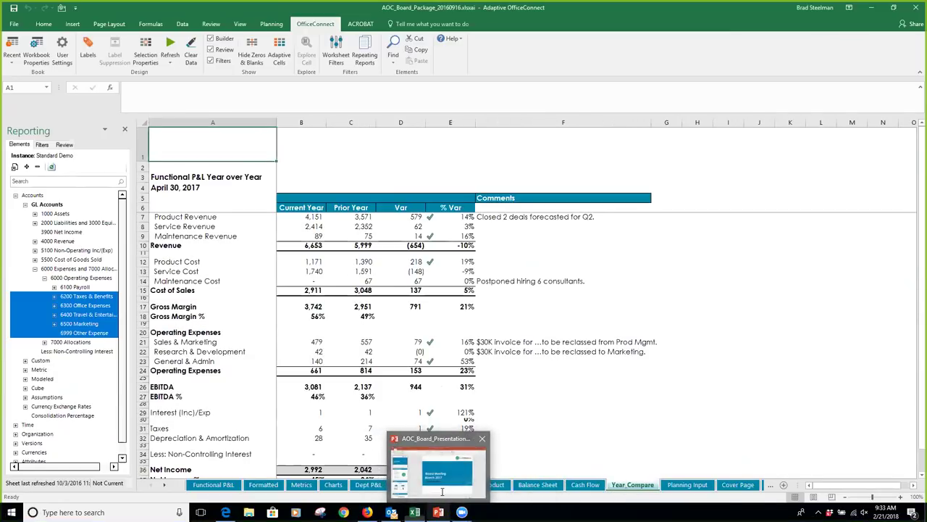
left_click(443, 493)
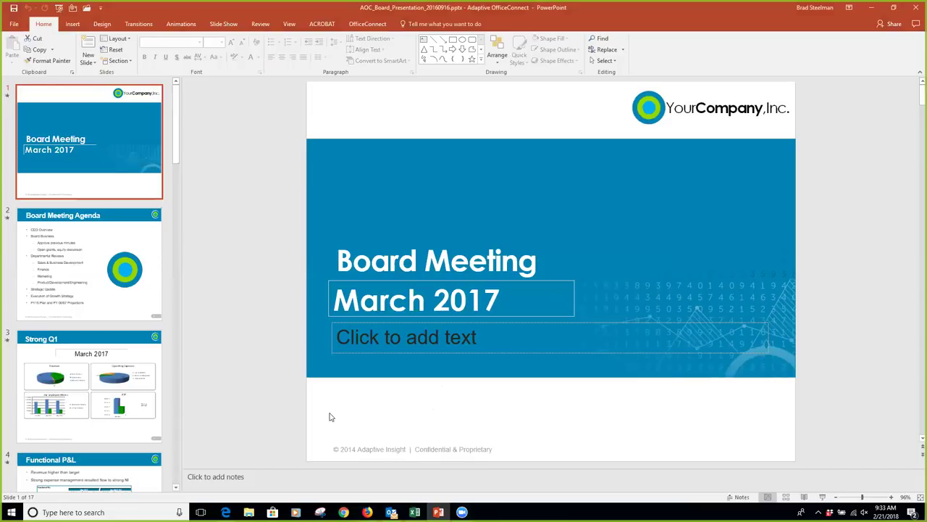
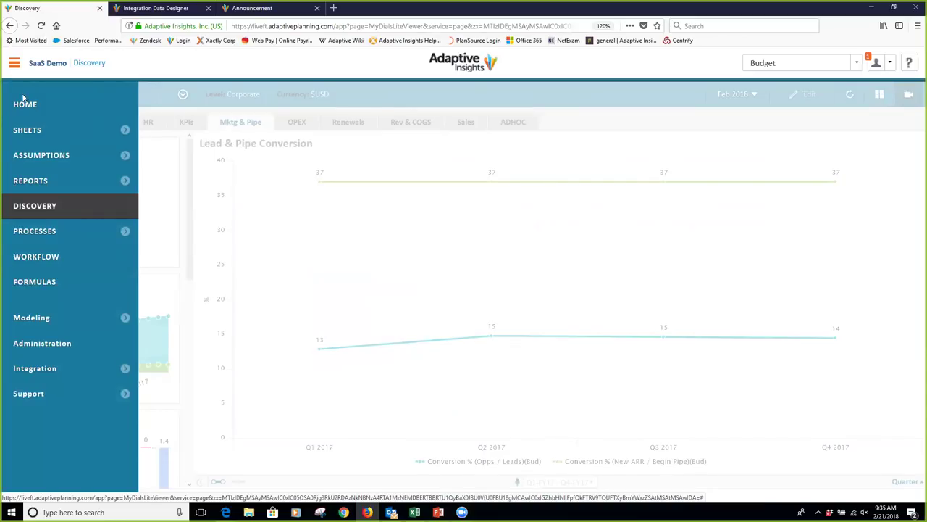
- In Adaptive Insights, list the available sheets and assumptions, and open the Fin Stmt - Income Statement sheet at its 4000 Revenue rows
left_click(125, 130)
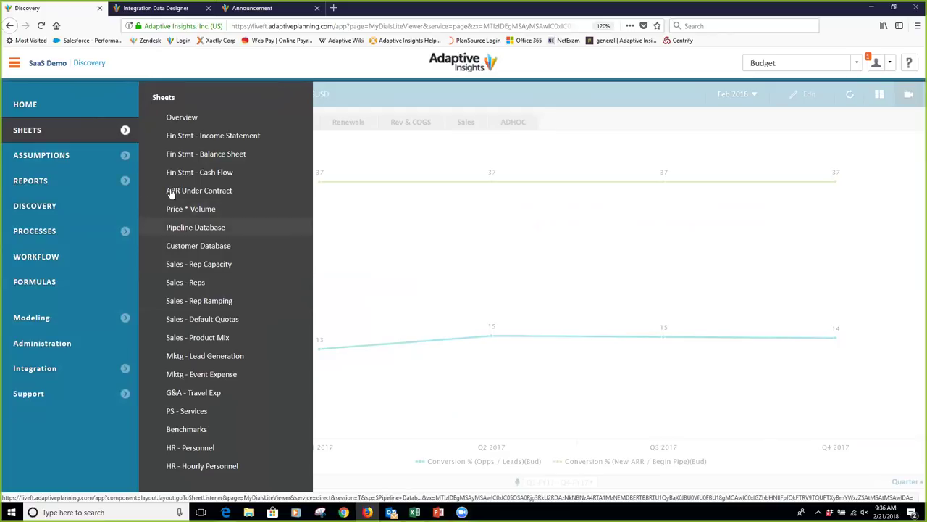
left_click(125, 156)
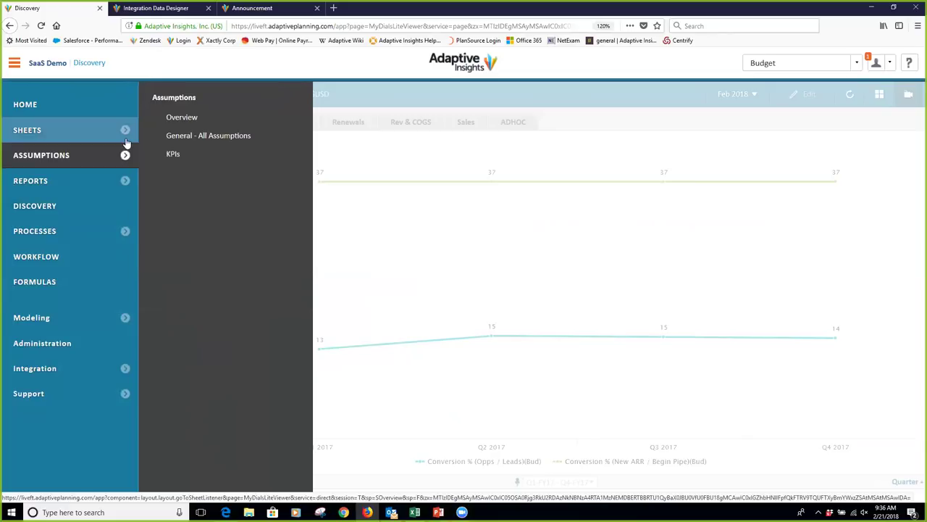
left_click(125, 134)
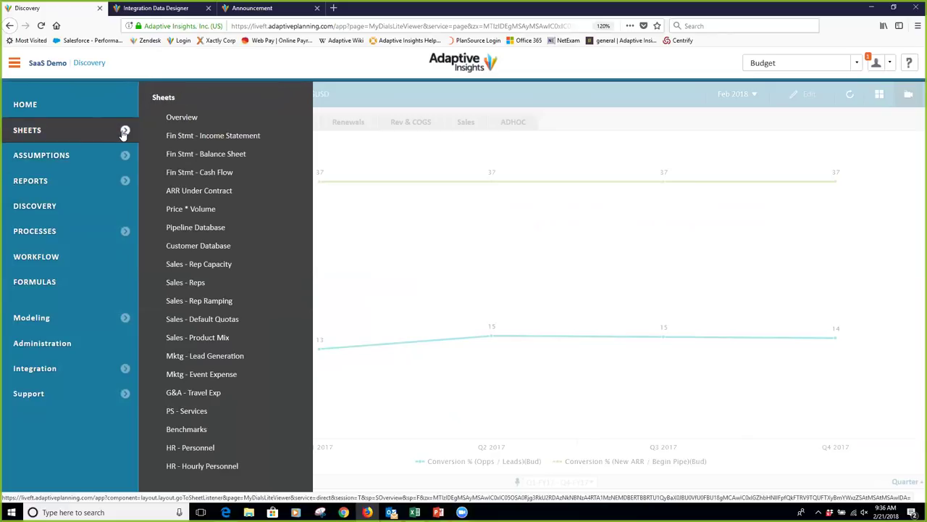
left_click(202, 138)
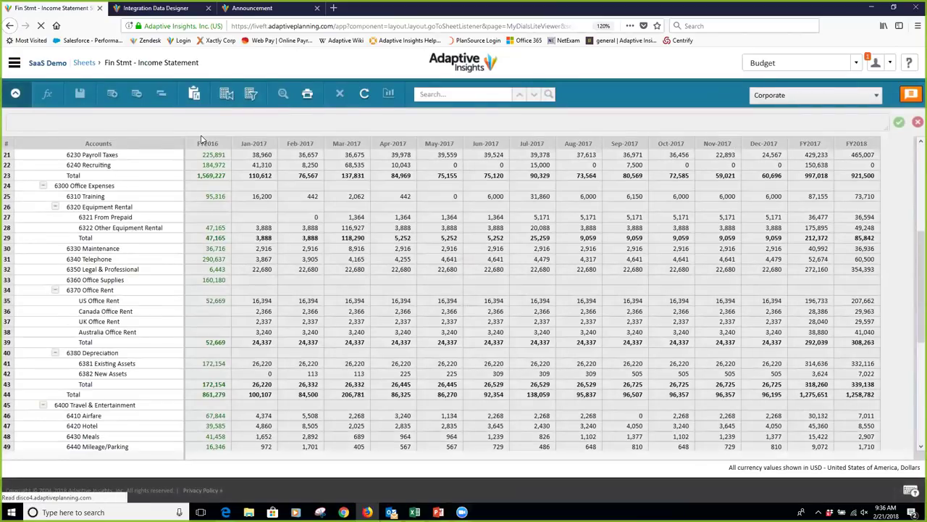
scroll(501, 351, "up", 7)
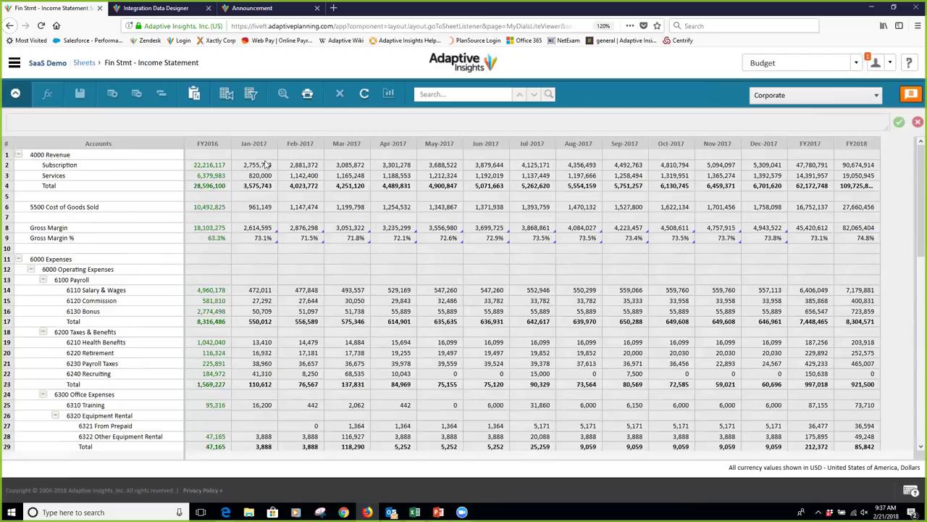
- Add the FY2016 monthly columns to the income statement and view the periods through FY2018
left_click(251, 95)
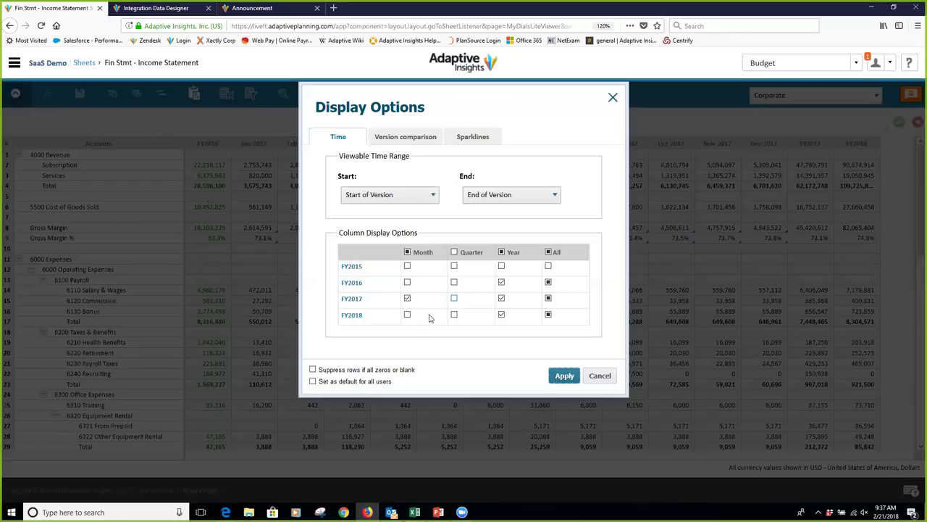
left_click(407, 282)
left_click(563, 375)
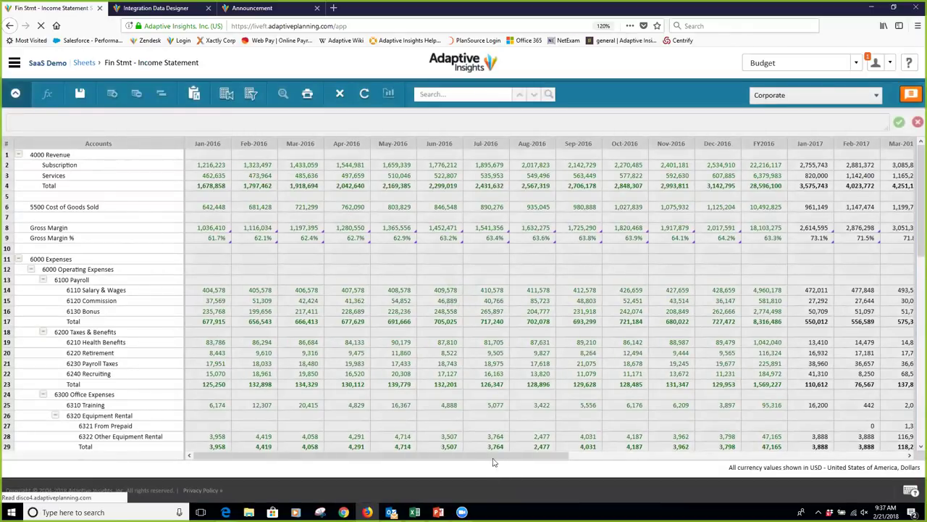
left_click_drag(502, 457, 901, 471)
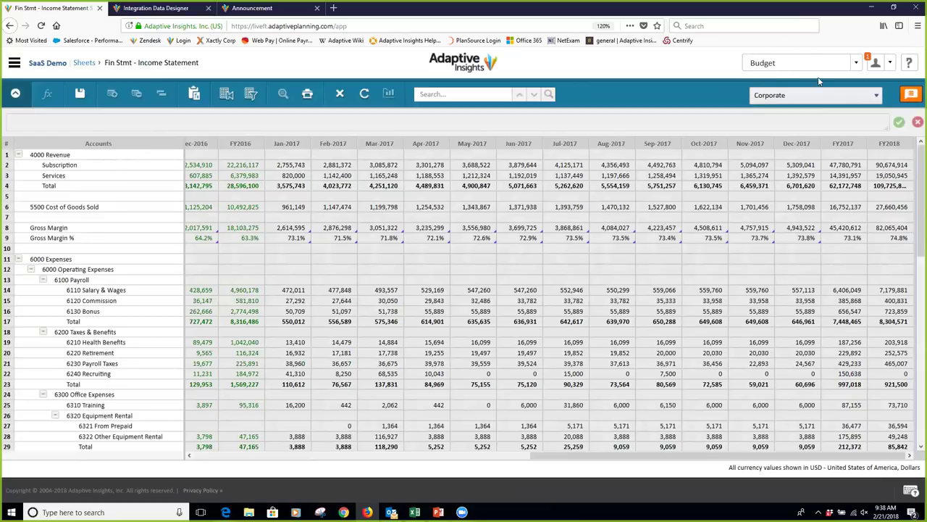
- Switch the income statement to the 3+9 Rolling Forecast version, leaving the current page without saving
left_click(856, 65)
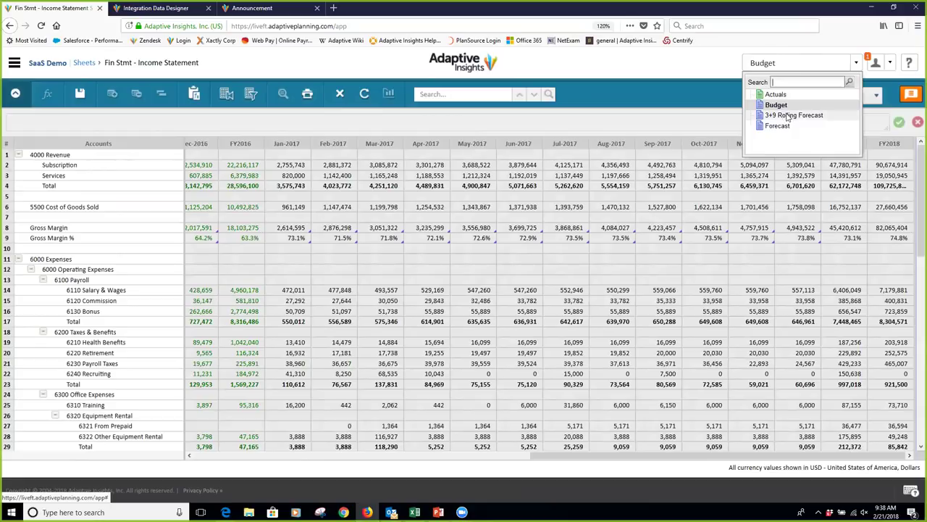
left_click(785, 115)
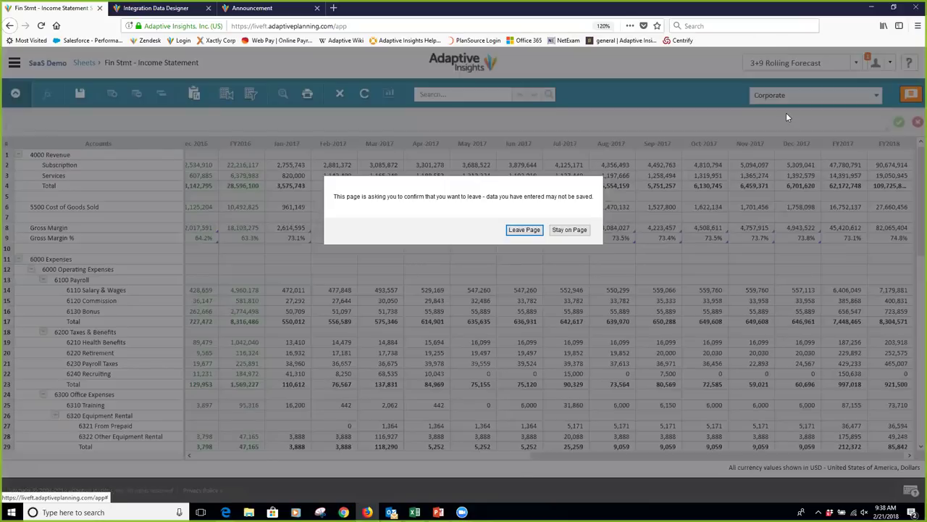
left_click(528, 230)
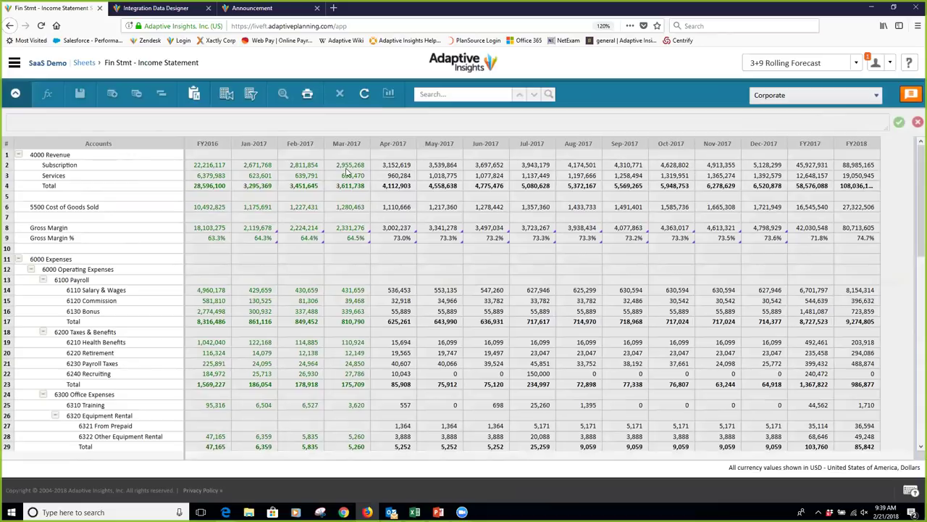
left_click(14, 63)
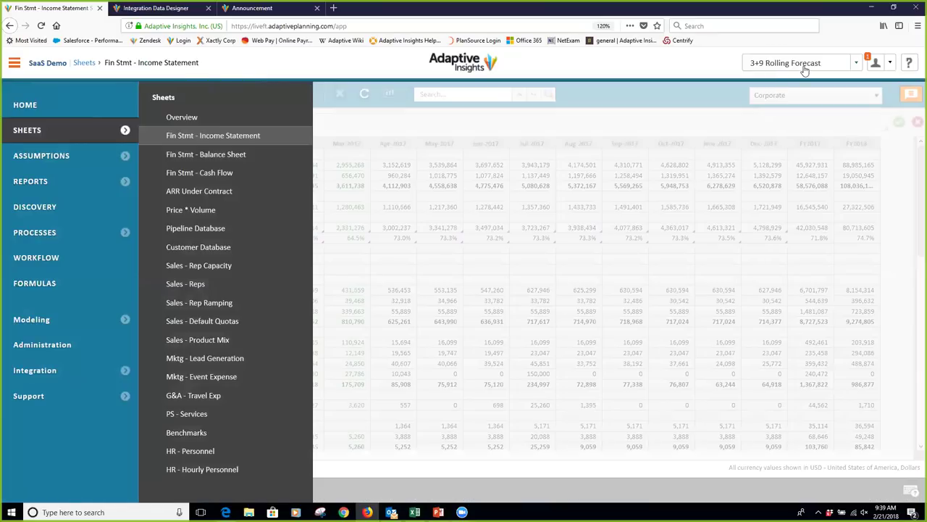
left_click(665, 89)
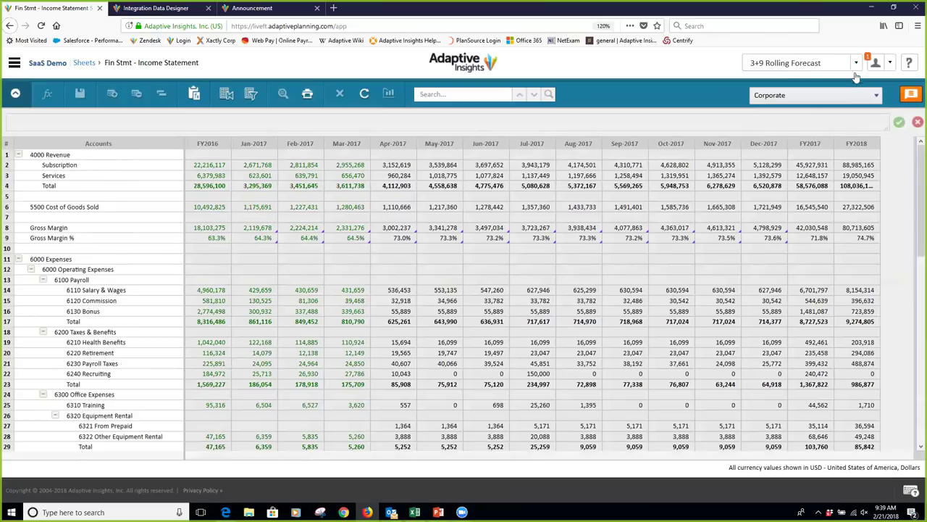
- Examine the organization levels under Corporate by expanding Sales, North America and G&A
left_click(868, 99)
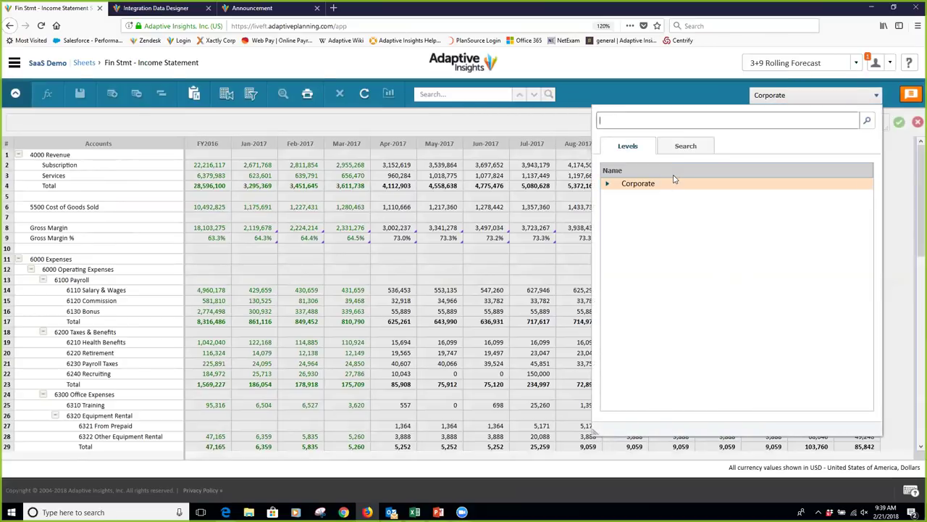
left_click(608, 184)
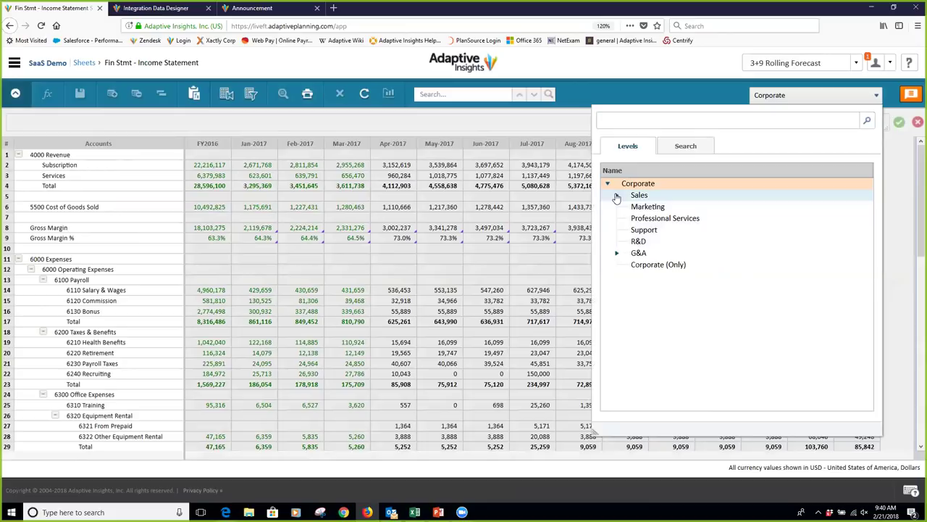
left_click(617, 196)
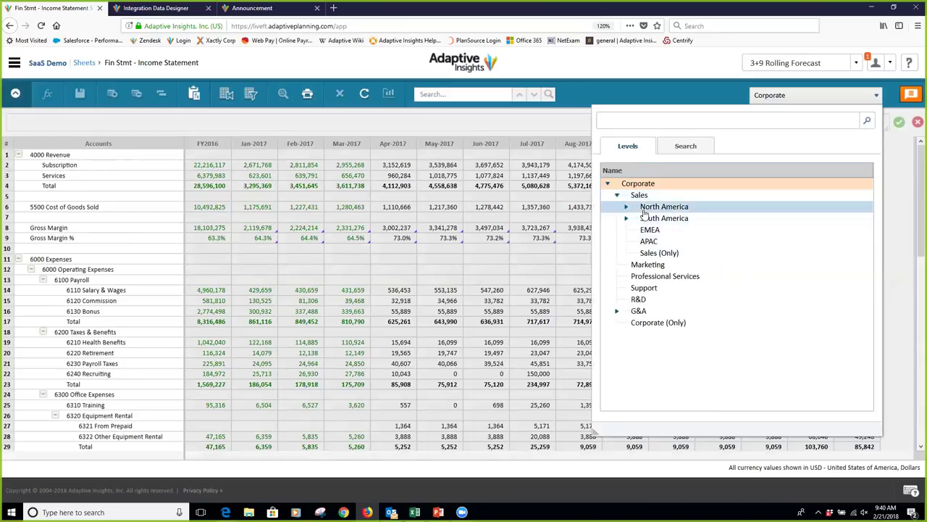
left_click(626, 207)
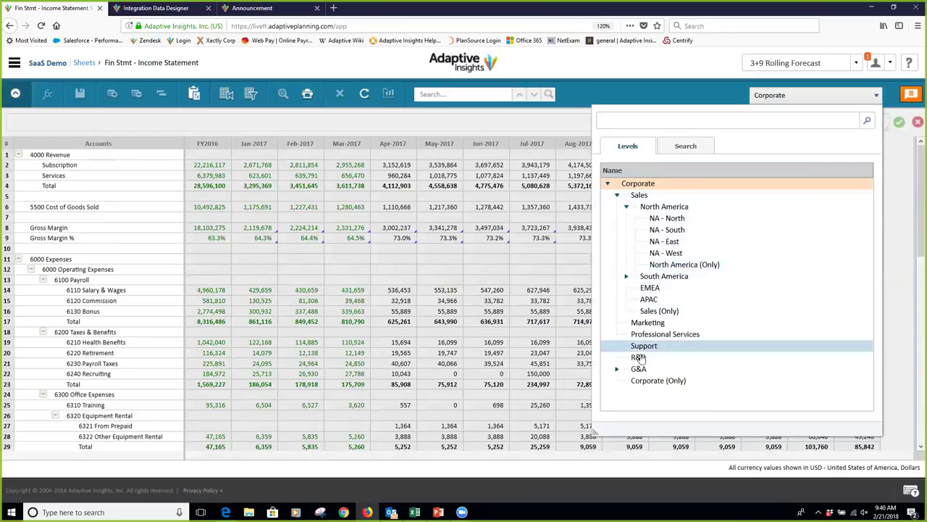
left_click(617, 370)
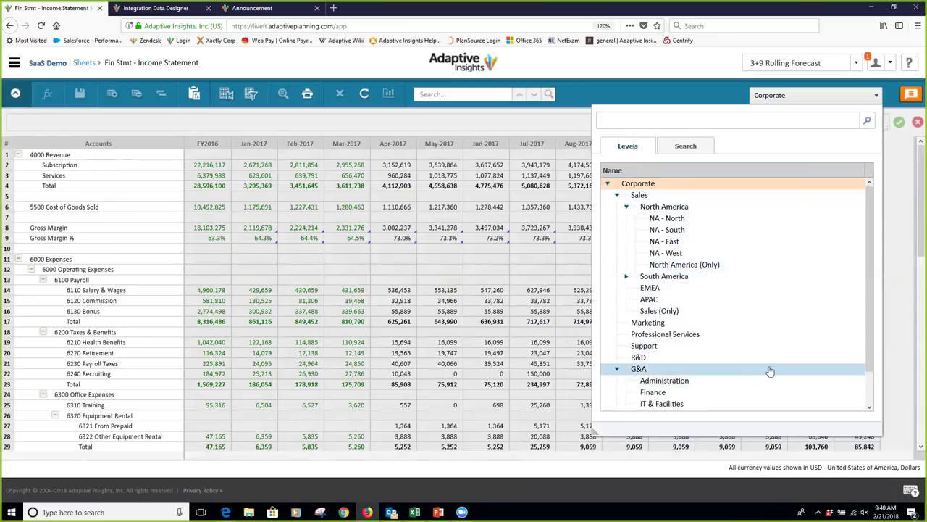
- Switch the income statement to the NA - North level and the Budget version
scroll(771, 371, "down", 1)
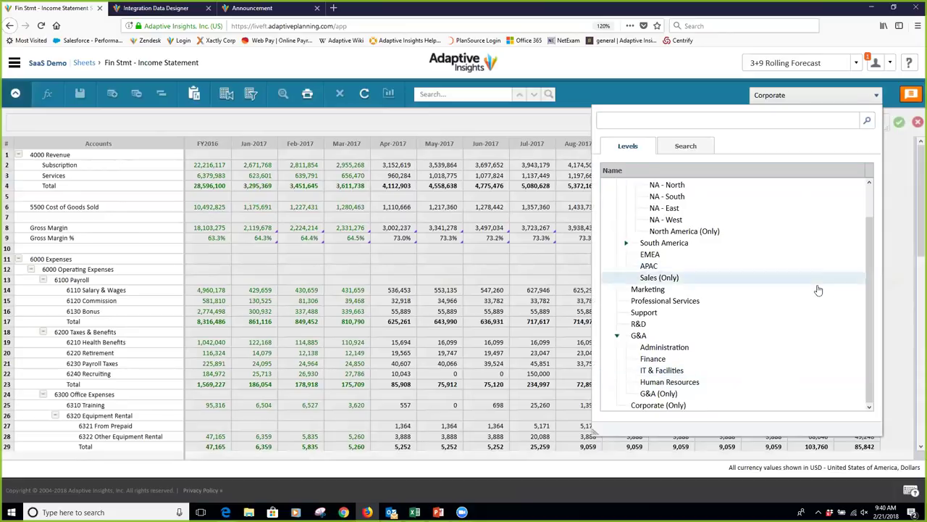
scroll(804, 290, "up", 3)
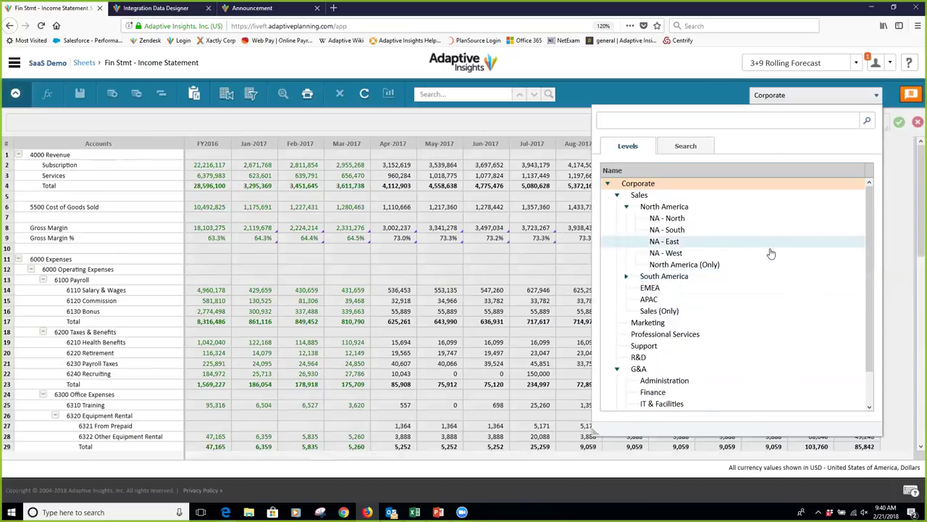
scroll(771, 253, "down", 1)
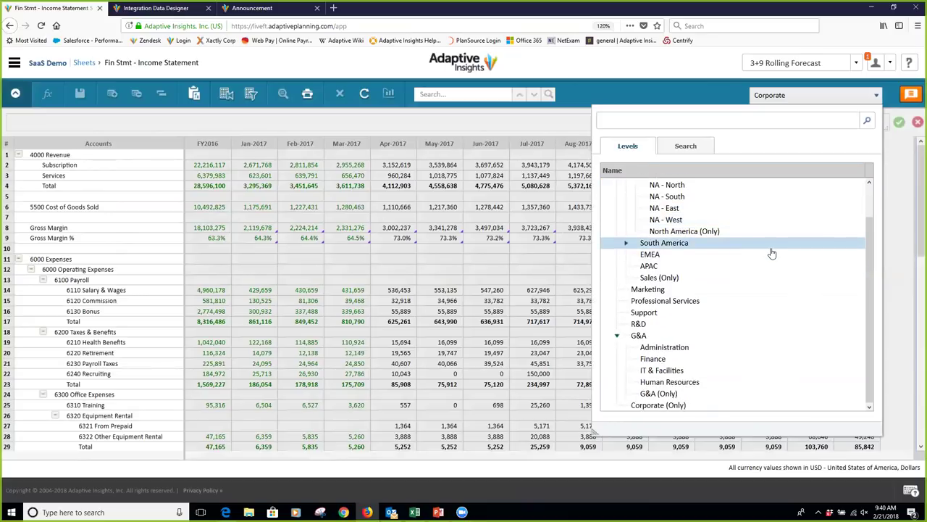
scroll(781, 244, "up", 1)
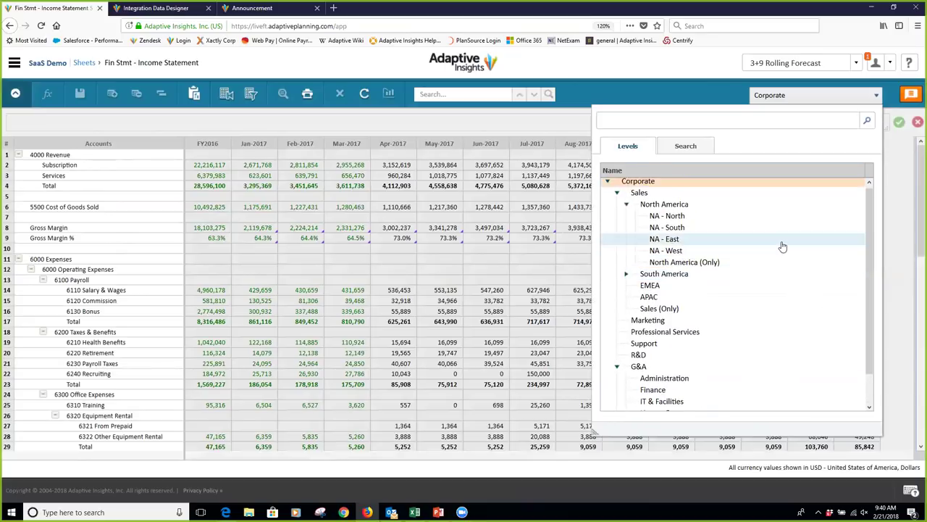
left_click(674, 223)
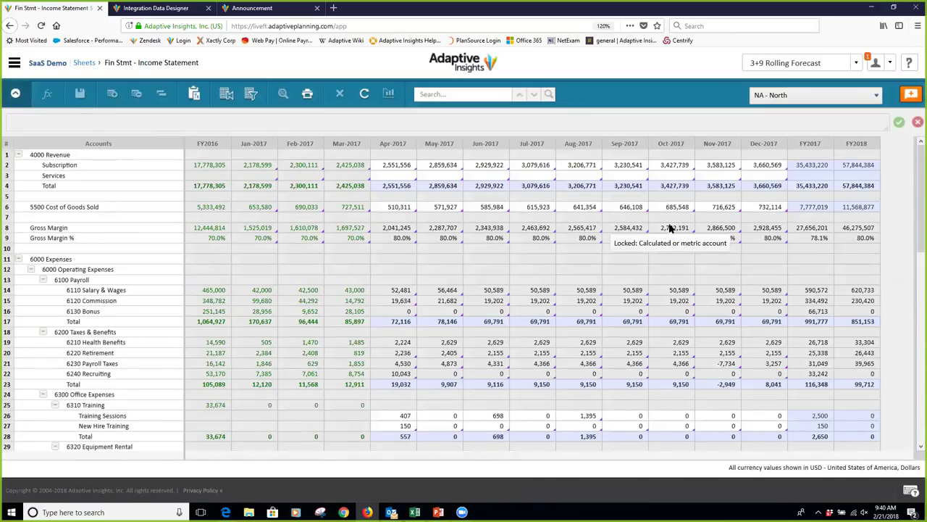
left_click(856, 64)
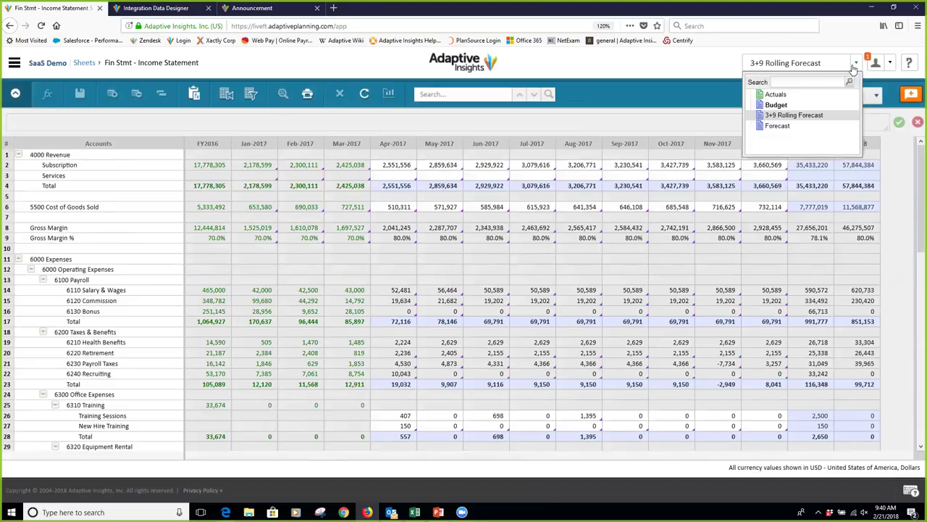
left_click(784, 107)
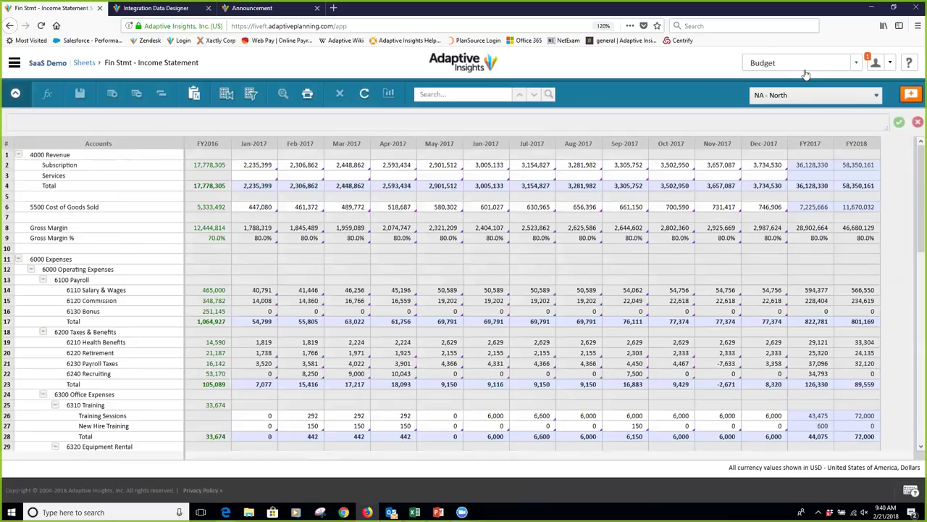
- Review the organization levels with G&A expanded, keeping NA - North as the selected level
left_click(877, 97)
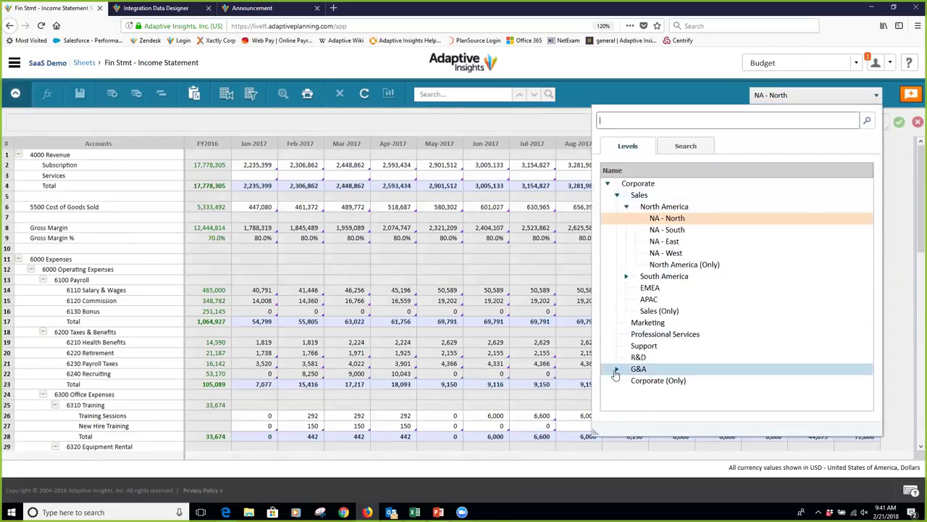
left_click(617, 370)
scroll(789, 373, "down", 1)
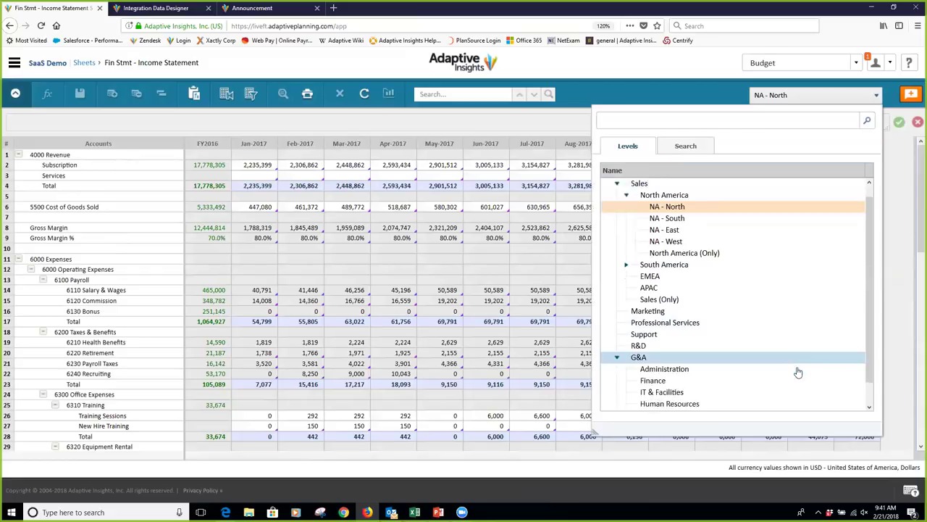
scroll(798, 372, "down", 2)
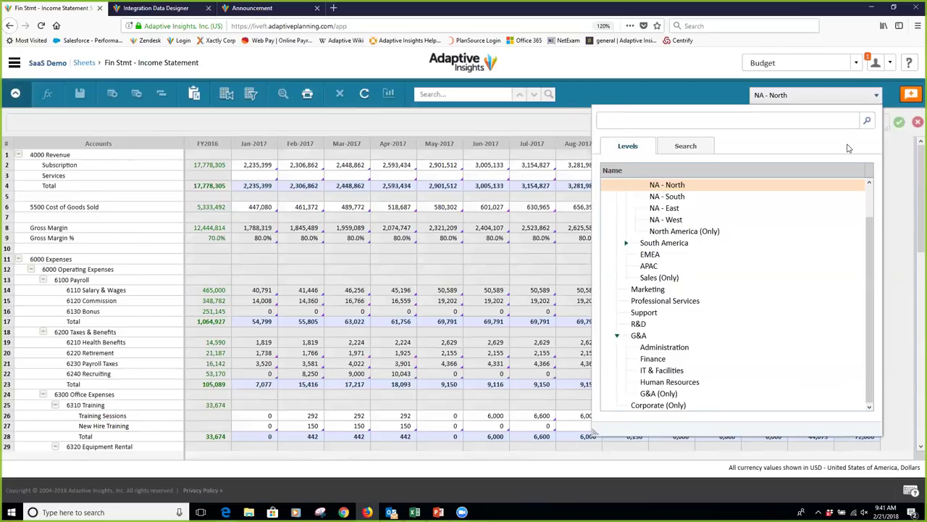
left_click_drag(872, 256, 861, 103)
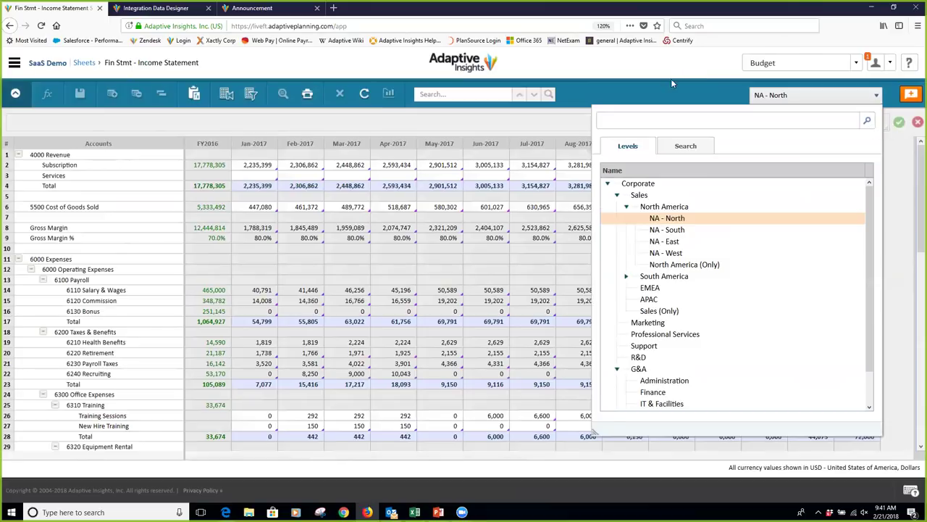
left_click(876, 95)
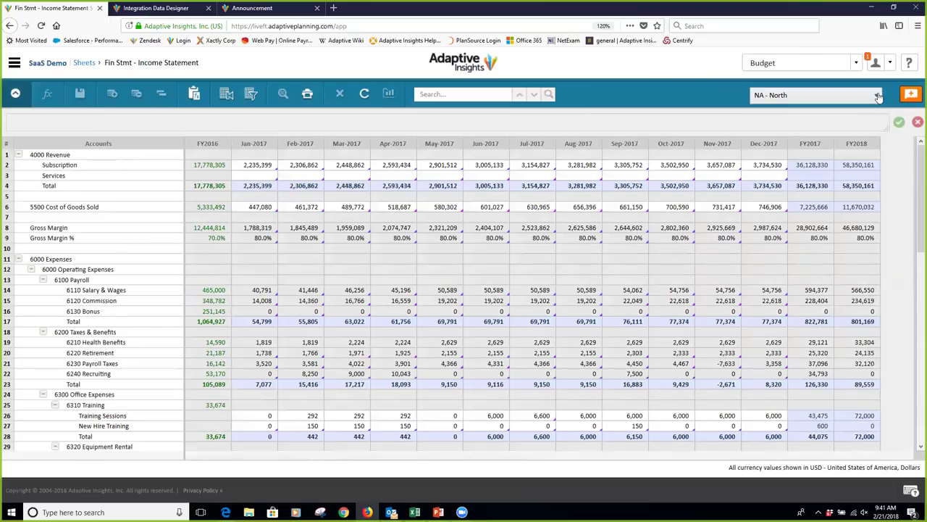
left_click(878, 97)
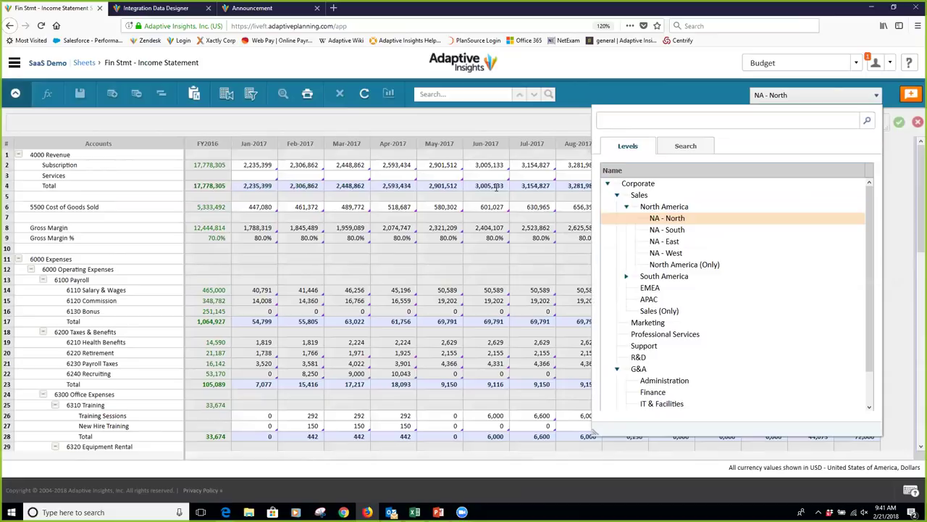
left_click(382, 252)
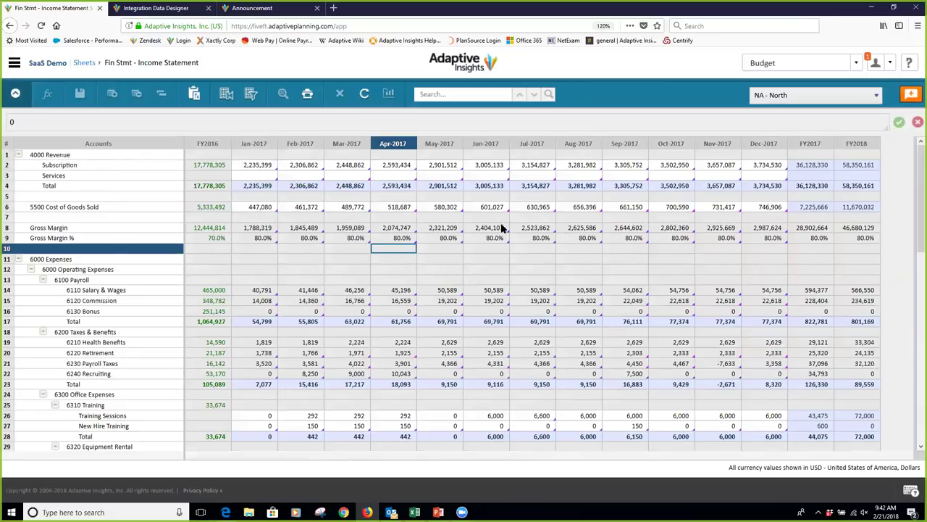
- Inspect the formulas behind the Mar-2017 Services and 5500 Cost of Goods Sold cells
left_click(335, 176)
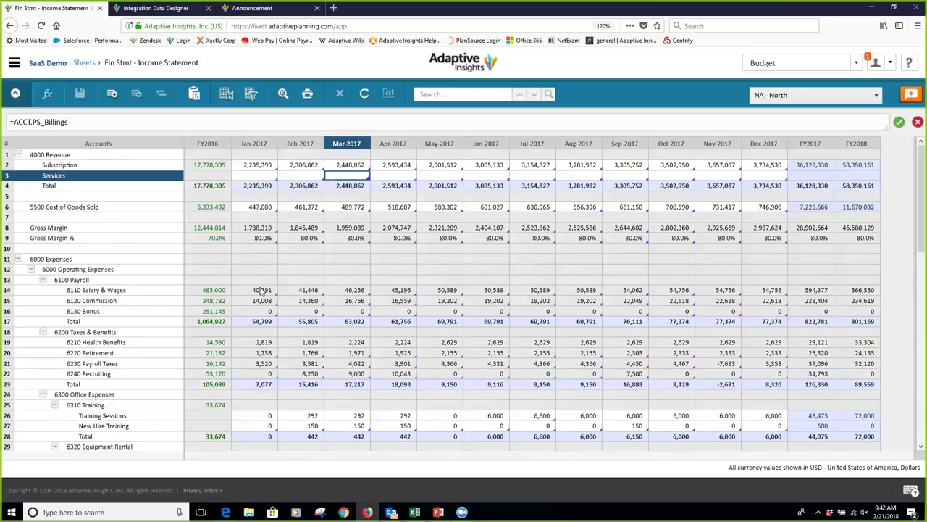
mouse_move(261, 289)
left_click(355, 207)
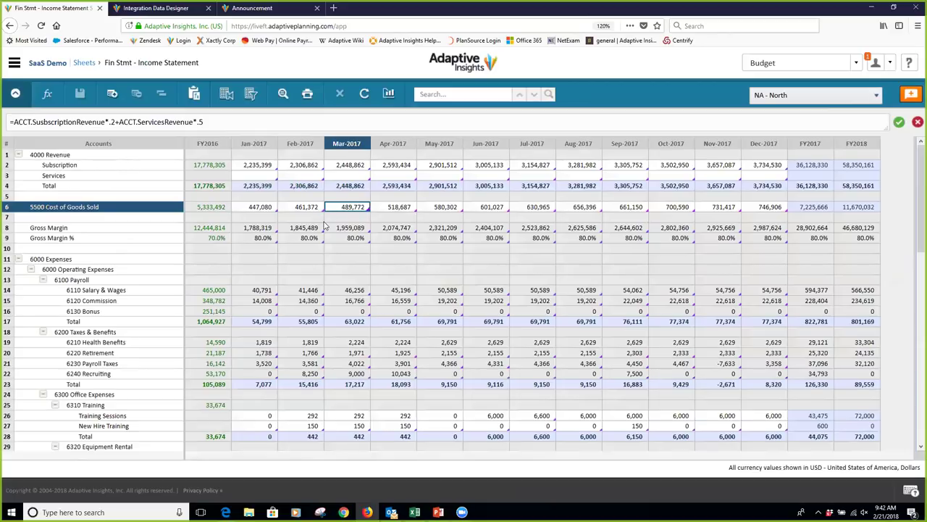
- Explore the Mar-2017 Cost of Goods Sold cell, trace its formula into the Subscription account, and close the Cell Explorer
right_click(346, 208)
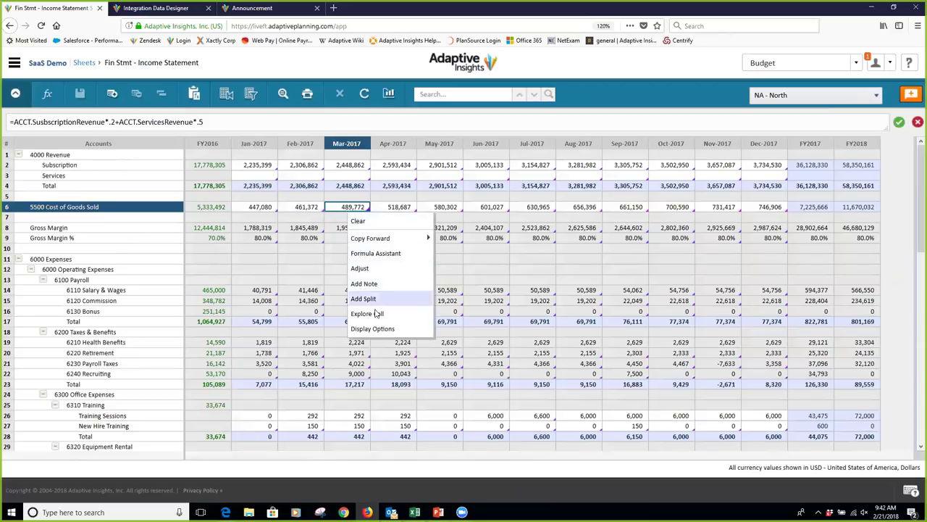
left_click(376, 313)
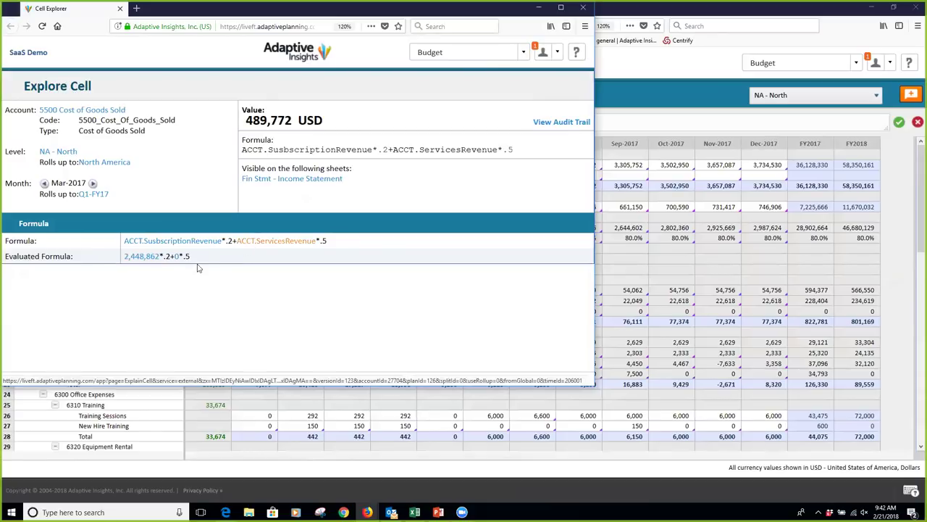
left_click(143, 262)
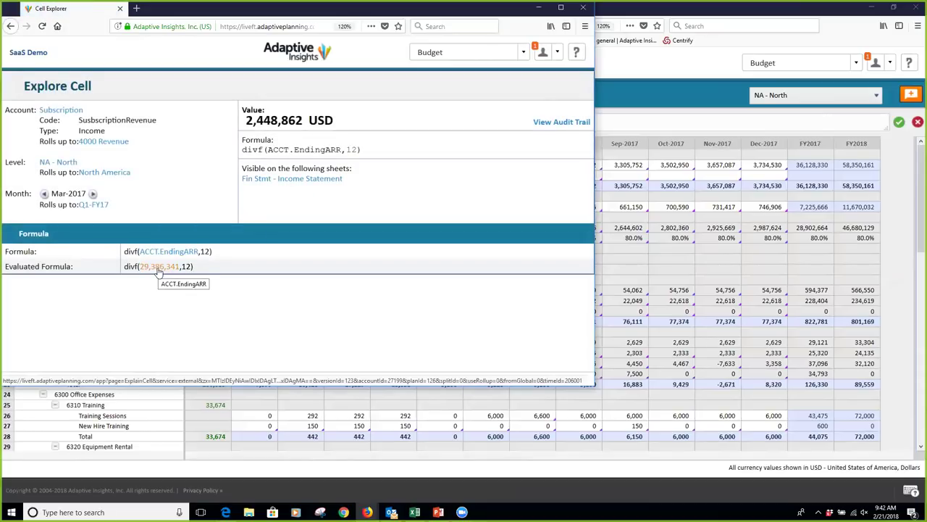
left_click(584, 8)
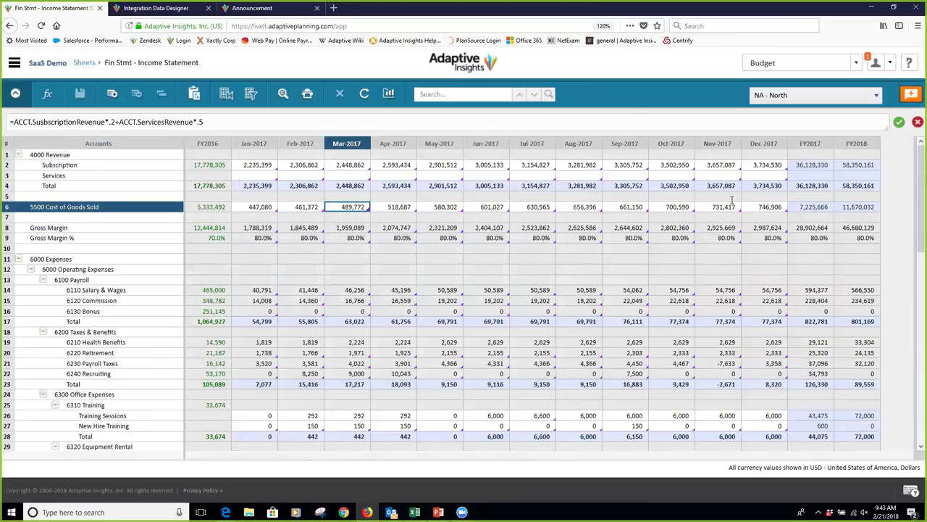
- Set the income statement to the Corporate level and open the Pipeline Database sheet
left_click(877, 96)
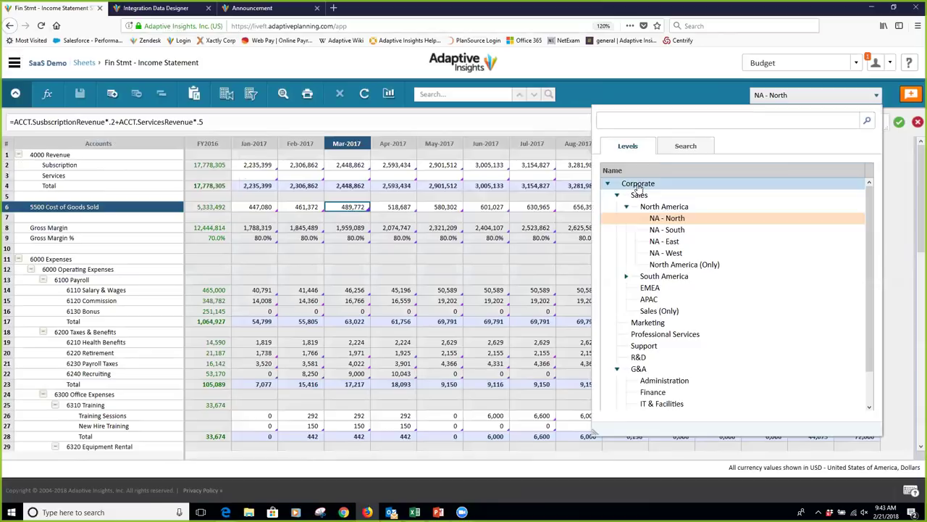
left_click(670, 215)
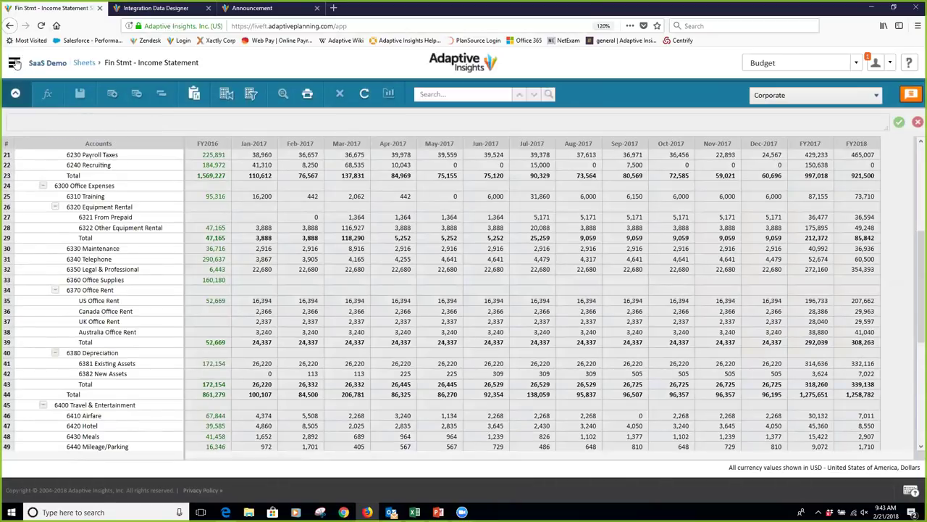
left_click(14, 63)
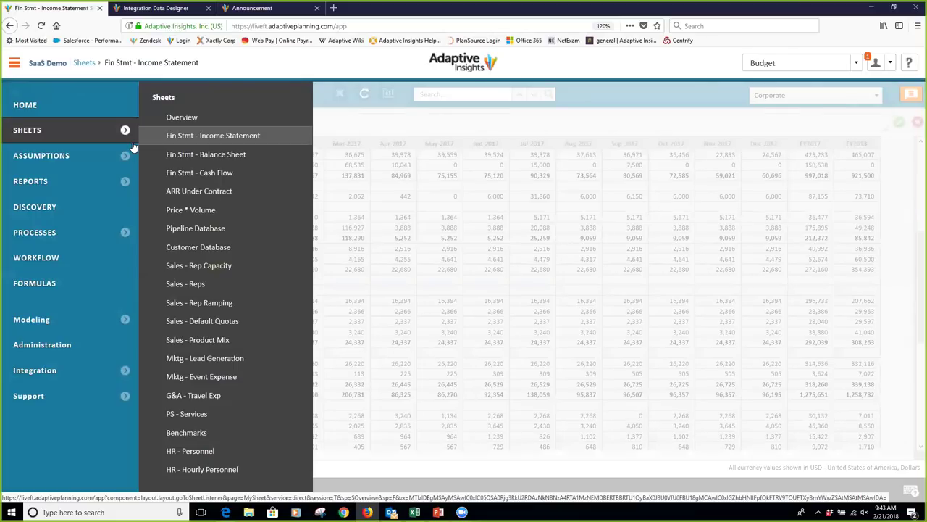
left_click(200, 233)
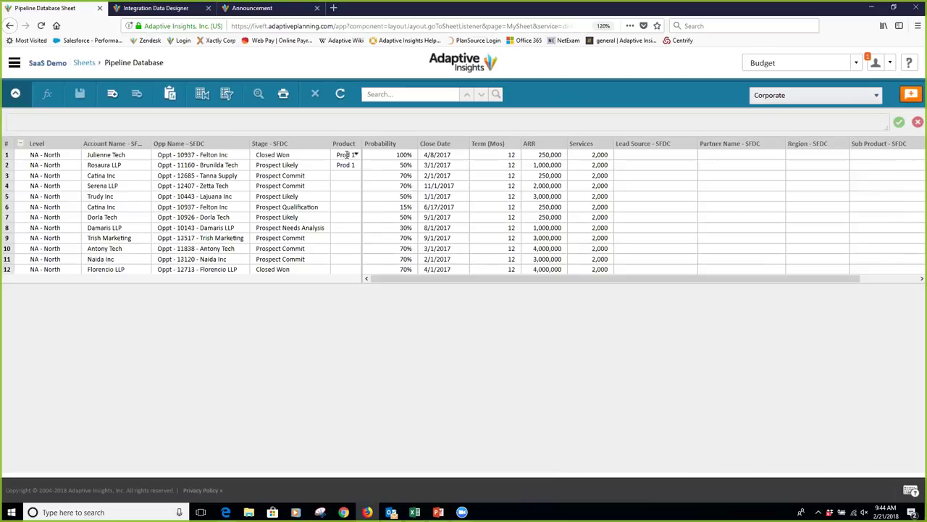
- Examine the row details of the first pipeline opportunity across the 2017 months, and close the details window
right_click(485, 154)
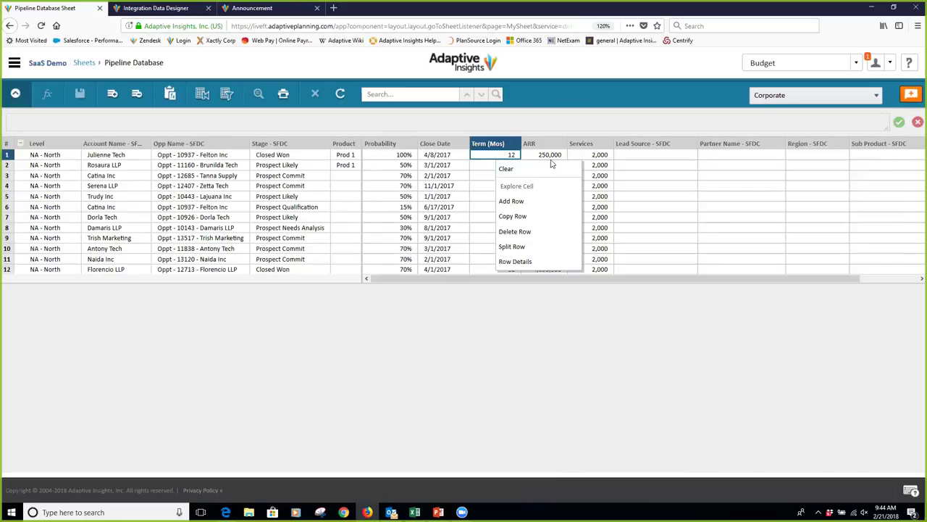
left_click(521, 264)
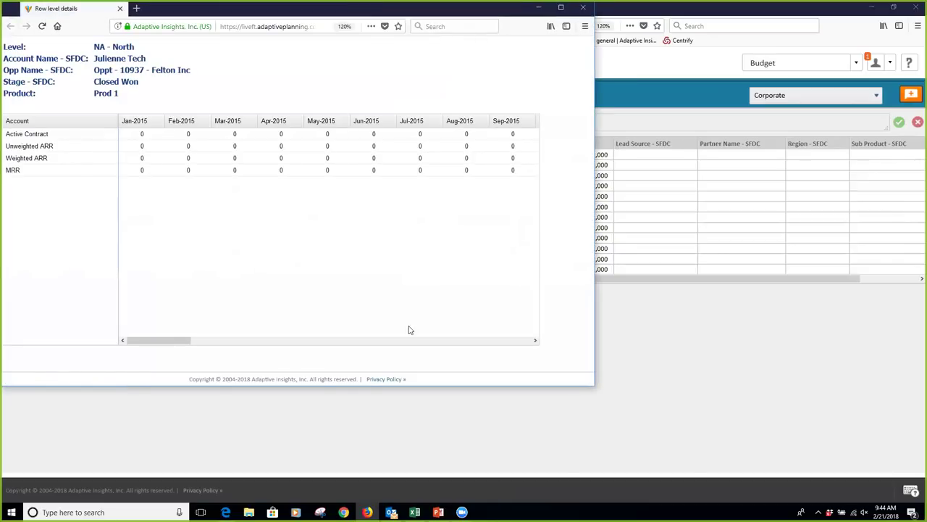
left_click_drag(149, 340, 379, 356)
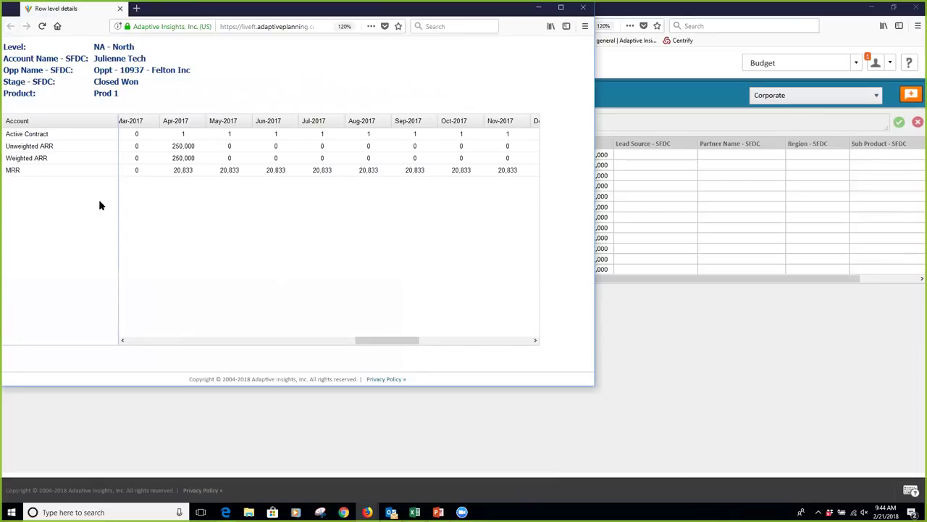
left_click_drag(396, 339, 355, 339)
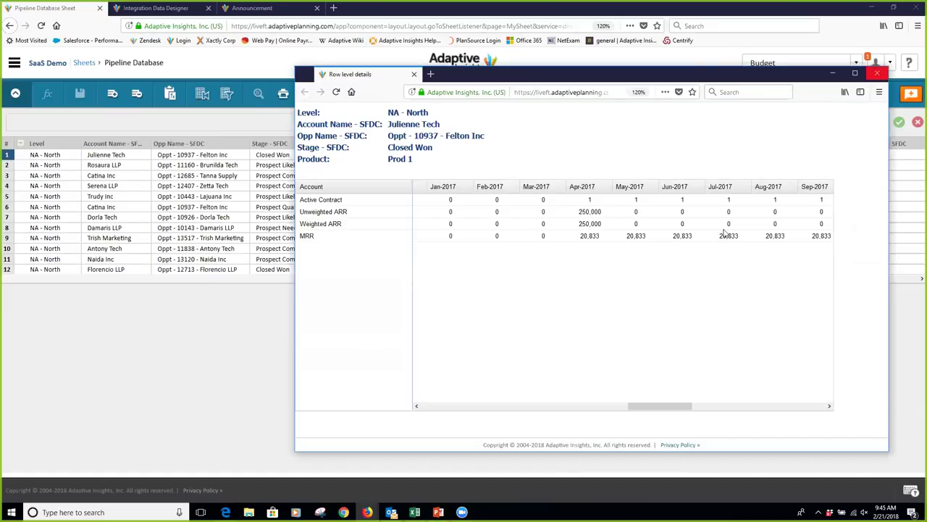
key("ctrl+w")
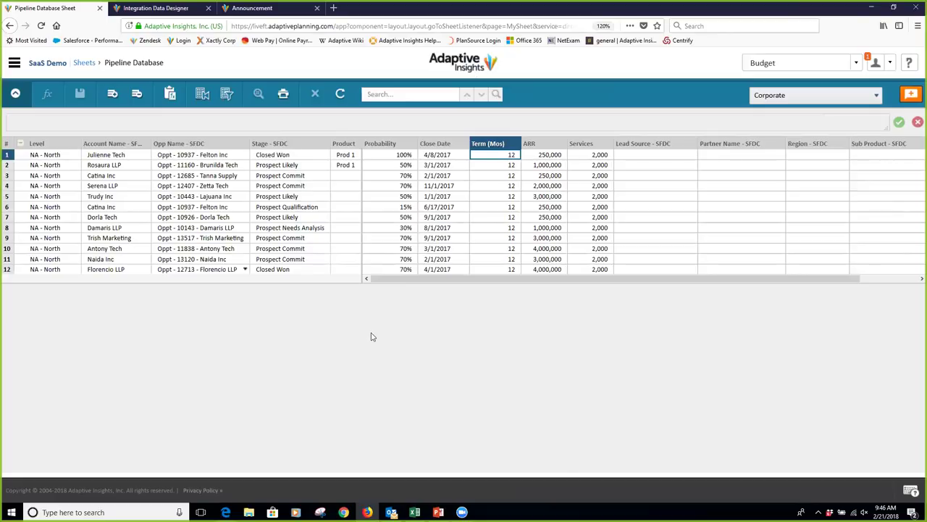
left_click(395, 185)
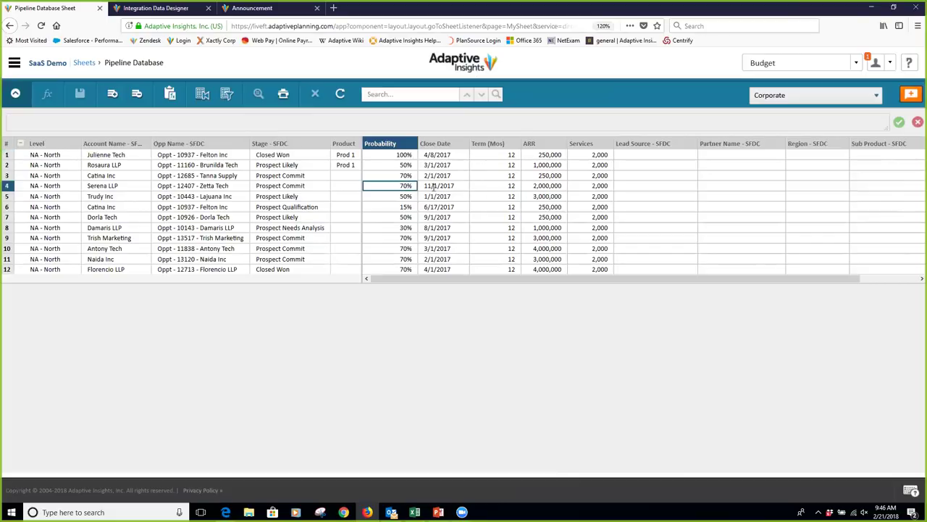
right_click(383, 187)
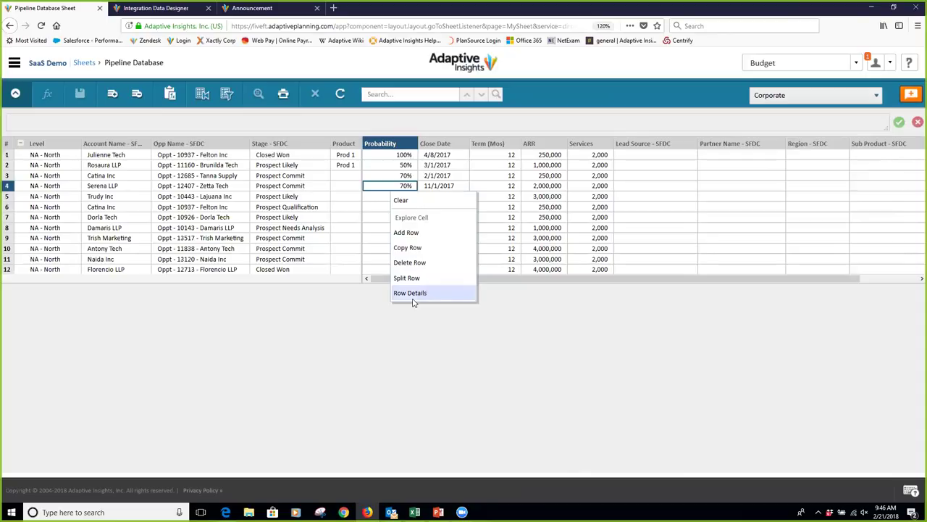
left_click(362, 362)
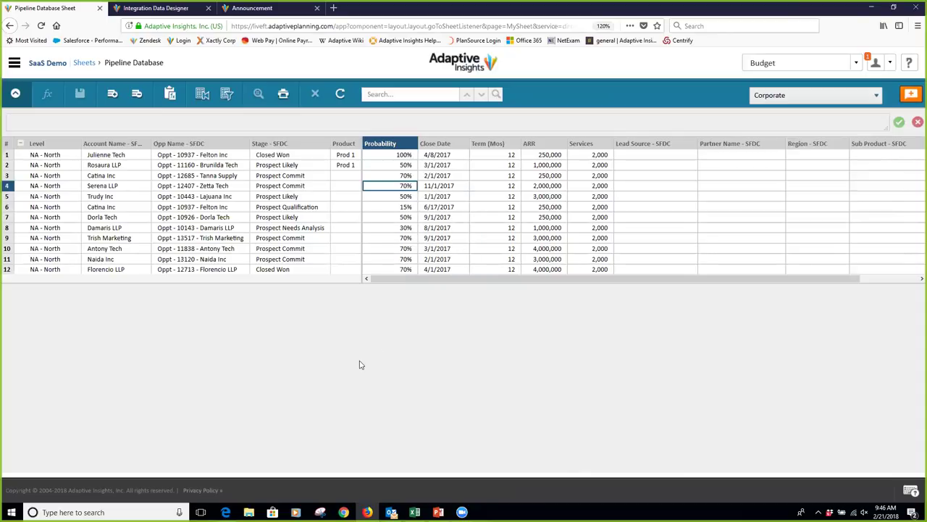
- Reopen the row details of the first pipeline row and view its ARR and MRR from Mar-2017 to Nov-2017
right_click(395, 154)
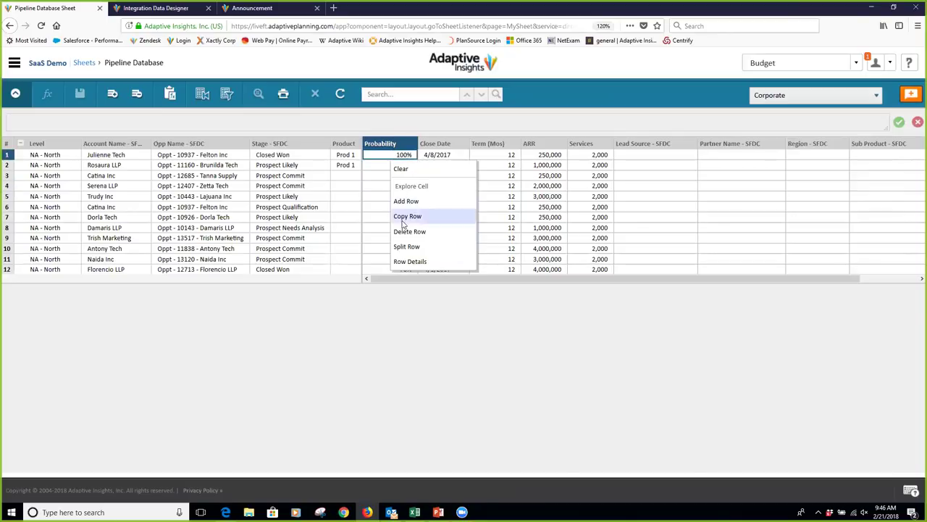
left_click(410, 261)
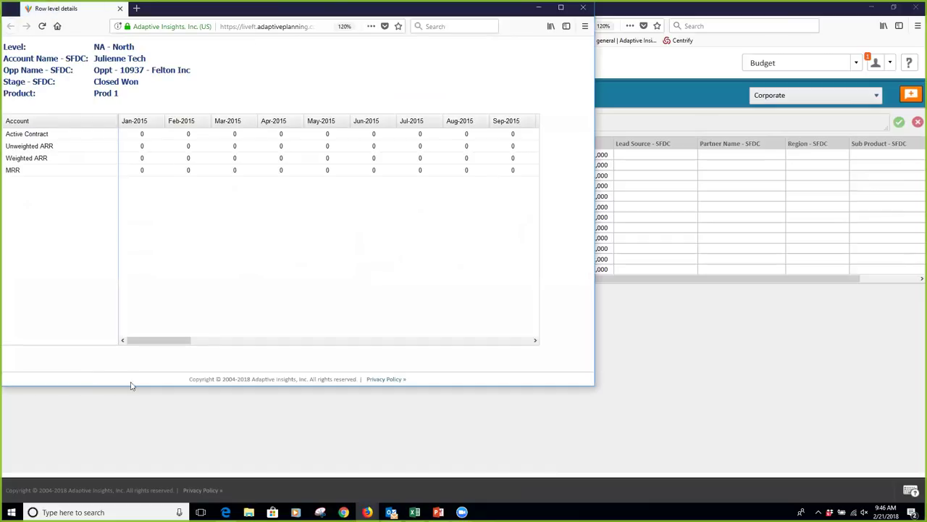
left_click_drag(159, 343, 386, 344)
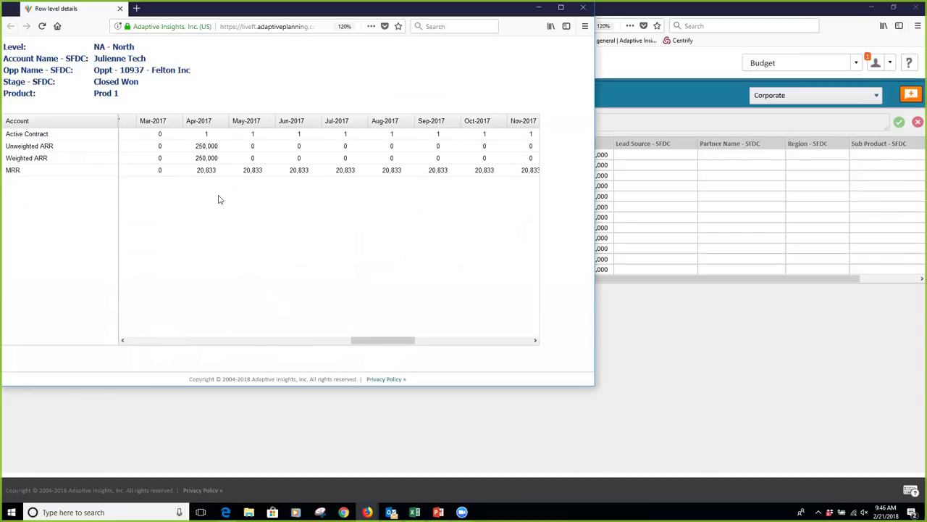
- Close the row details window and check the probabilities of the third and fourth pipeline opportunities
left_click(583, 8)
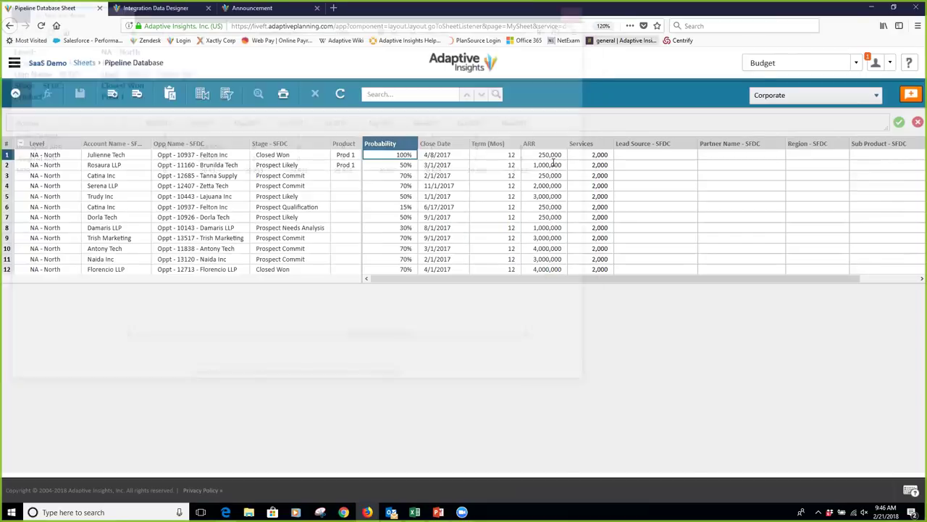
left_click(386, 174)
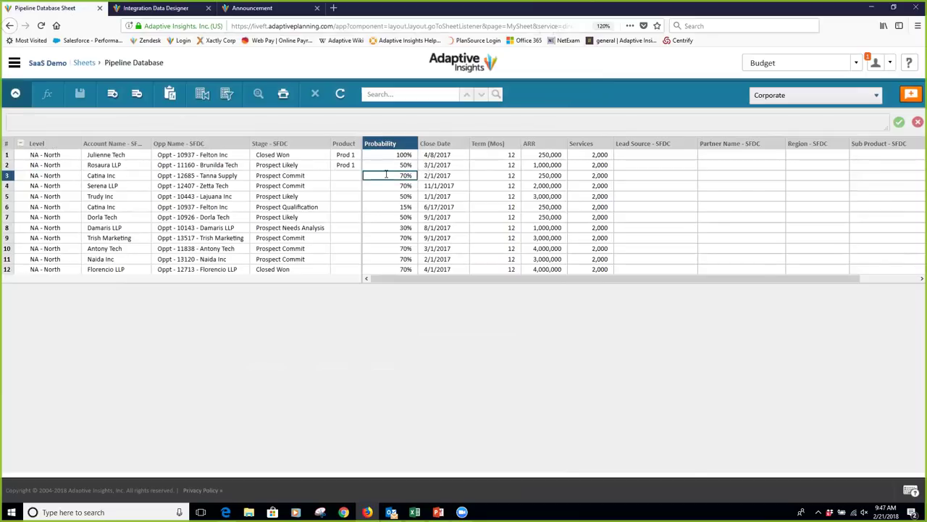
left_click(388, 186)
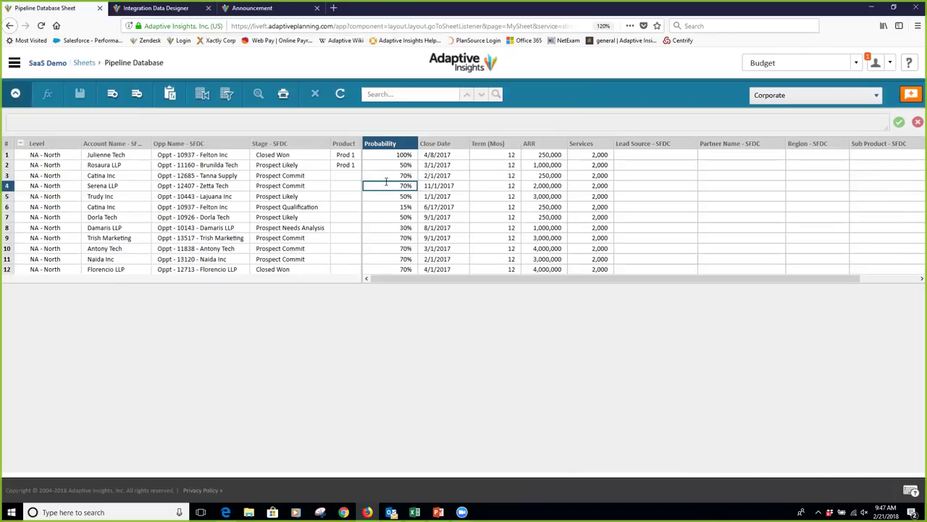
- Reopen the first pipeline row's details, view Apr-2017 to Dec-2017, and move the details window clear of the sheet rows
left_click(389, 154)
right_click(389, 154)
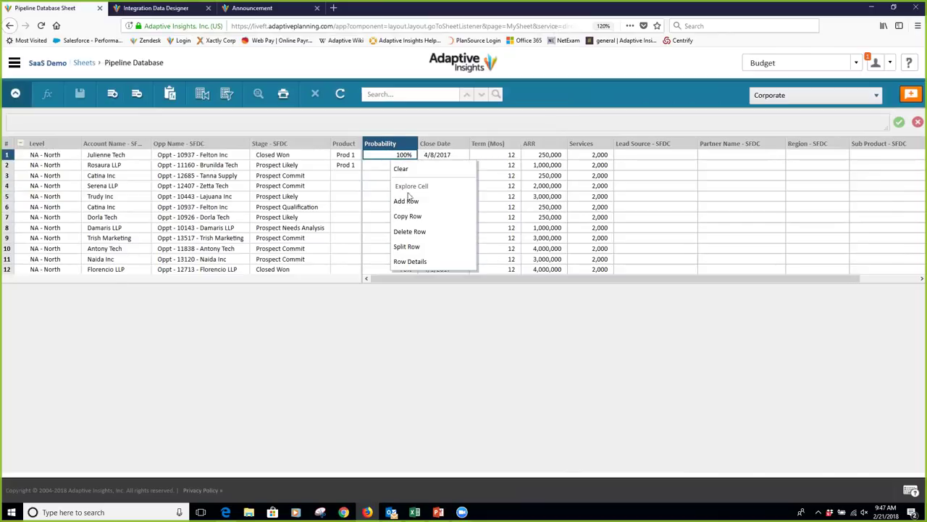
left_click(416, 262)
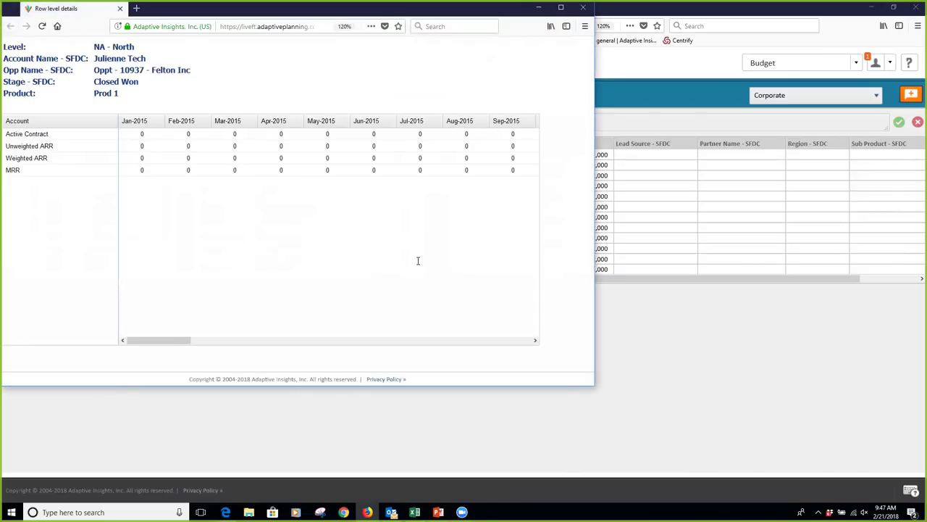
left_click_drag(166, 341, 399, 360)
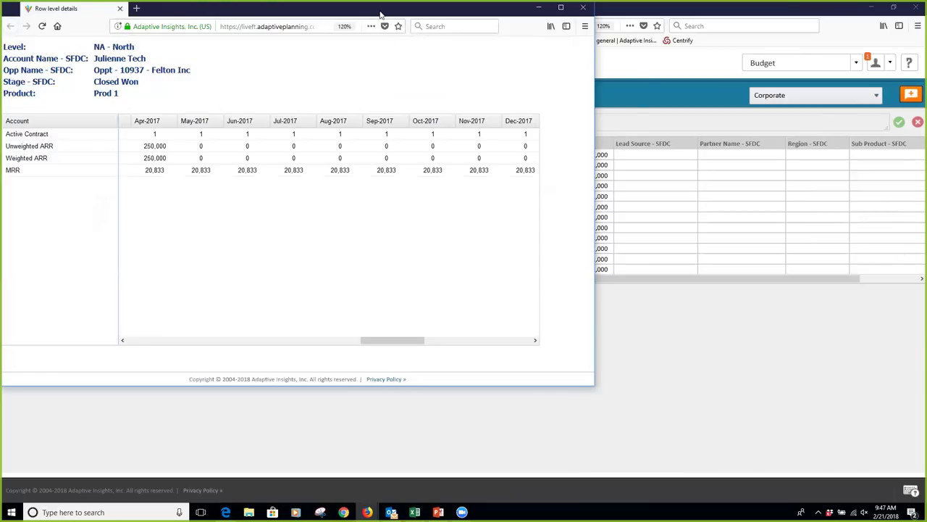
left_click_drag(380, 15, 425, 41)
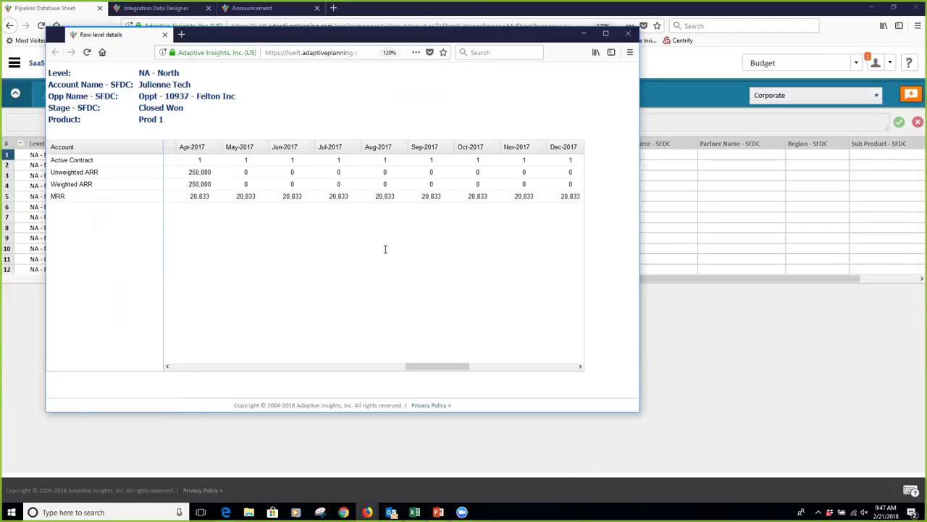
left_click_drag(384, 34, 320, 345)
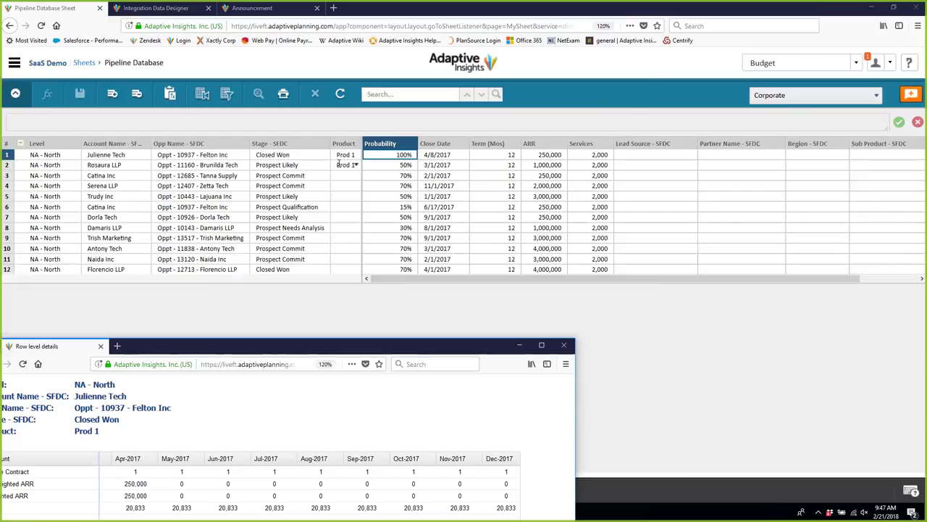
- Split the first pipeline row, bring its row details window back into view, and close that window
right_click(294, 155)
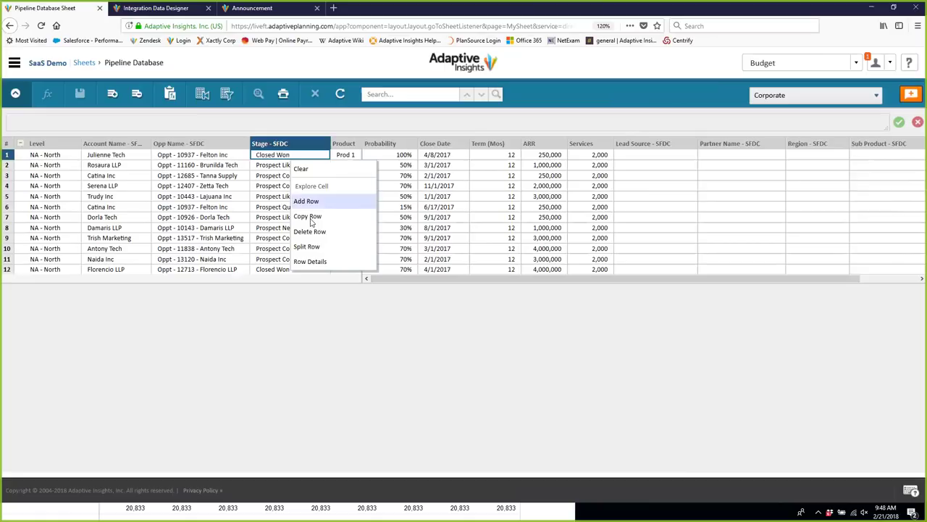
left_click(307, 247)
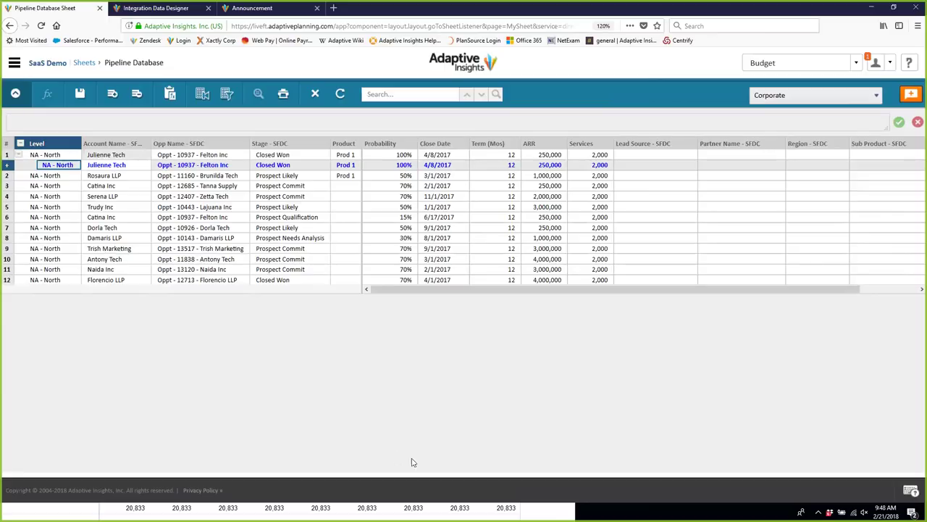
left_click(504, 506)
left_click(424, 325)
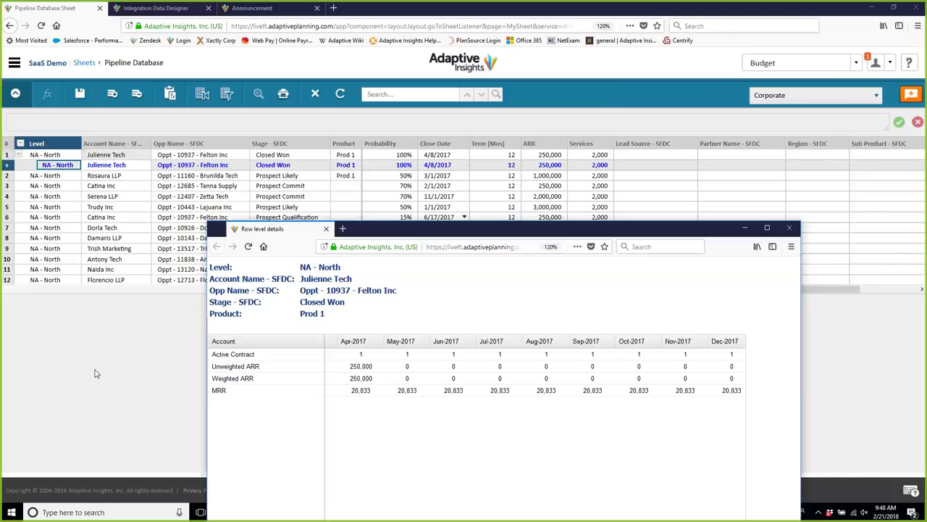
left_click(789, 228)
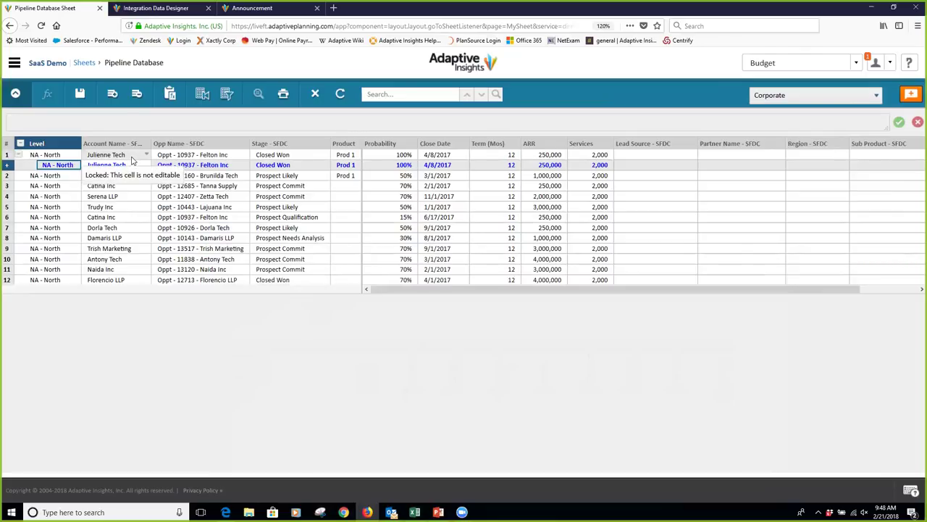
- Split the first pipeline row again to add a second child row beneath it
right_click(59, 157)
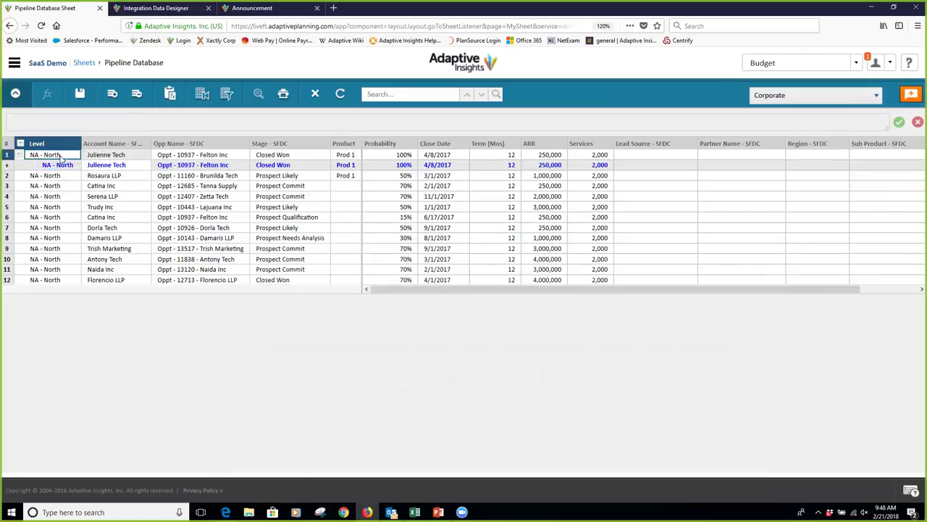
left_click(118, 331)
left_click(356, 167)
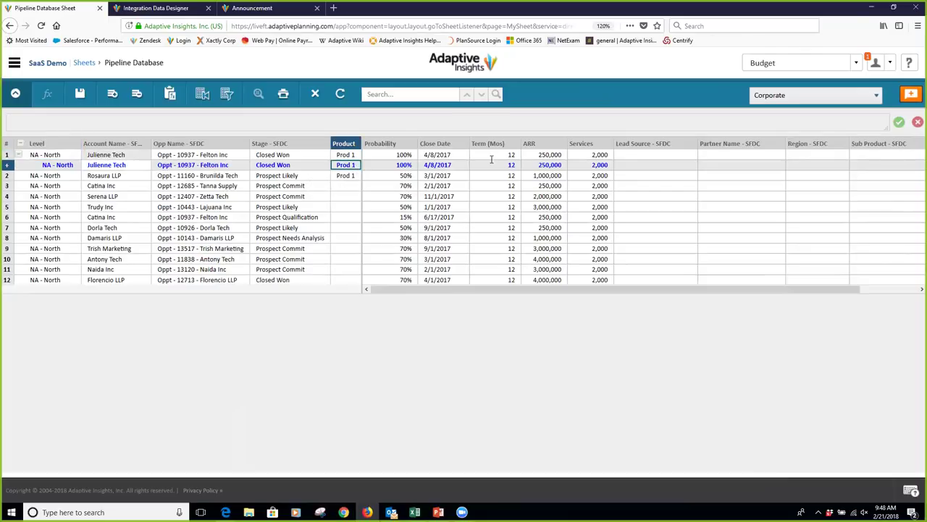
right_click(64, 155)
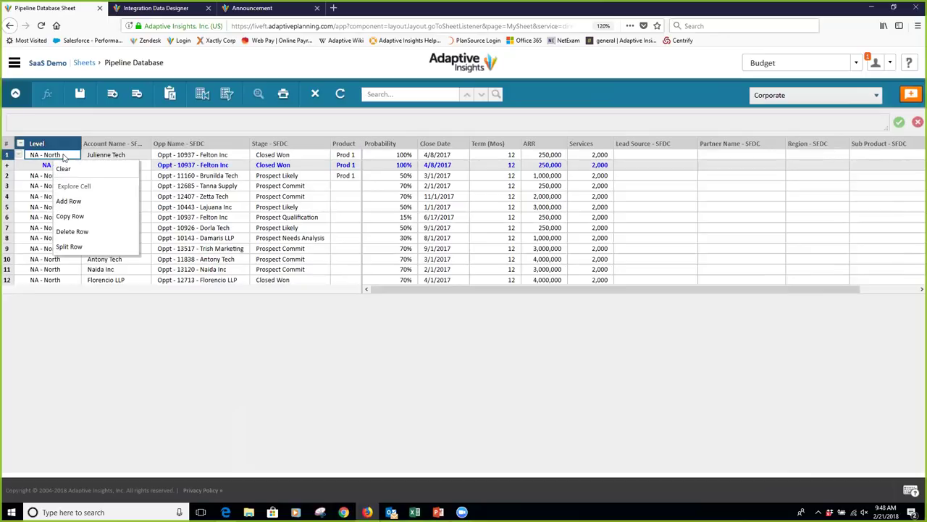
left_click(86, 246)
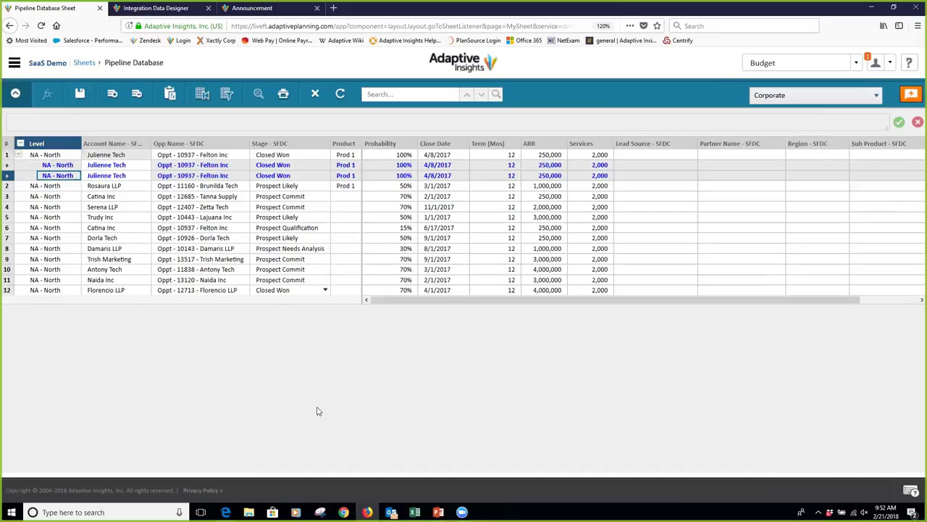
- Switch to the Standard Demo instance in the Integration Data Designer browser tab and open its Expenses sheet
left_click(15, 64)
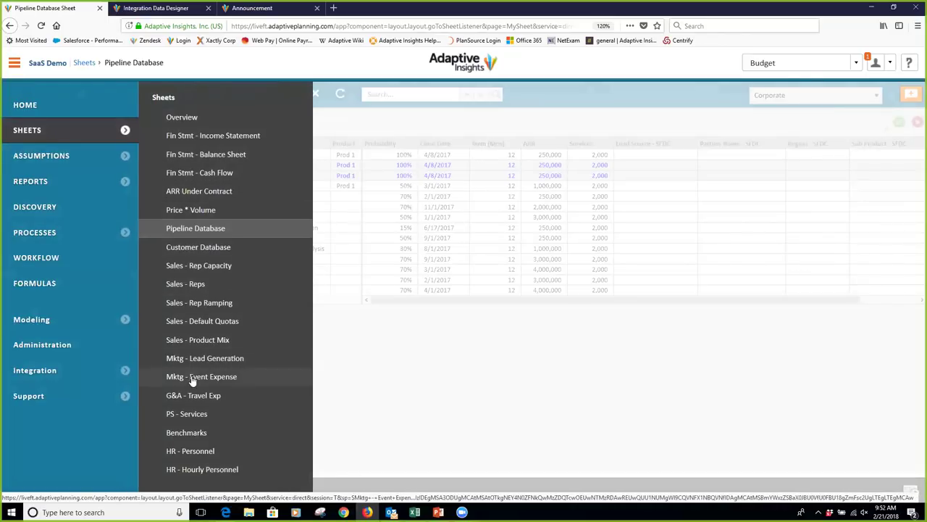
left_click(488, 439)
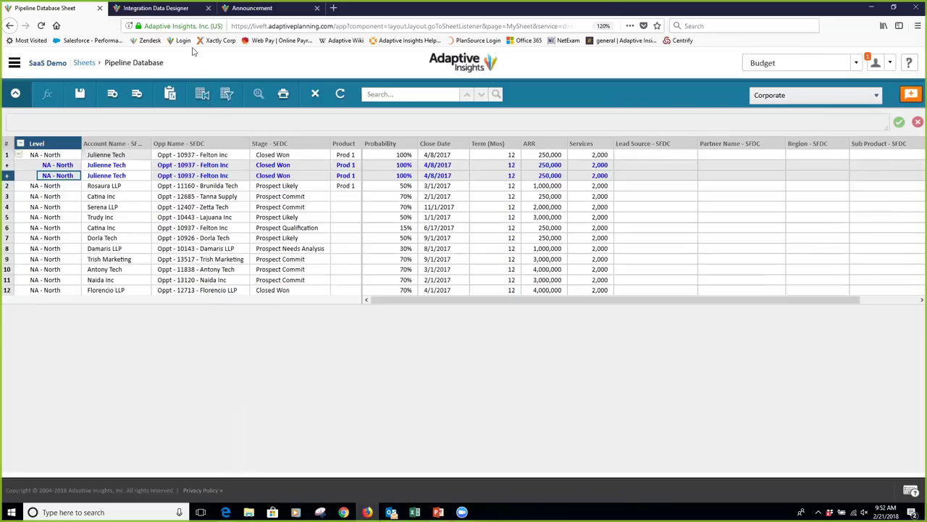
left_click(187, 10)
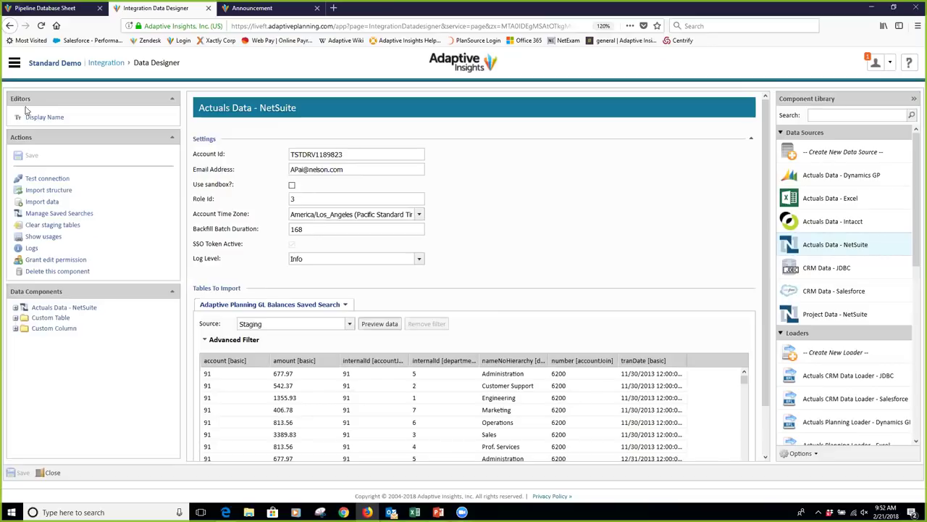
left_click(14, 64)
left_click(124, 129)
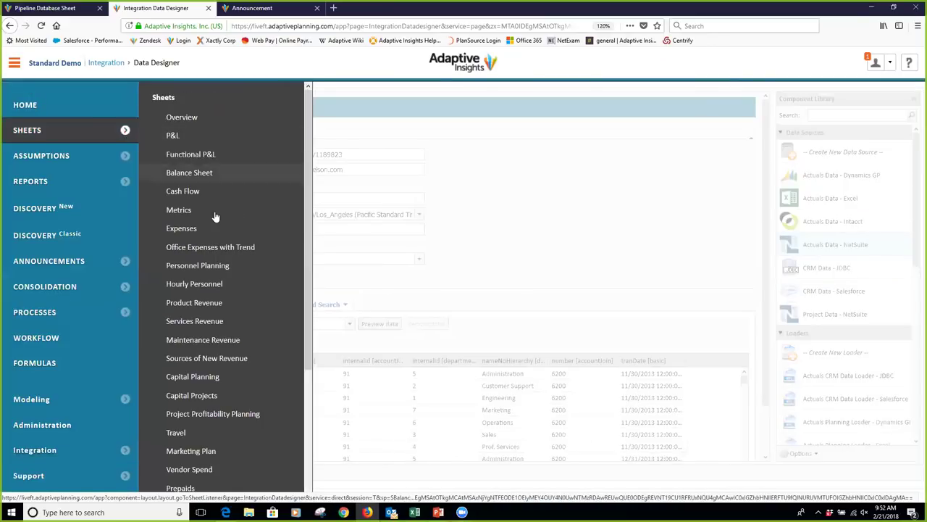
left_click(181, 229)
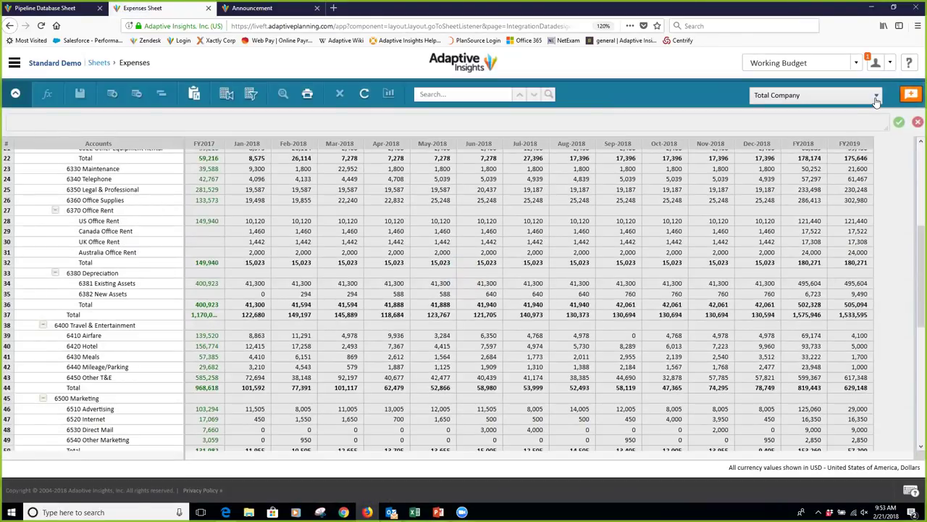
- Search the levels for "north" and set the Expenses sheet to the Sales - North level
left_click(876, 99)
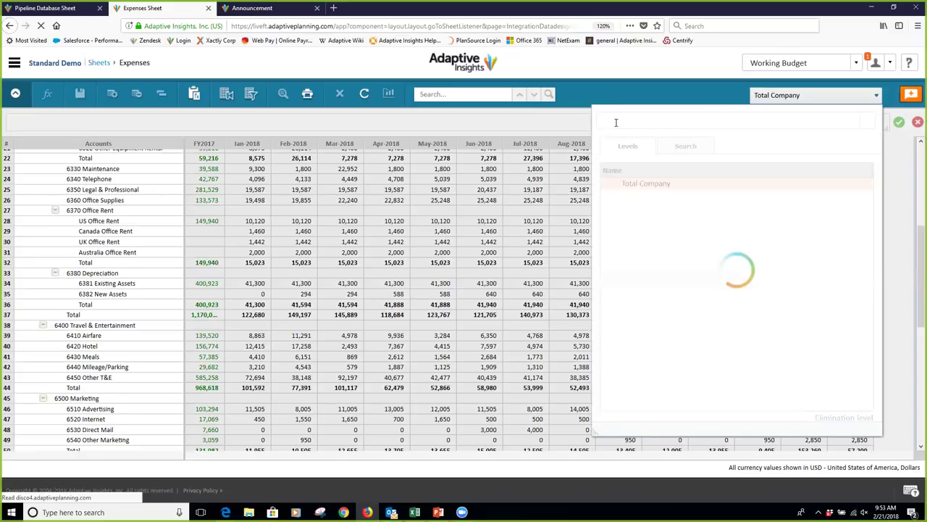
type("notyth")
key("BackSpace")
key("BackSpace")
key("BackSpace")
key("BackSpace")
key("BackSpace")
key("BackSpace")
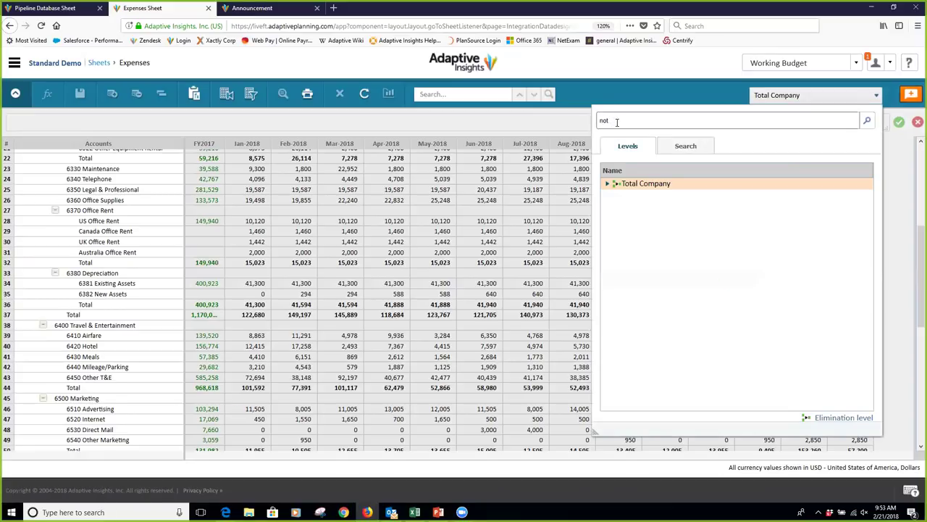
type("north")
key("Return")
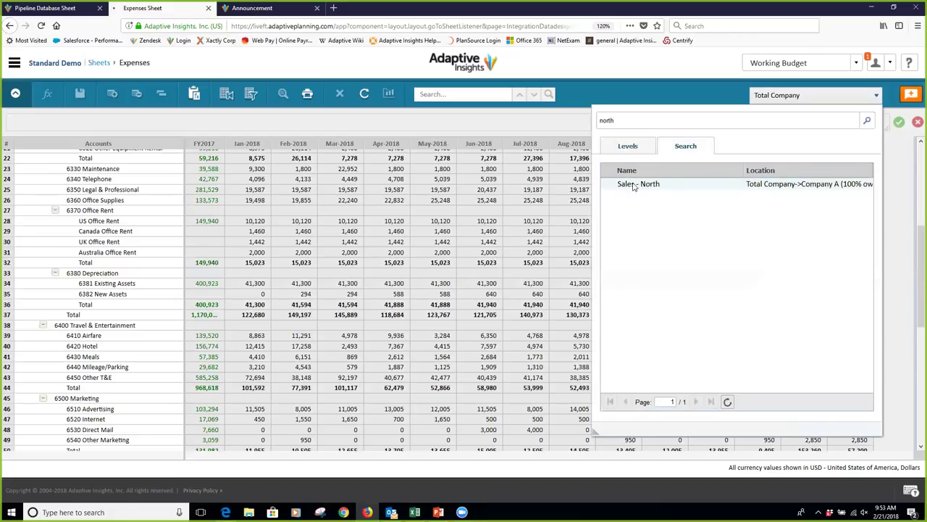
left_click(633, 187)
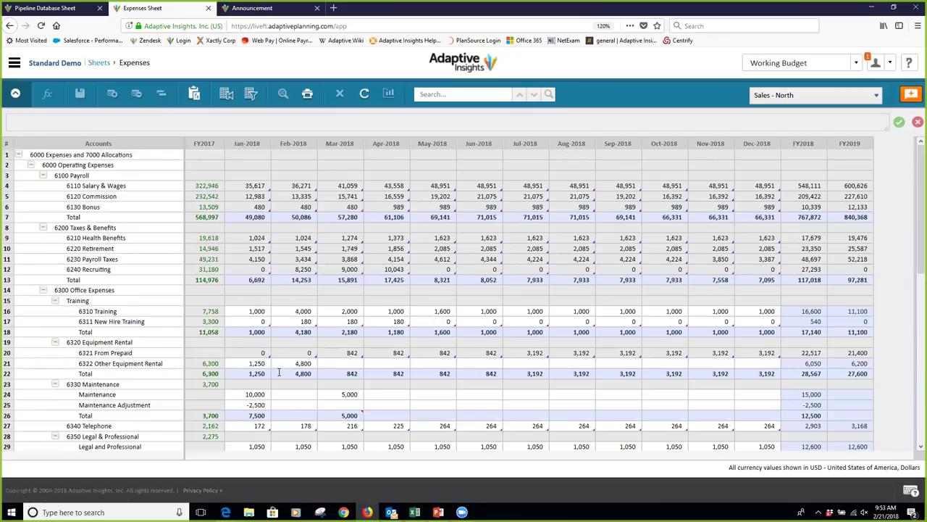
- Review the Sales - North expenses from payroll through allocations, plan targets and average expense per FTE metrics
scroll(264, 376, "down", 3)
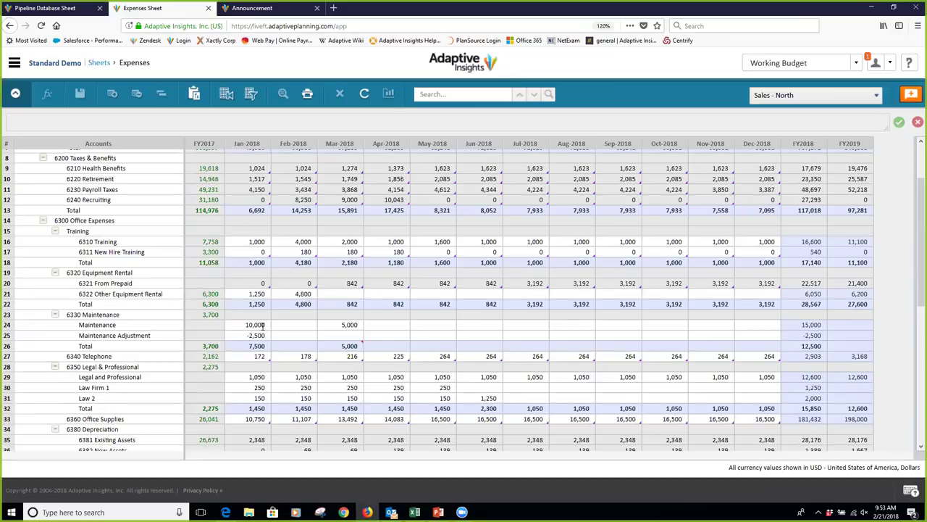
scroll(479, 331, "down", 3)
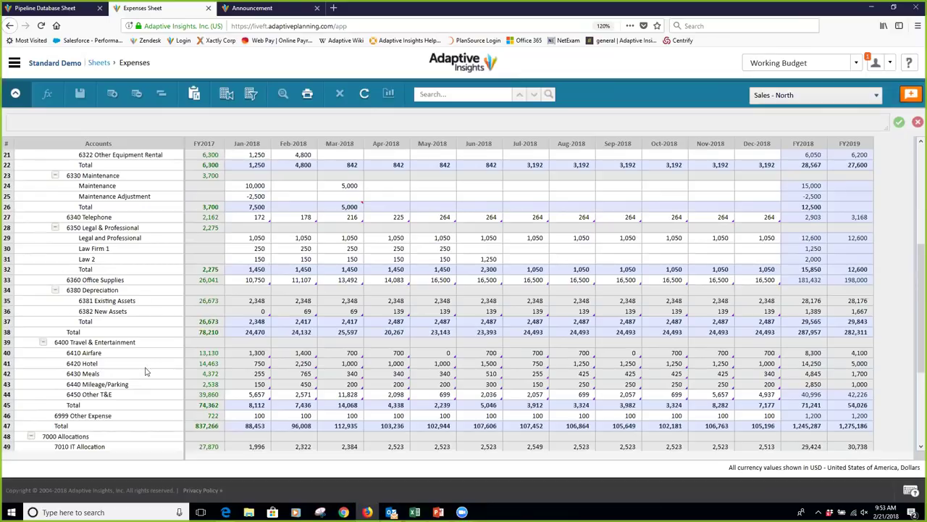
scroll(300, 411, "down", 3)
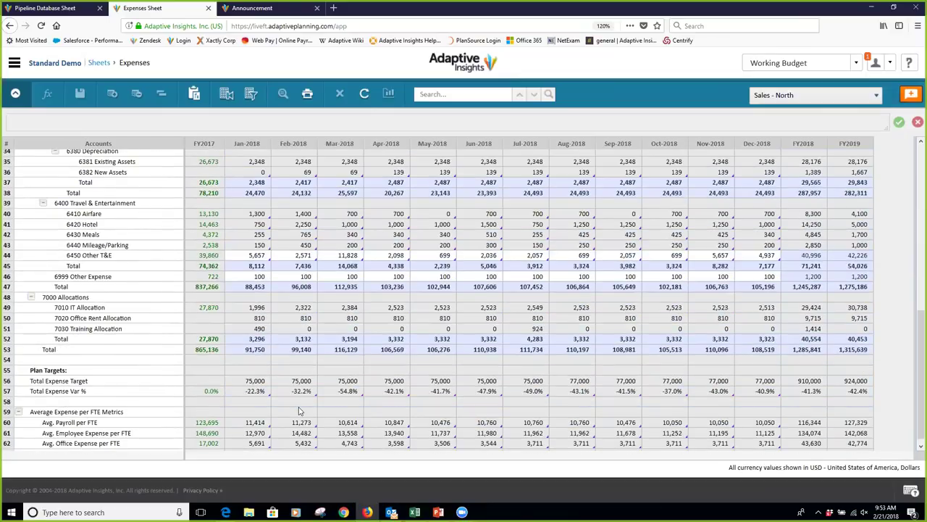
scroll(300, 410, "up", 3)
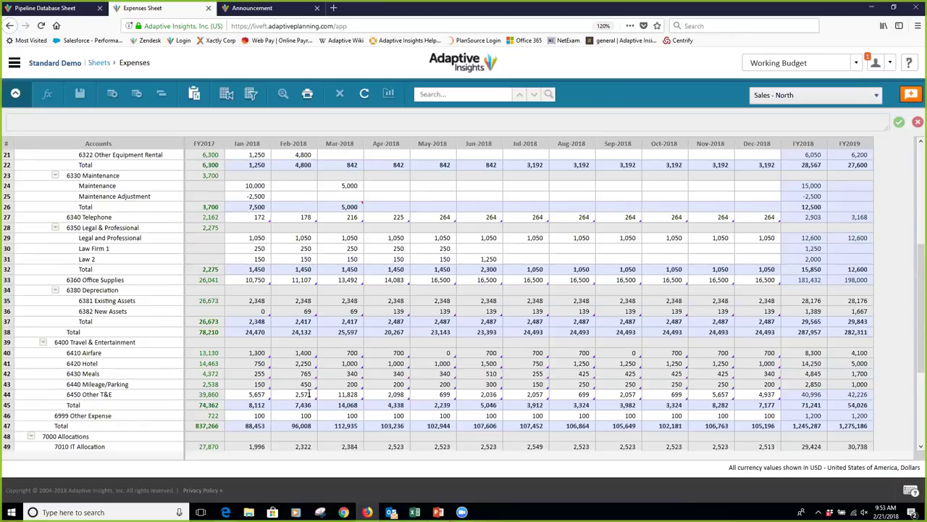
scroll(319, 384, "up", 5)
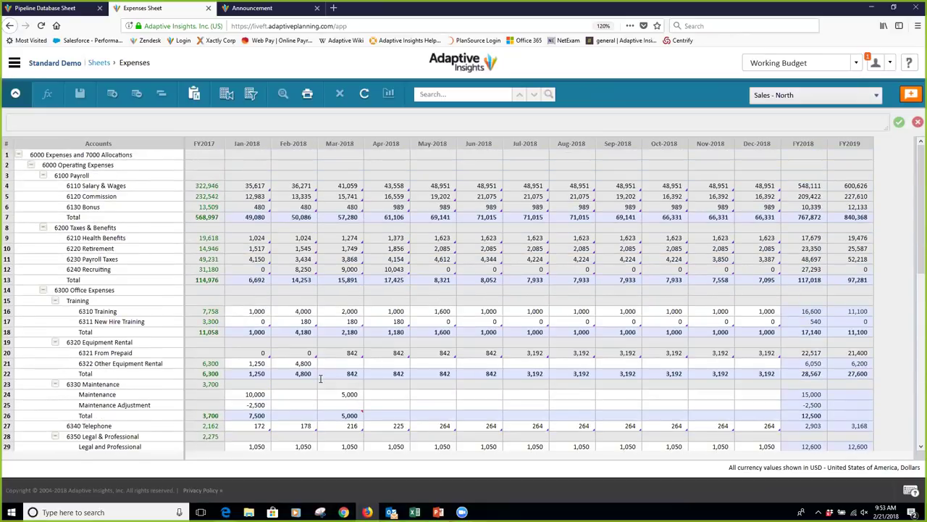
- View the Personnel - Company Wide assumptions and open the Personnel - Country Specific assumptions
left_click(15, 64)
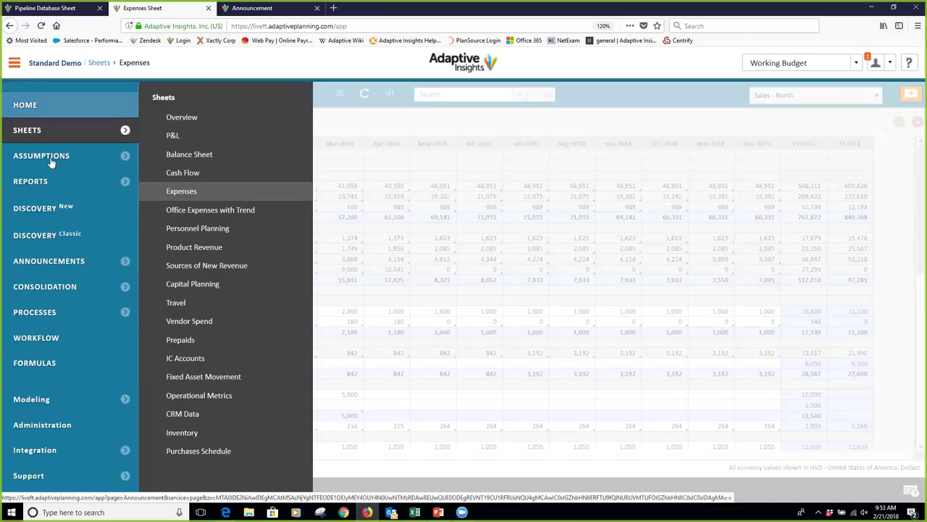
left_click(125, 157)
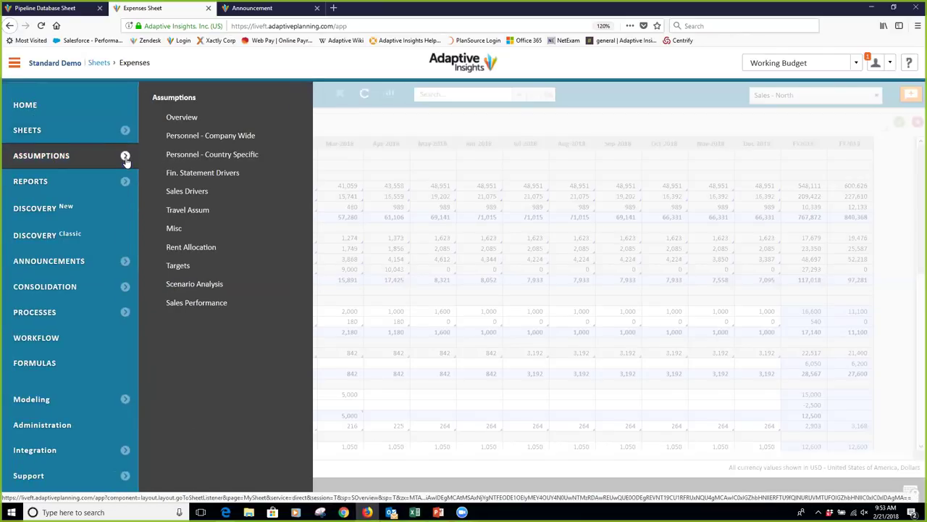
left_click(212, 141)
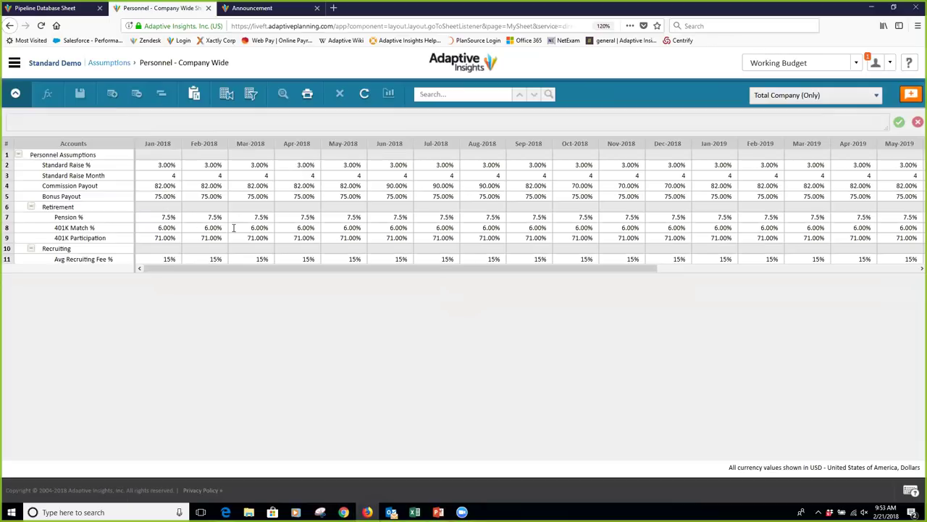
left_click(14, 63)
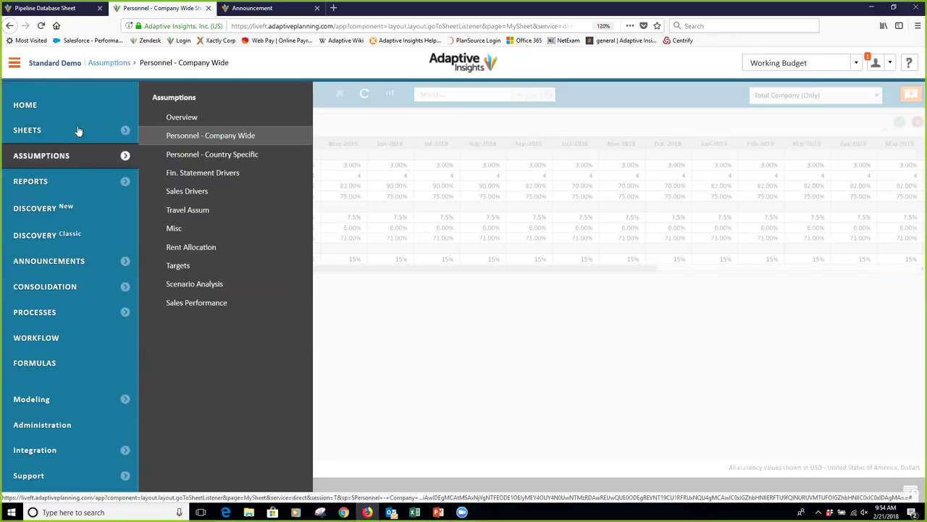
left_click(213, 156)
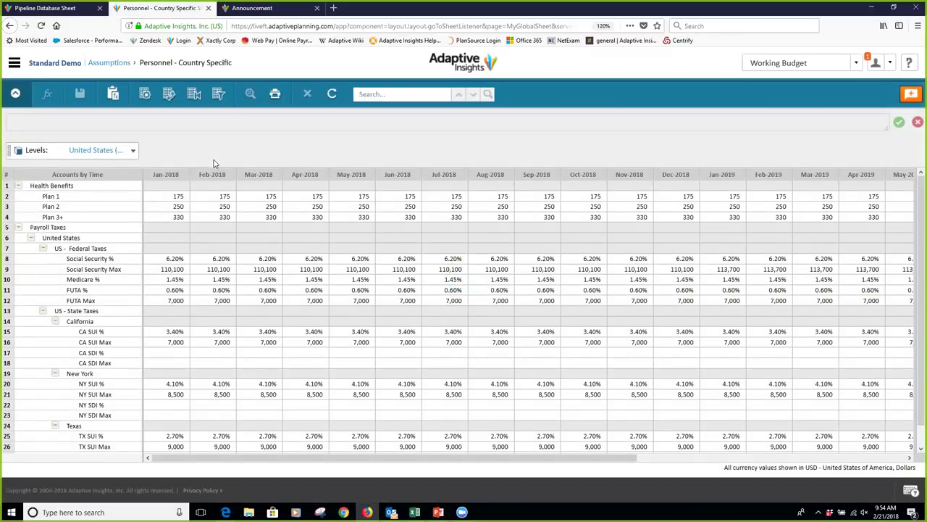
- Review the United States payroll tax assumptions, check the Fin. Statement Drivers, and return to the Personnel - Country Specific assumptions
scroll(99, 337, "down", 1)
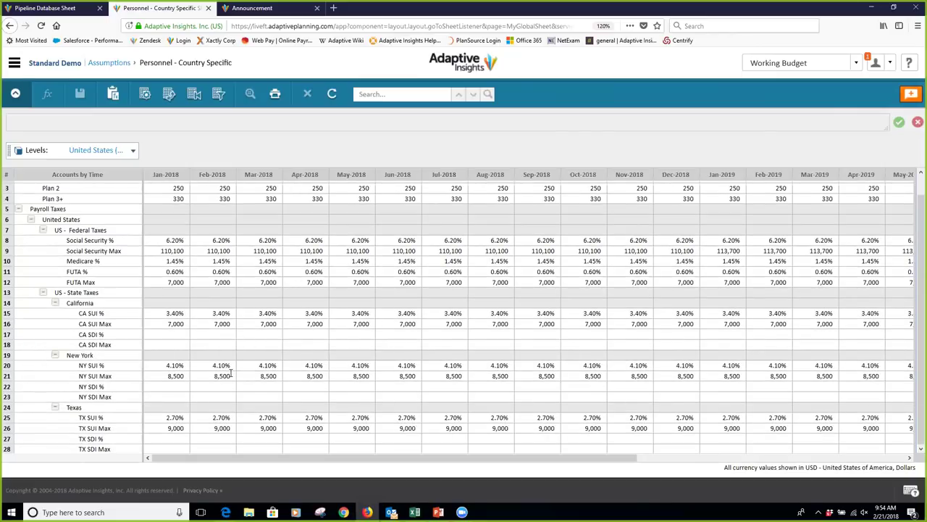
scroll(283, 433, "up", 1)
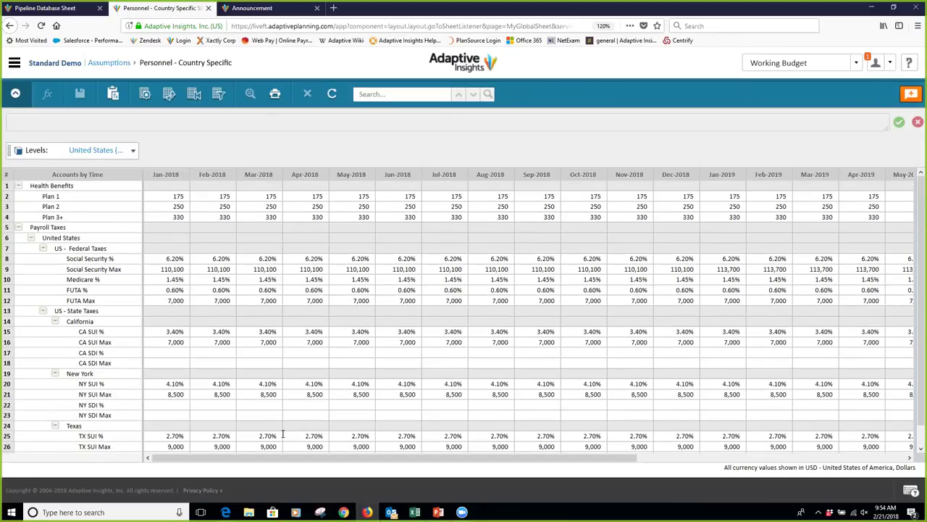
left_click(14, 63)
left_click(215, 178)
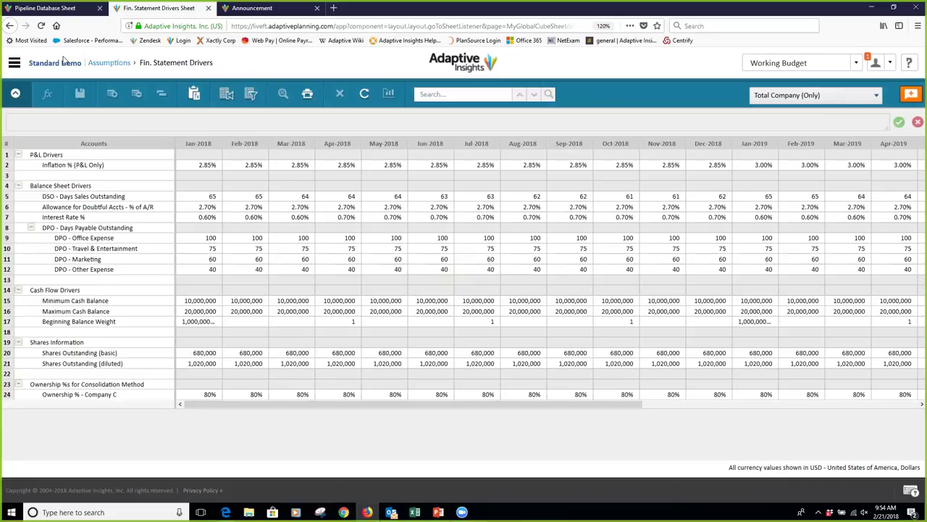
left_click(16, 64)
left_click(200, 154)
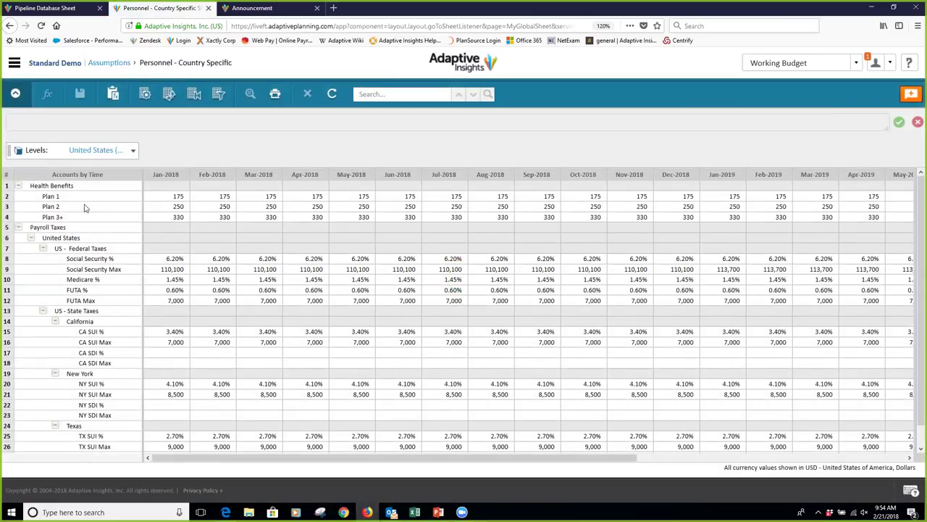
- Open the Personnel Planning sheet and show its columns from job title and tax residence onward
mouse_move(86, 219)
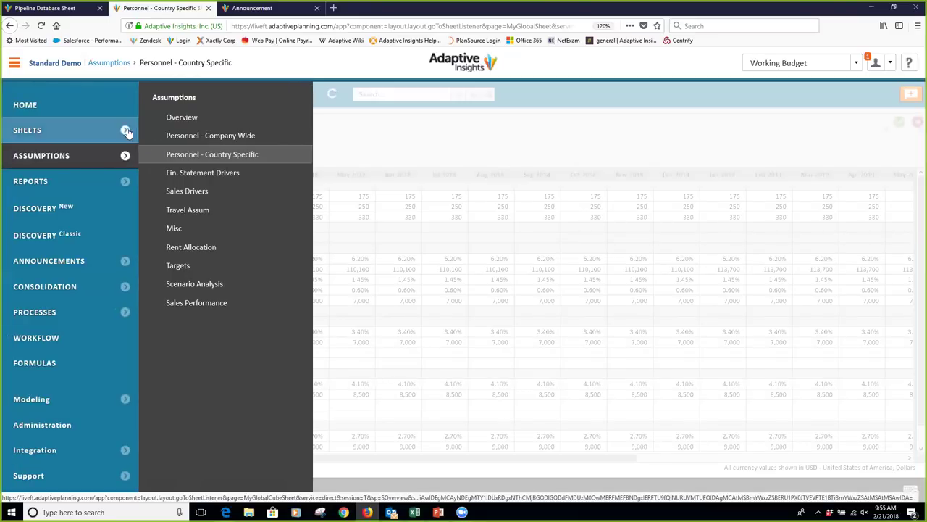
left_click(124, 130)
left_click(197, 231)
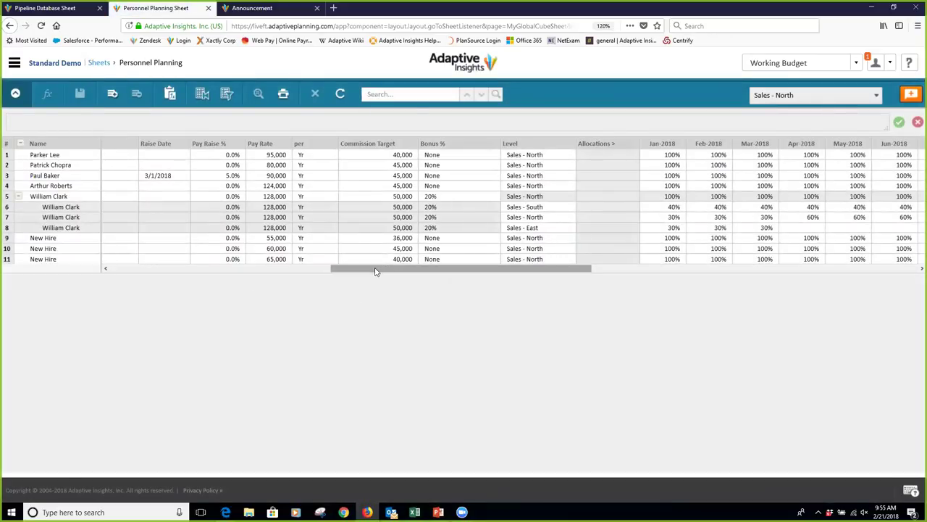
left_click_drag(376, 270, 148, 288)
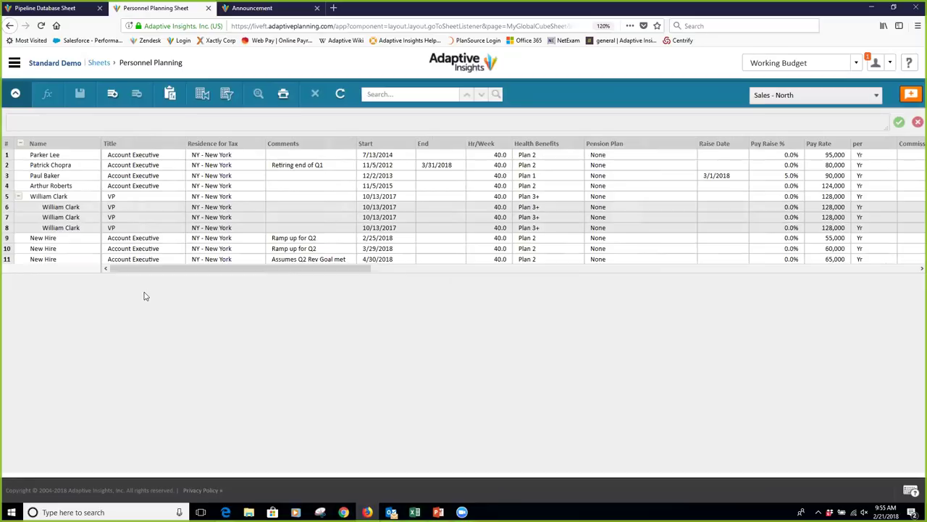
- Look through the available levels and the Residence for Tax options of the second New Hire row without changing either
left_click(876, 95)
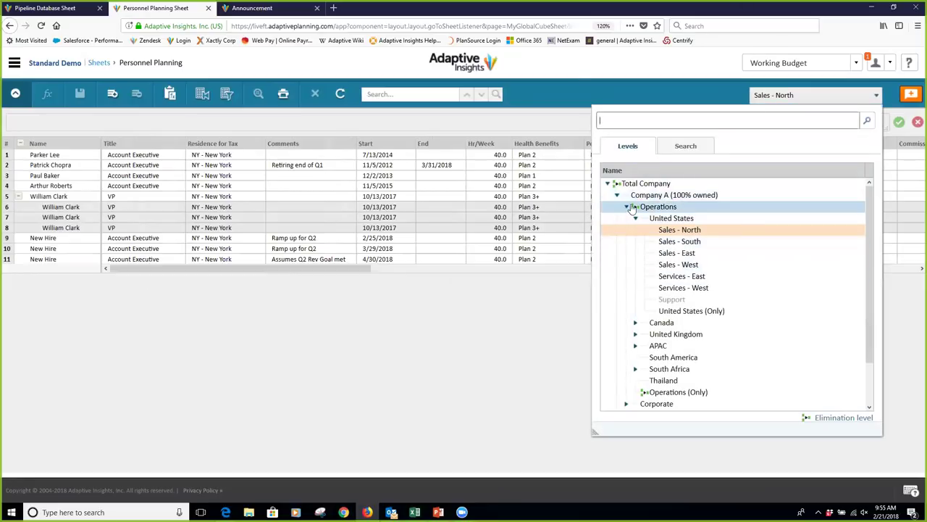
scroll(615, 370, "down", 2)
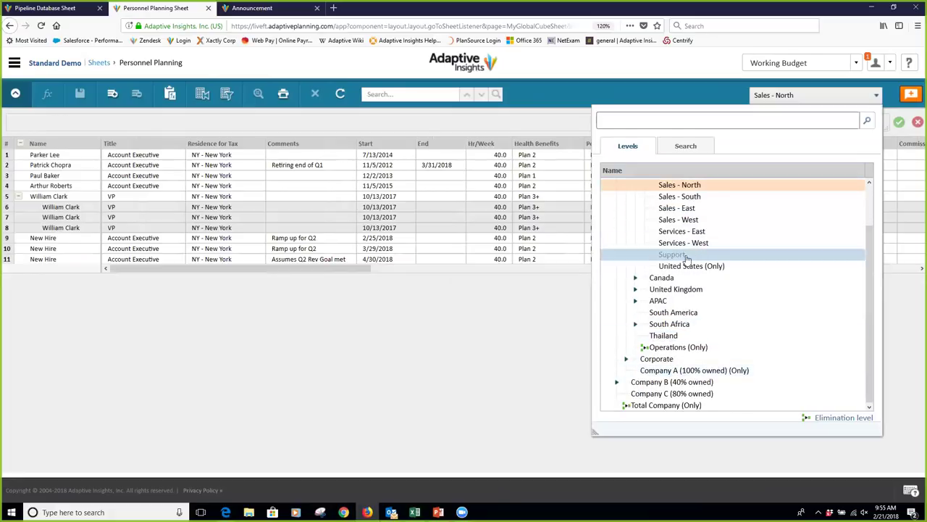
scroll(681, 232, "up", 2)
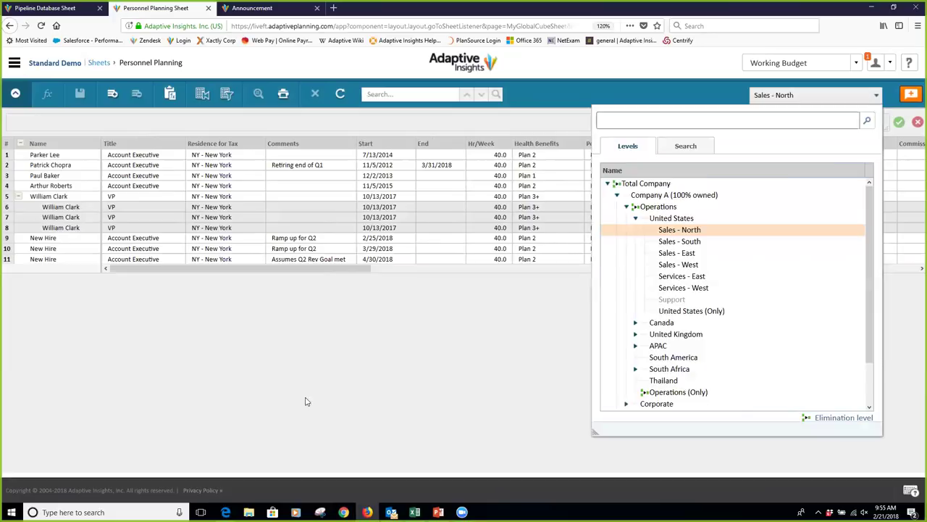
left_click(225, 364)
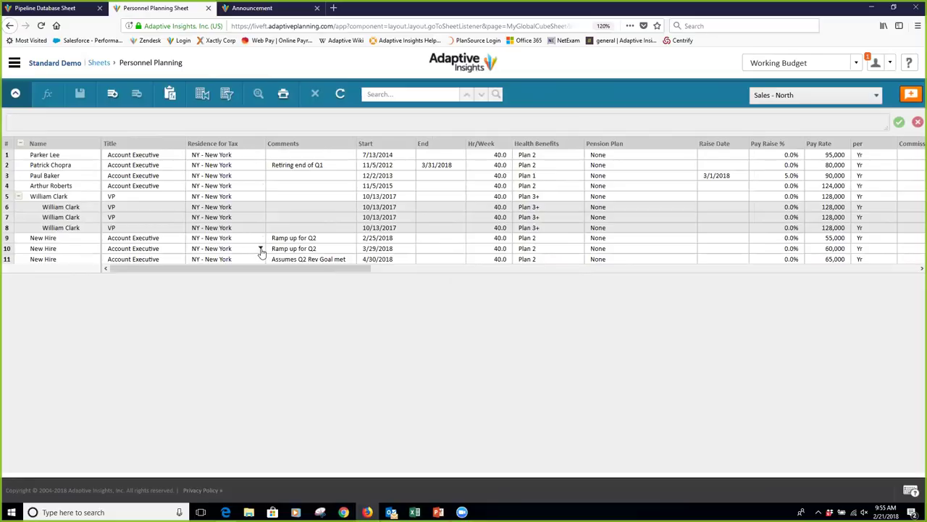
left_click(260, 249)
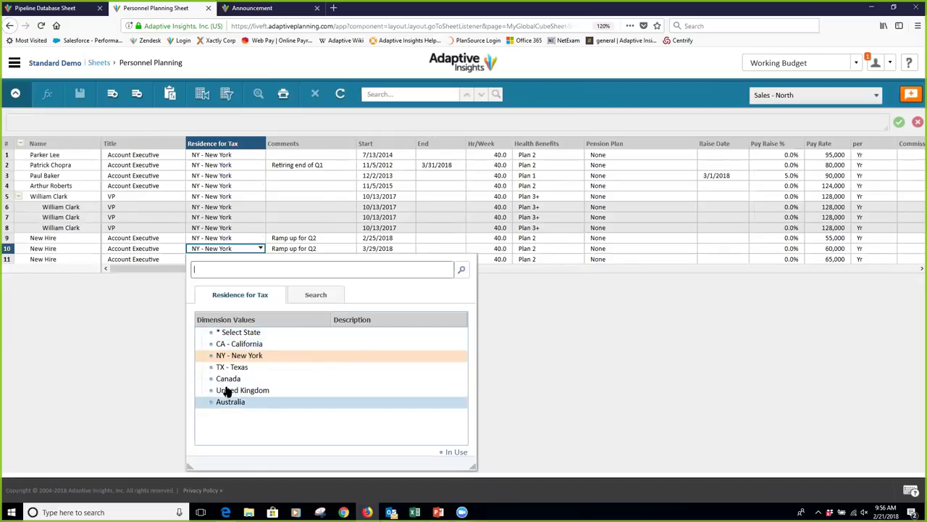
left_click(131, 375)
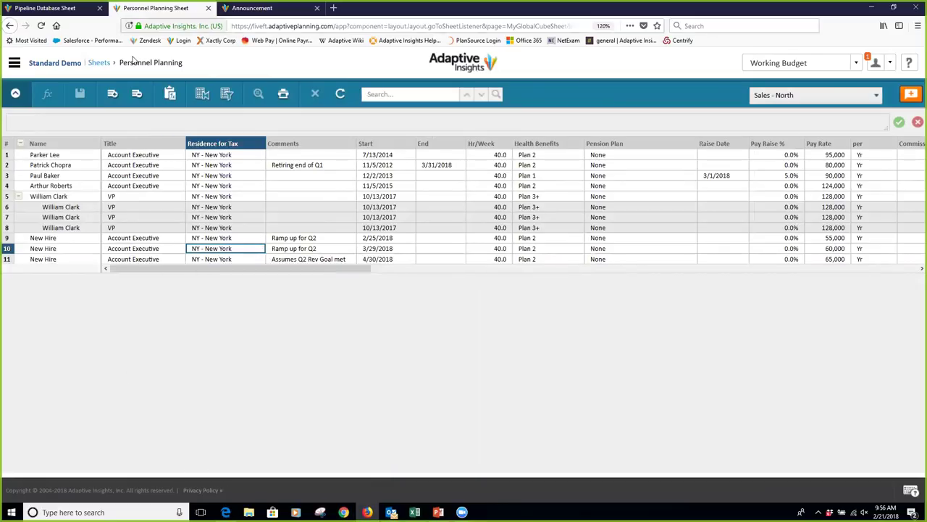
- Add a row to the Personnel Planning sheet and name it "new hire"
left_click(112, 93)
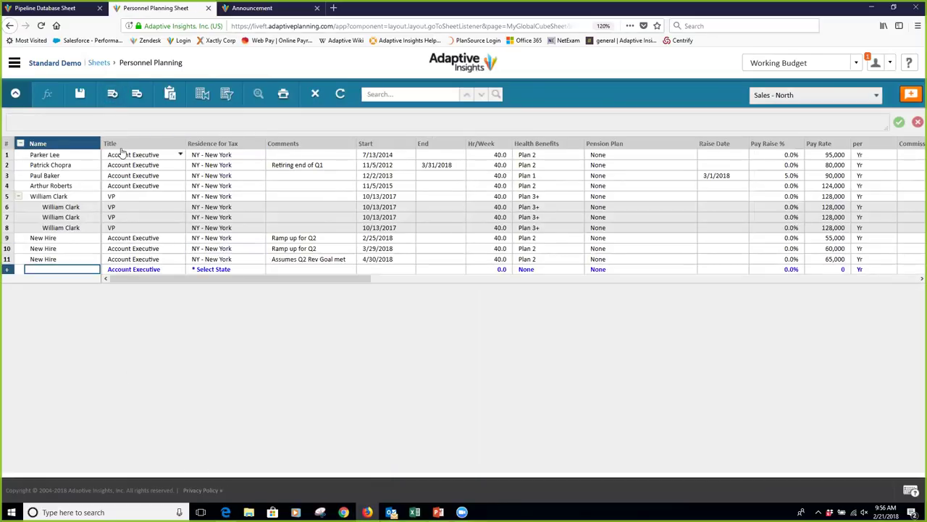
type("new hire")
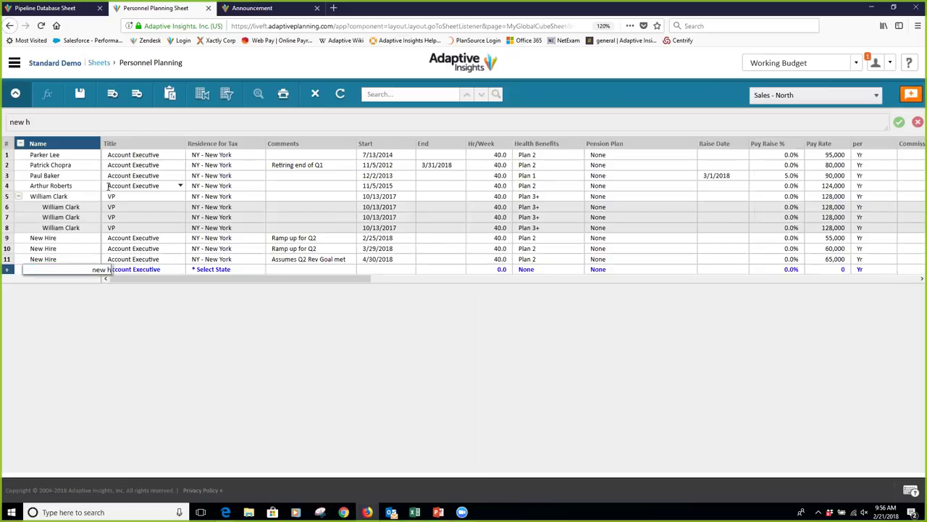
left_click(77, 240)
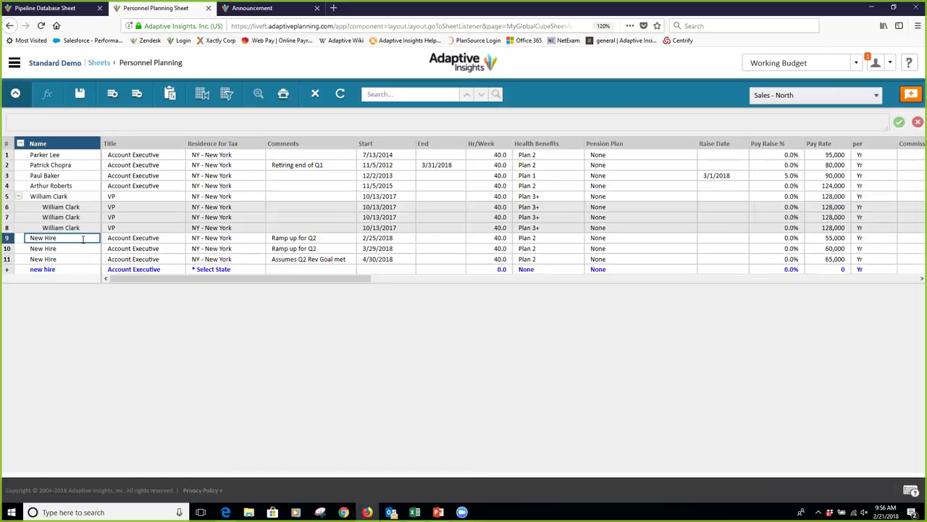
- Copy the New Hire row starting 2/25/2018, and copy the resulting row once more
right_click(83, 239)
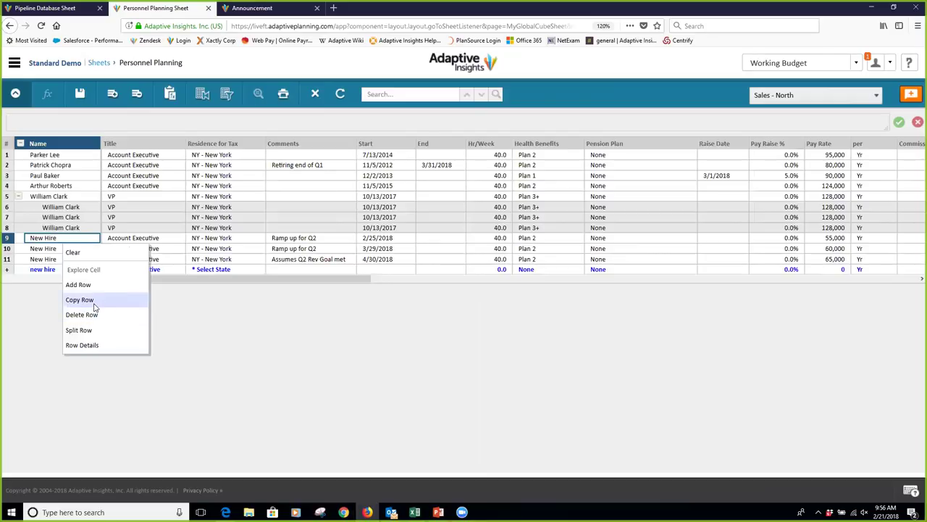
left_click(94, 300)
right_click(90, 279)
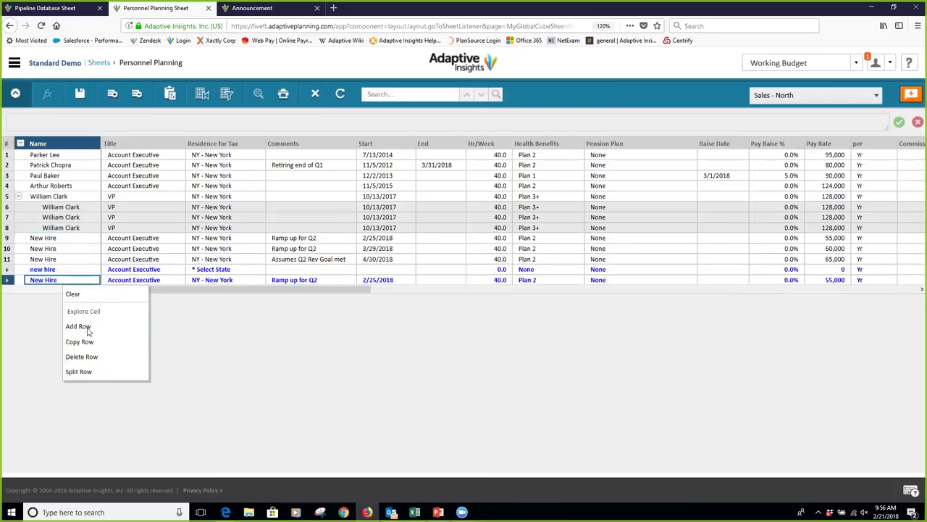
left_click(92, 342)
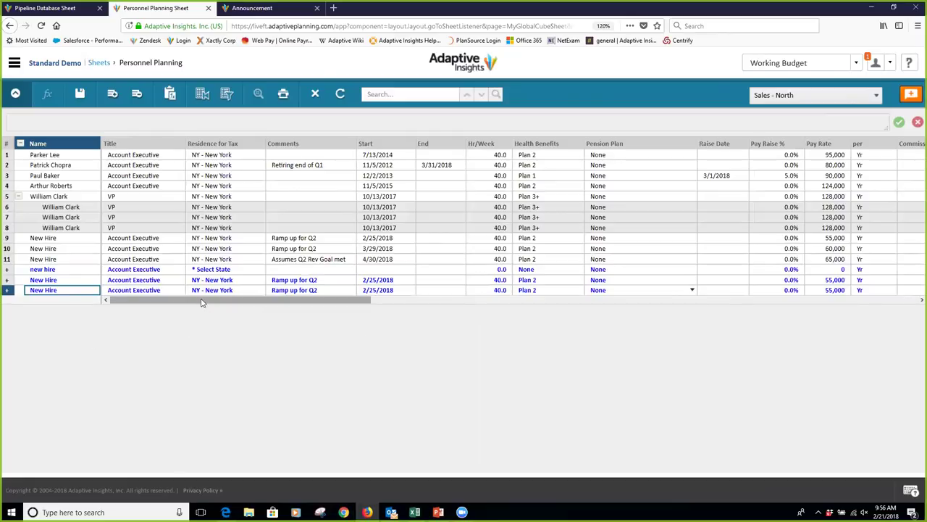
- Examine the Health Benefits options, pay rates, commission targets, bonuses and monthly allocation percentages of the Sales - North personnel
left_click(578, 167)
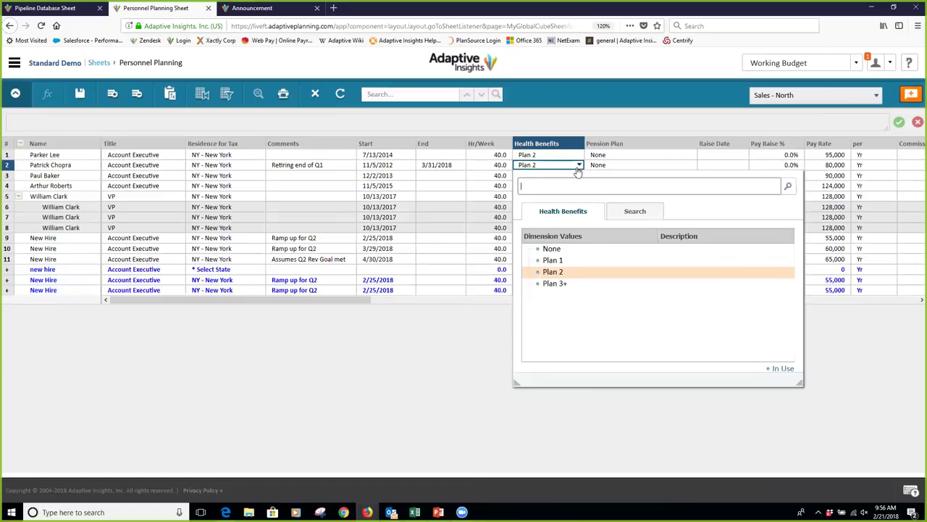
left_click(341, 403)
left_click_drag(360, 302, 650, 314)
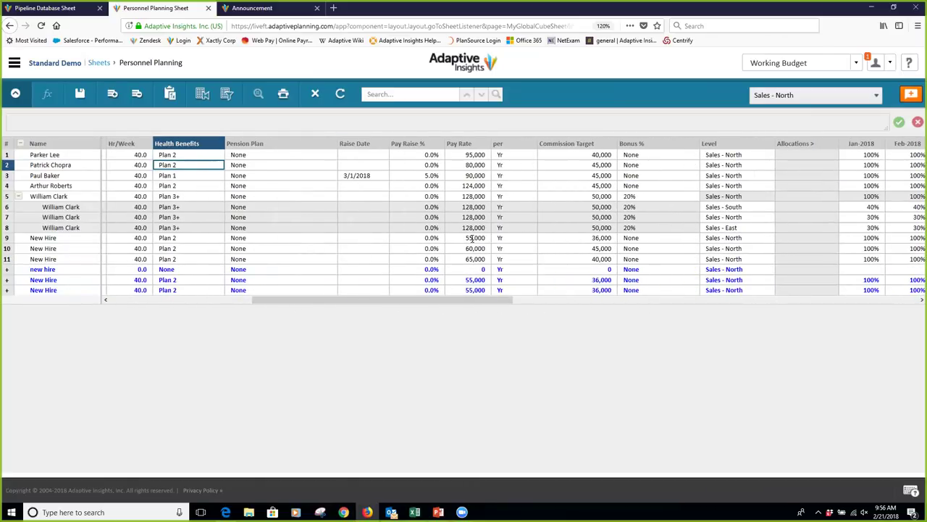
left_click_drag(483, 304, 623, 320)
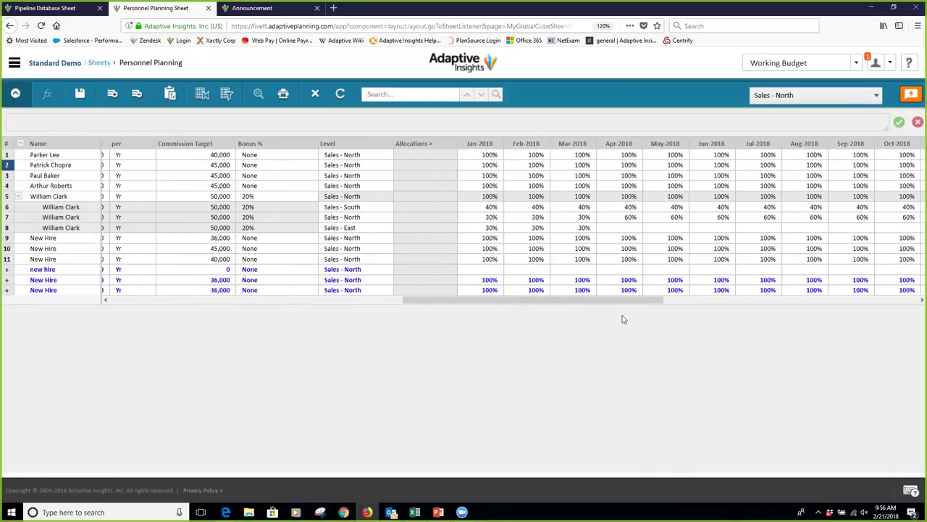
left_click_drag(490, 300, 341, 316)
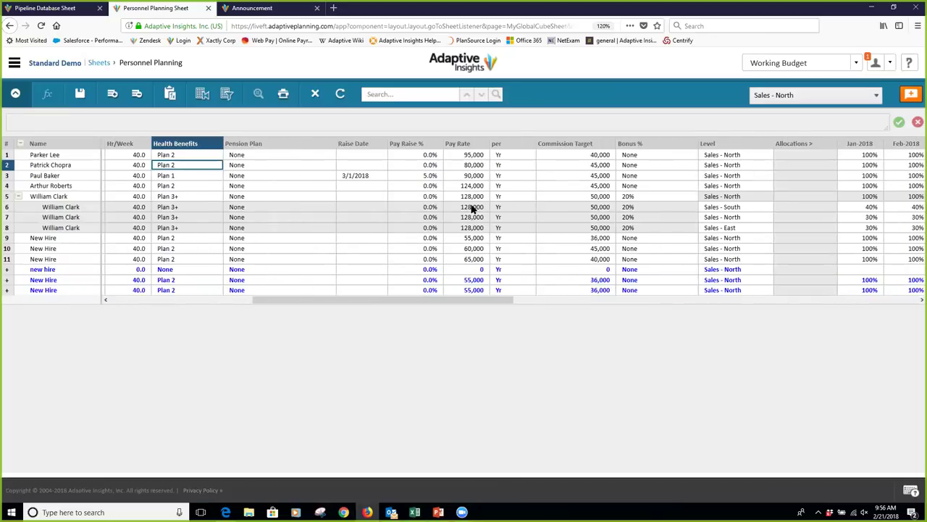
left_click_drag(471, 301, 732, 308)
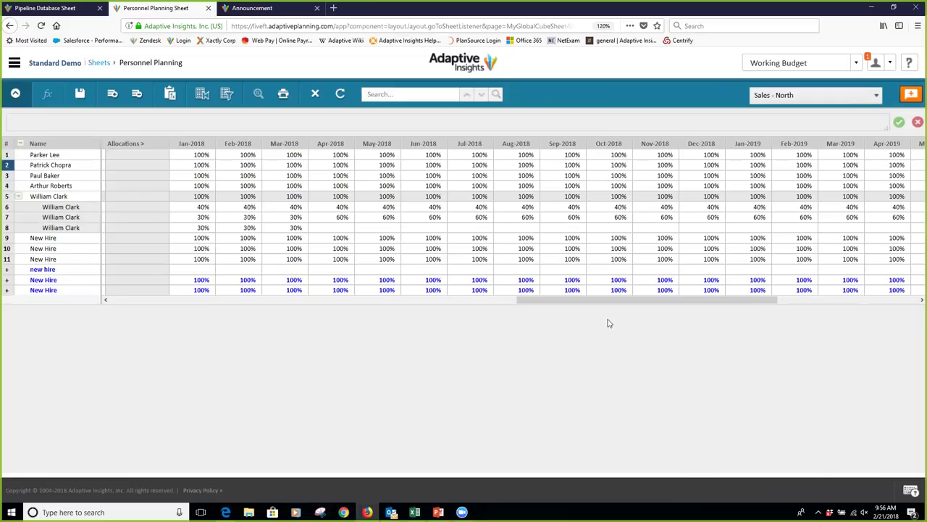
left_click_drag(555, 304, 403, 311)
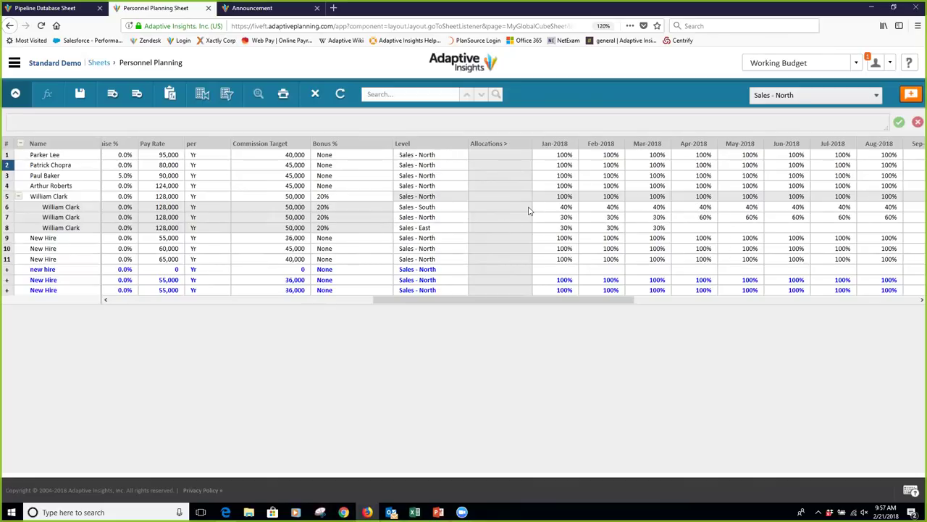
- Open the row details of the VP's Sales - South split row and show the months from January 2018
mouse_move(529, 210)
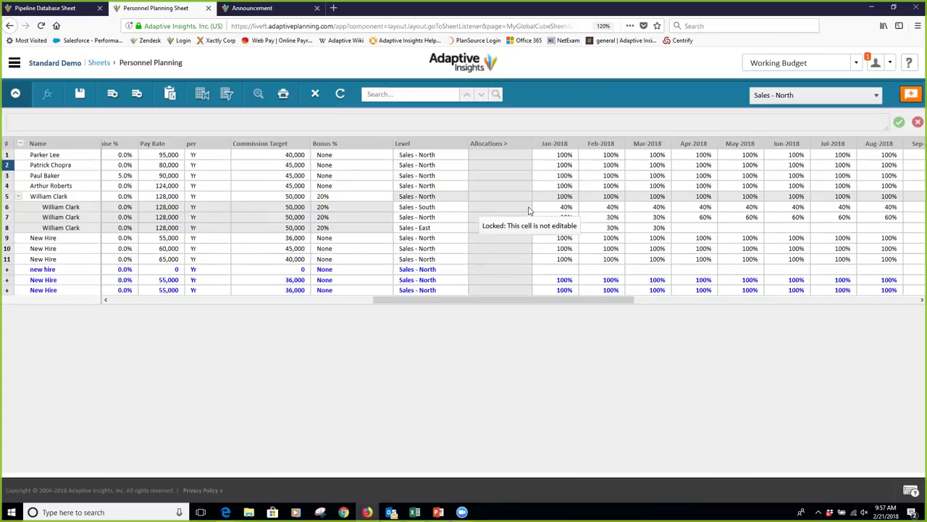
right_click(543, 206)
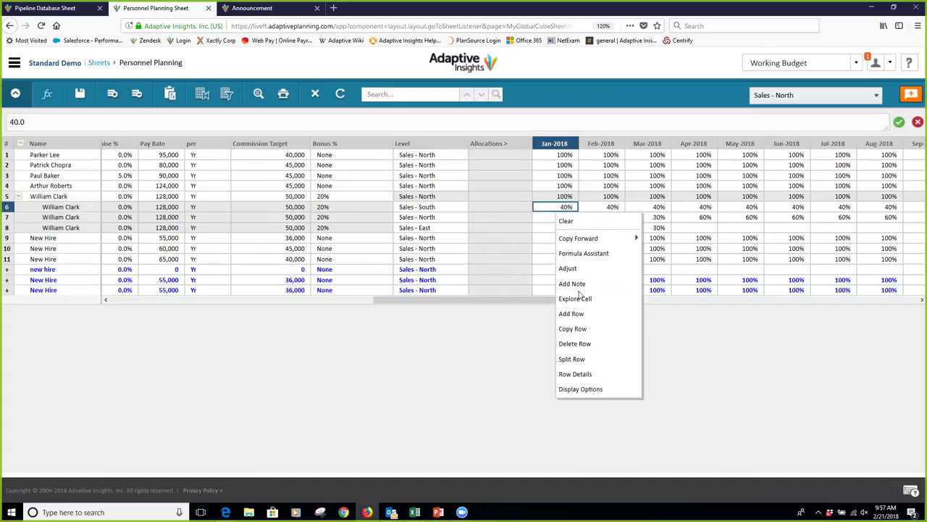
left_click(573, 376)
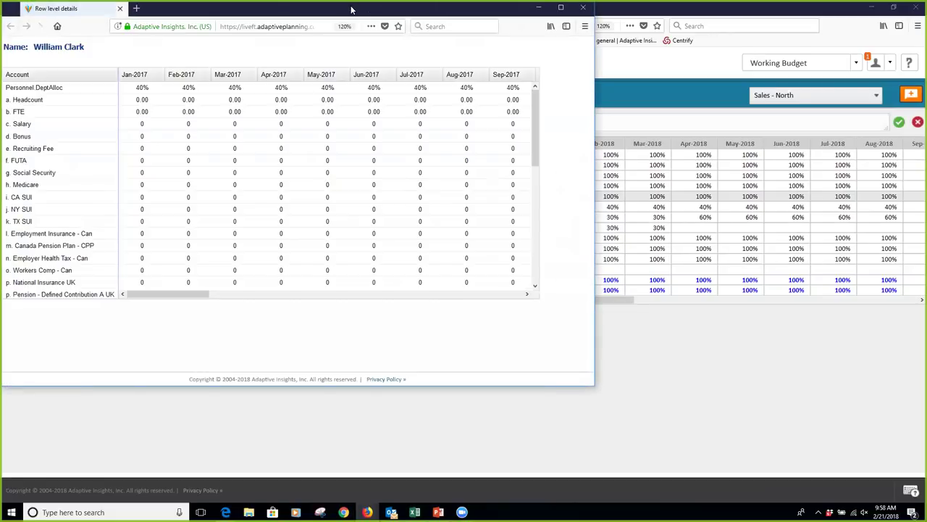
left_click_drag(352, 9, 458, 51)
left_click_drag(284, 337, 414, 339)
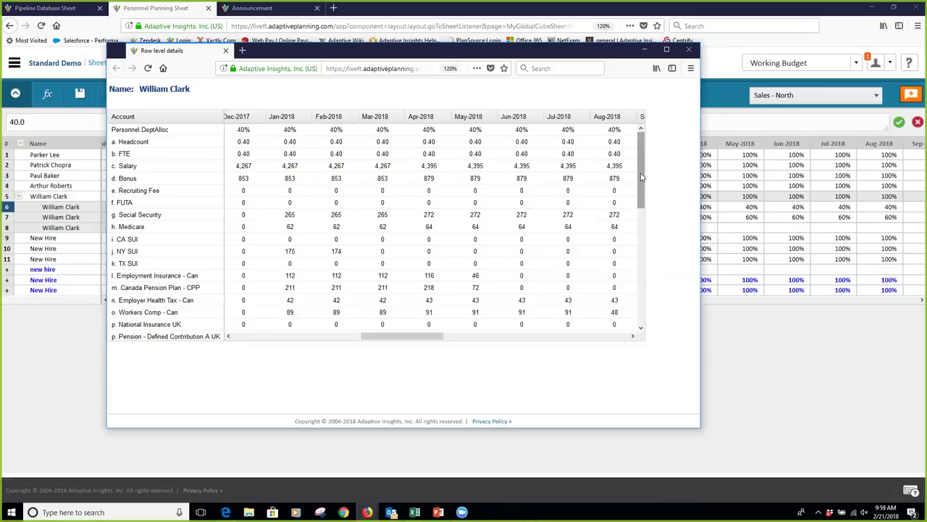
- Review the row's calculated salary, tax, benefit and total payroll accounts down to Pay Rate, and close the row details
scroll(642, 180, "down", 1)
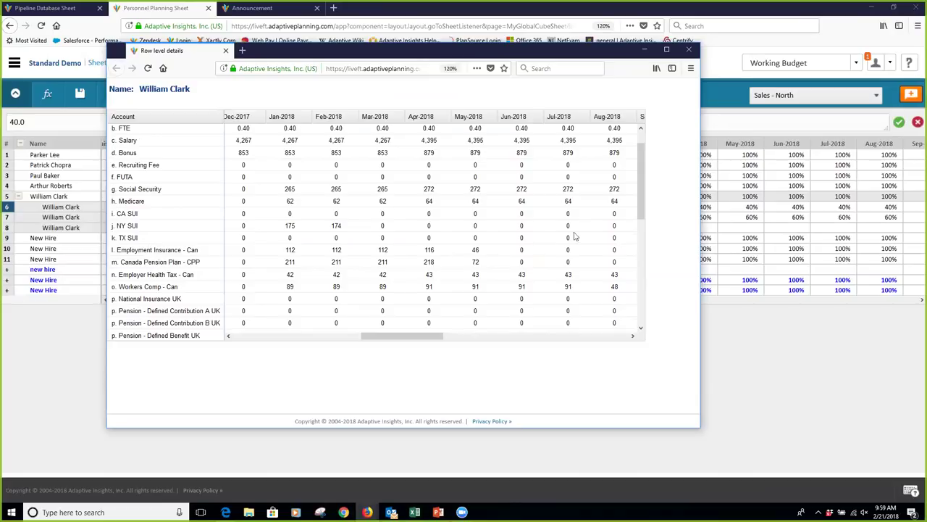
left_click_drag(644, 206, 652, 323)
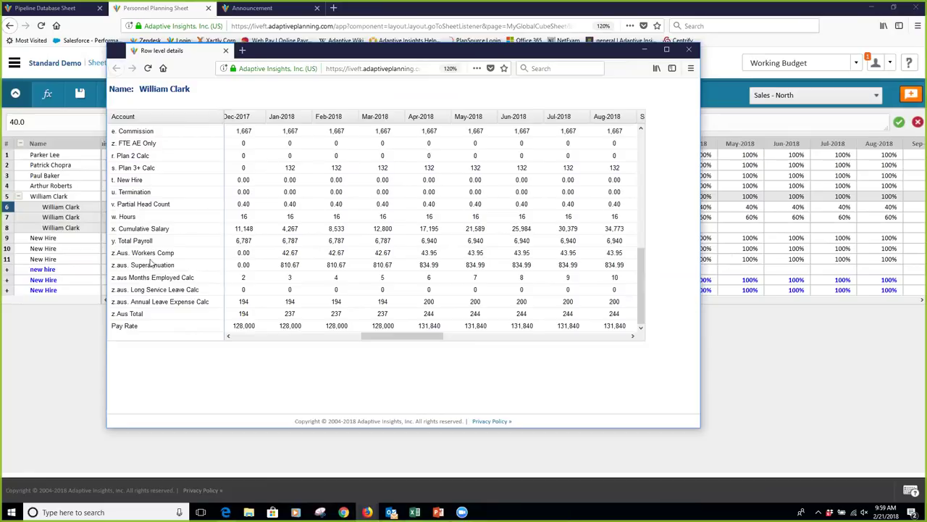
left_click_drag(642, 319, 670, 155)
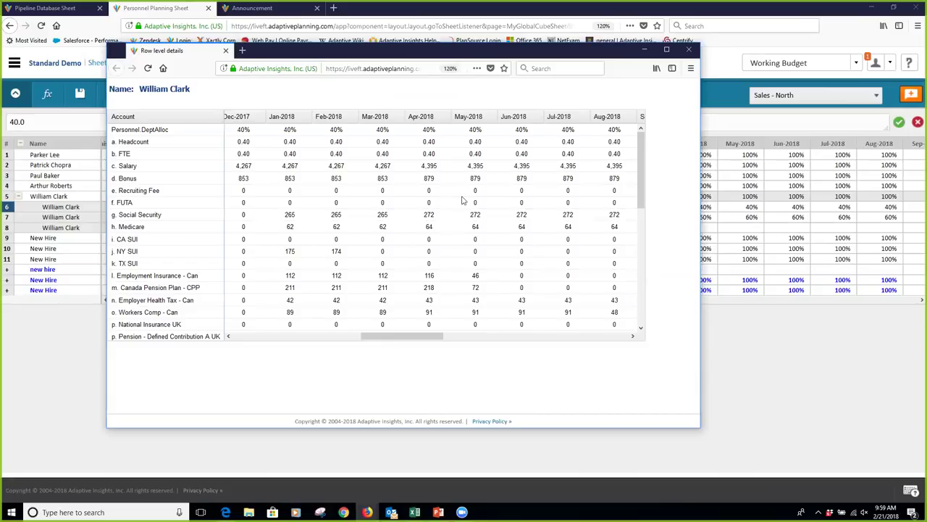
scroll(442, 231, "down", 10)
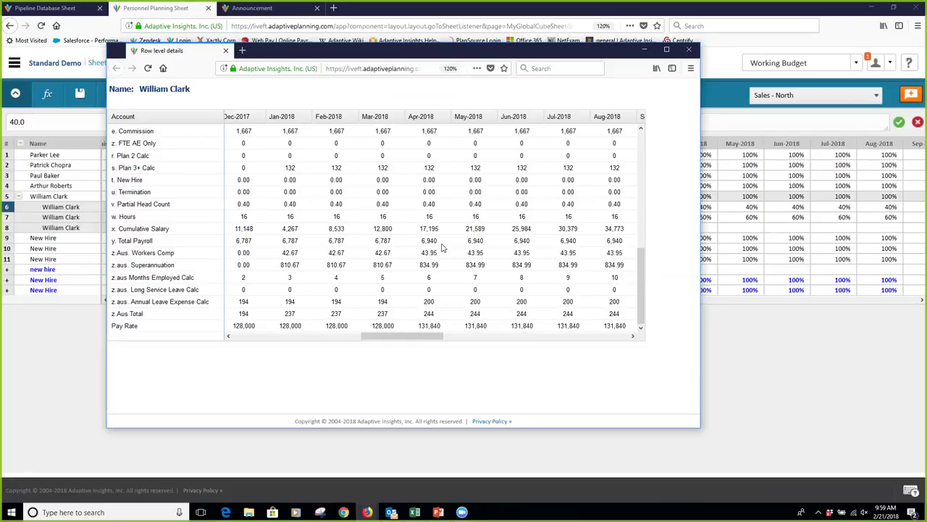
scroll(537, 196, "up", 10)
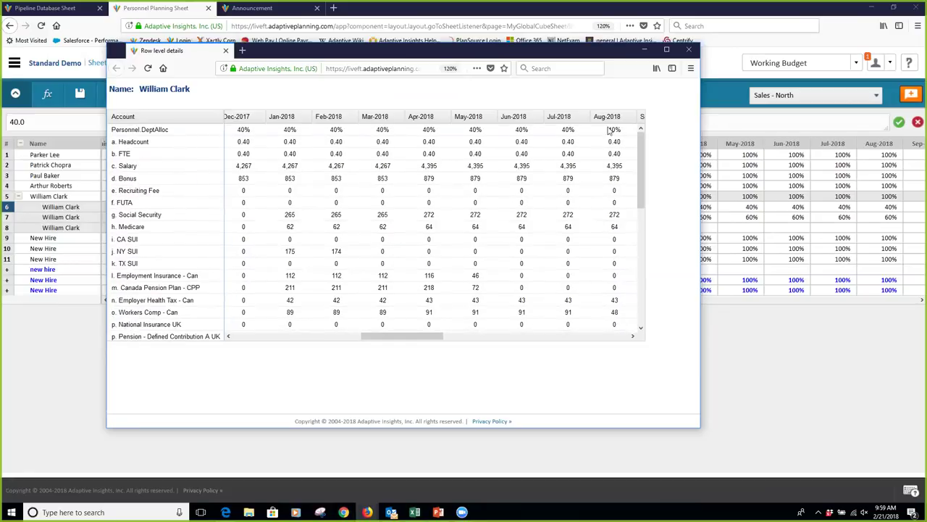
left_click(691, 51)
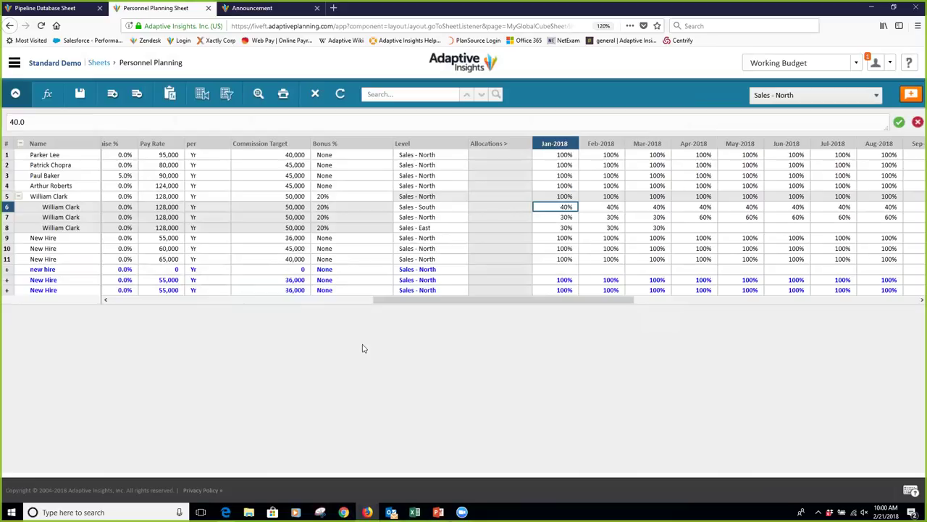
- Open the Expenses sheet in a separate browser tab and examine the FY2017 Commission, Health Benefits and Retirement values for Sales - North
left_click(13, 66)
right_click(188, 196)
left_click(205, 202)
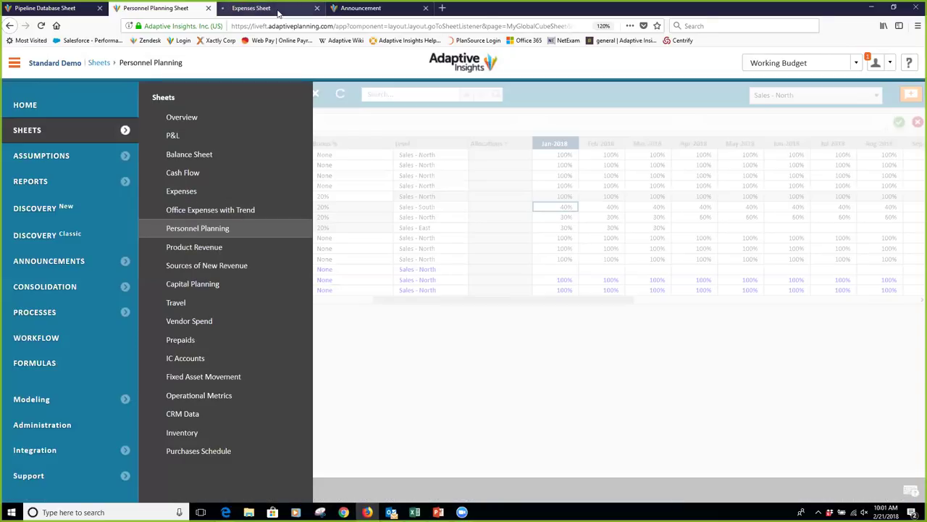
key("ctrl+Tab")
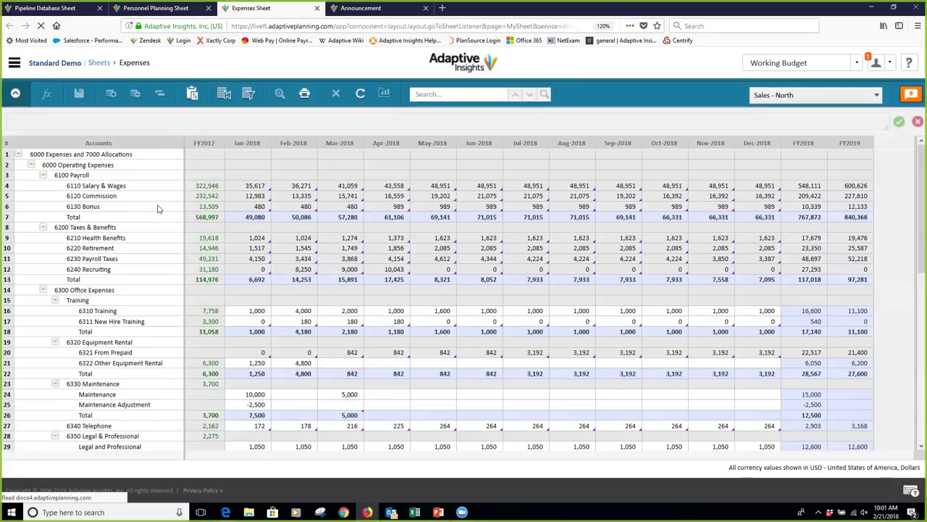
left_click(206, 196)
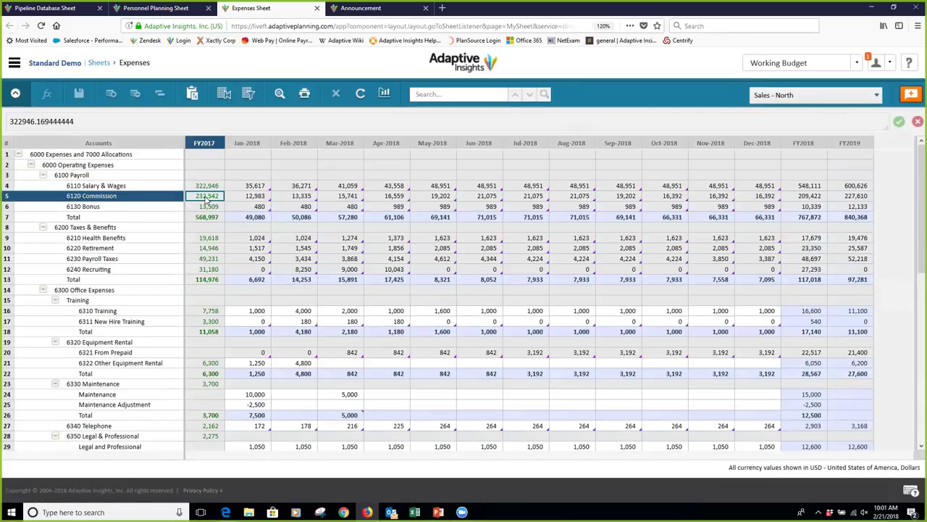
left_click(208, 239)
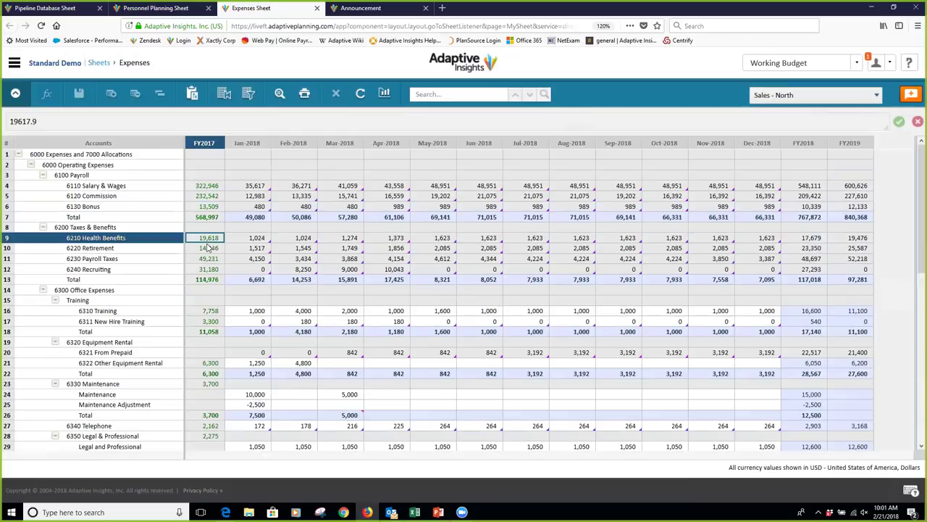
left_click(208, 249)
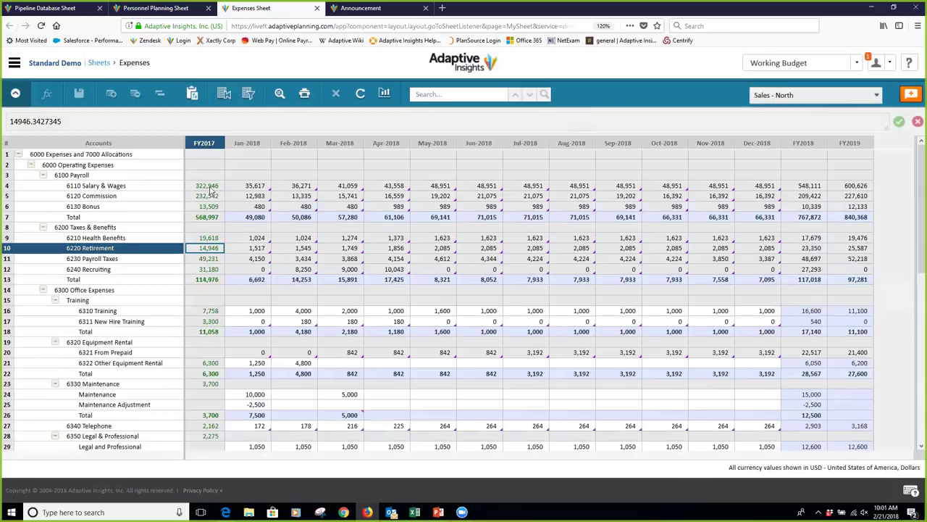
- Open Reports in a separate browser tab and run Salaries - Actual vs. Budget by Employee from the shared Personnel Reports folder
left_click(14, 63)
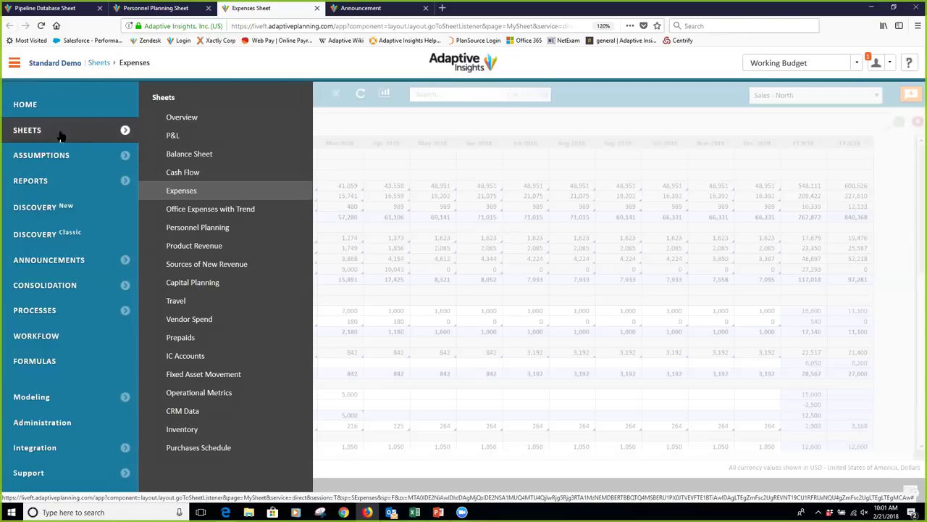
right_click(41, 183)
left_click(80, 189)
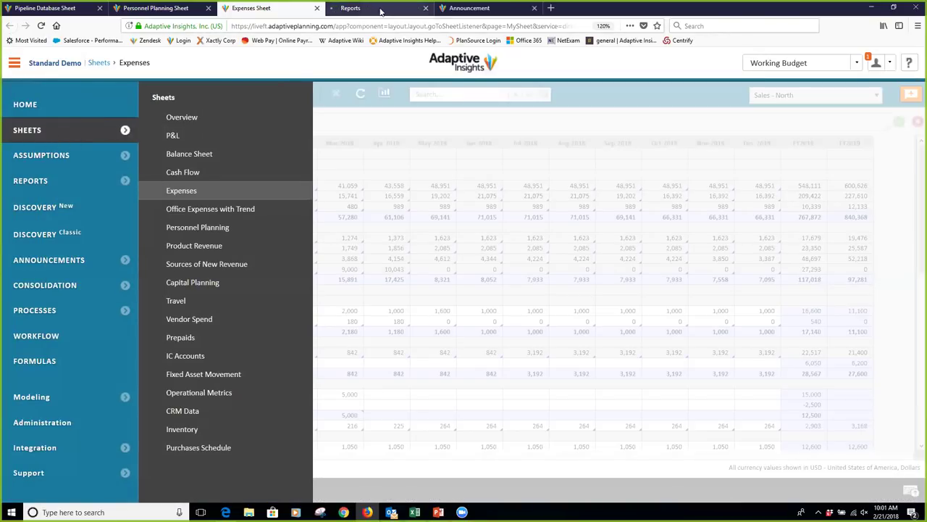
left_click(366, 13)
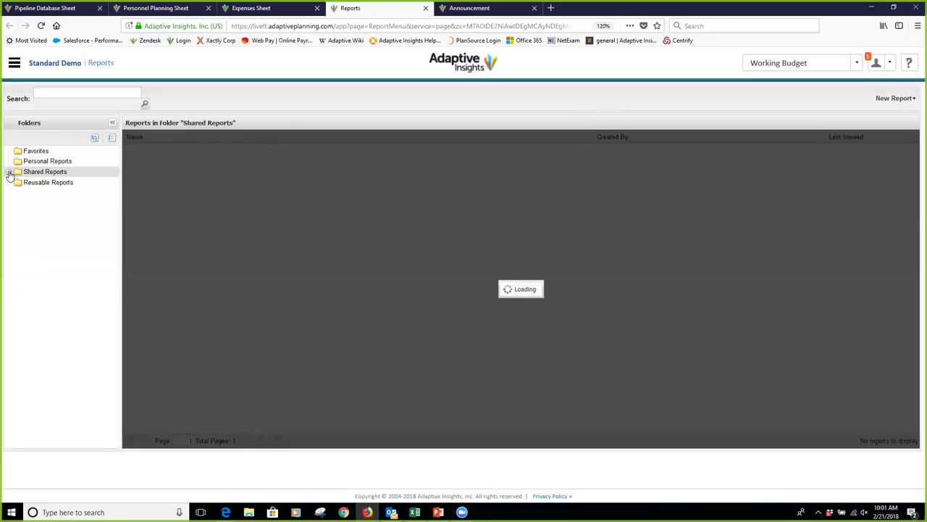
left_click(11, 173)
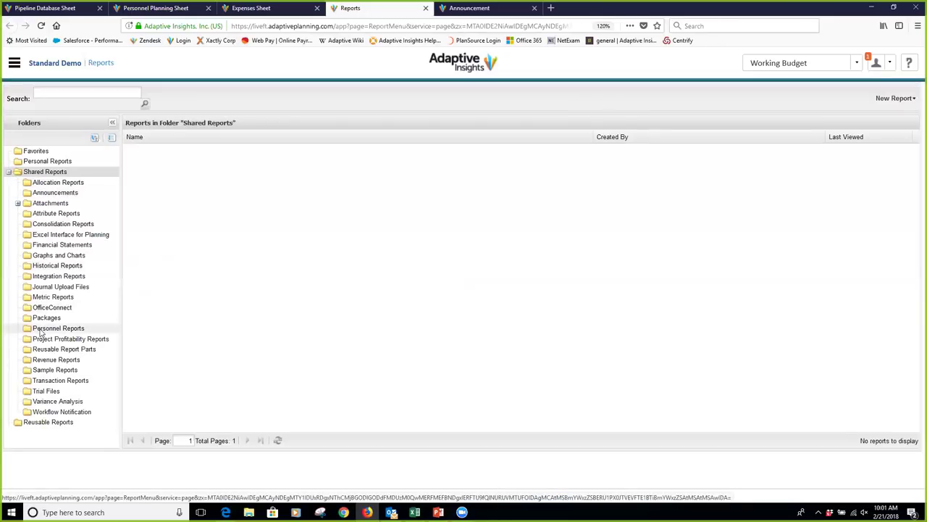
left_click(39, 330)
left_click(175, 165)
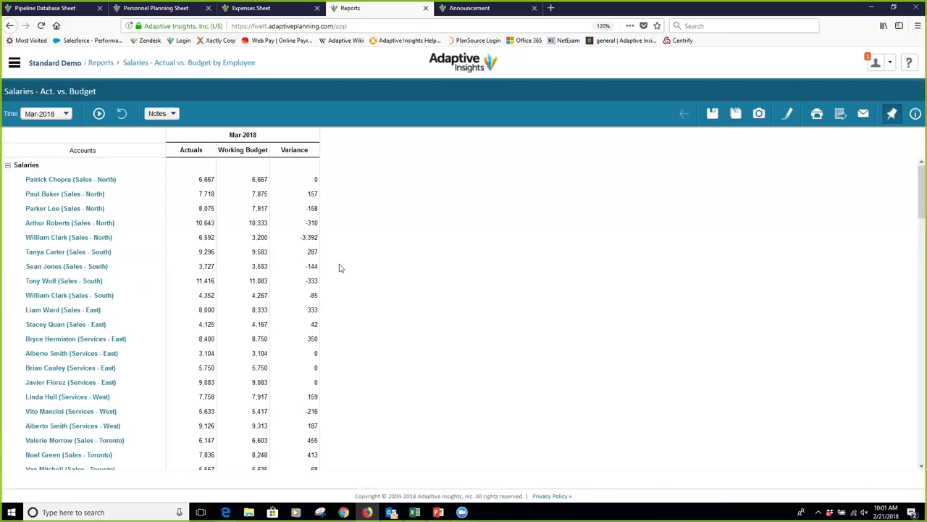
- Review the Mar-2018 actuals, working budget and variance of each employee's salary through the report, ending back at the first rows
scroll(340, 268, "down", 5)
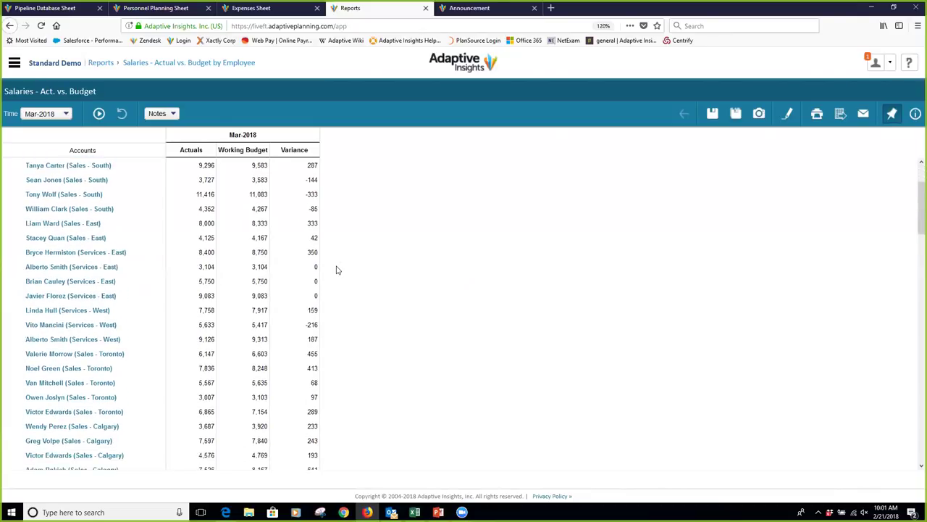
scroll(336, 270, "up", 5)
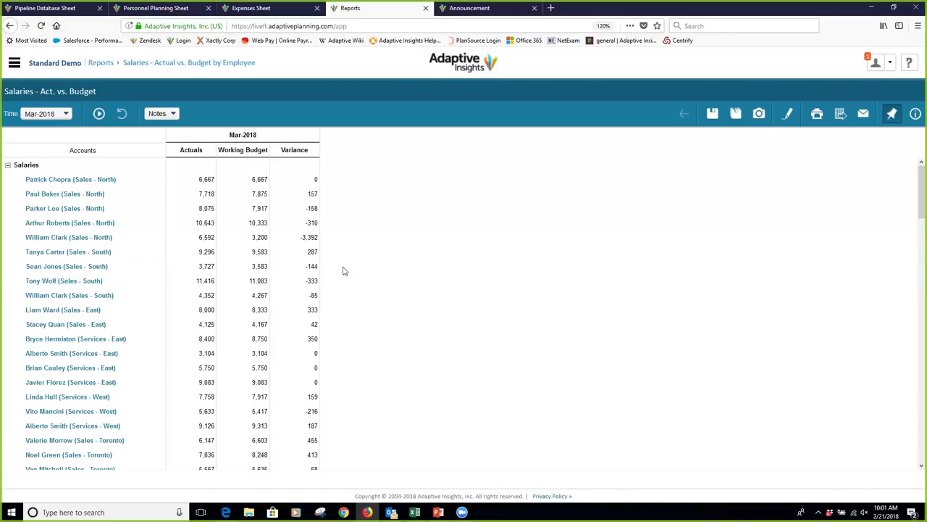
scroll(344, 271, "down", 7)
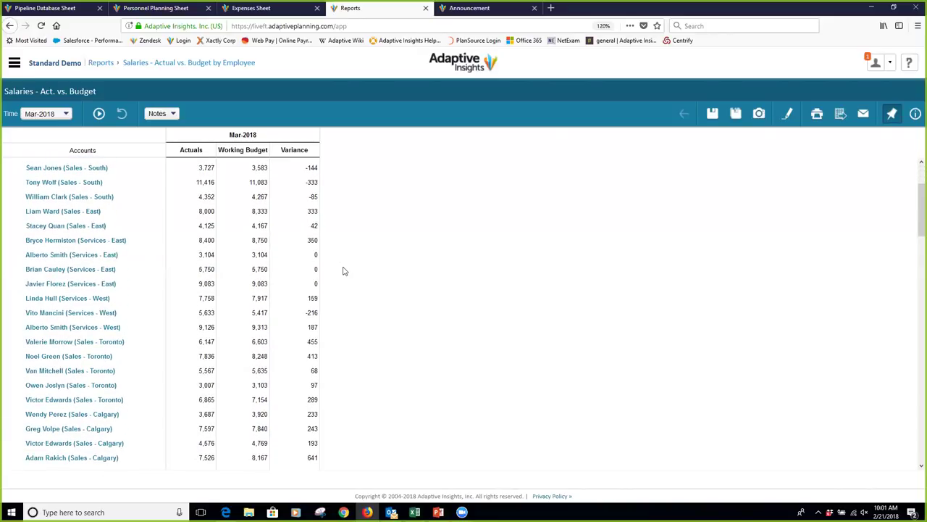
scroll(344, 271, "down", 8)
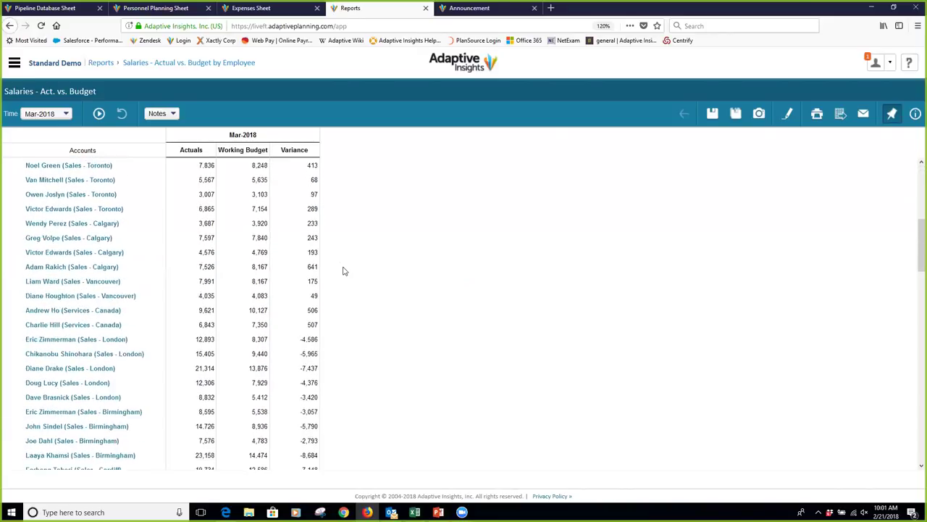
scroll(344, 271, "down", 6)
scroll(344, 270, "up", 20)
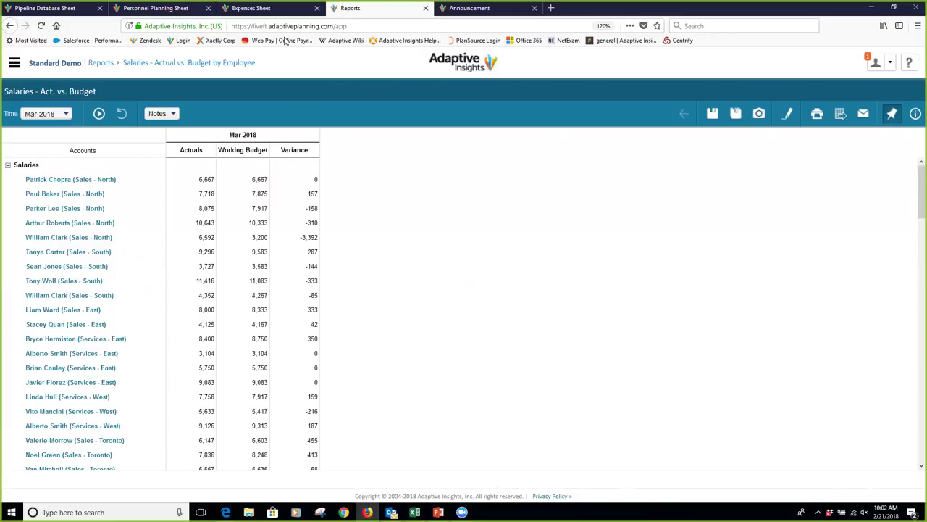
- Compare the Sales - North rows of the Personnel Planning sheet with the salary variance report
left_click(182, 8)
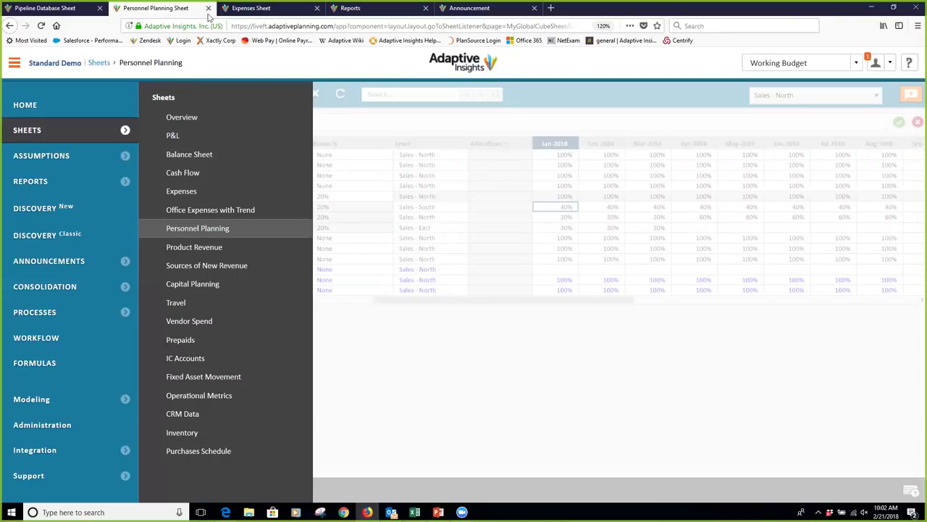
left_click(384, 390)
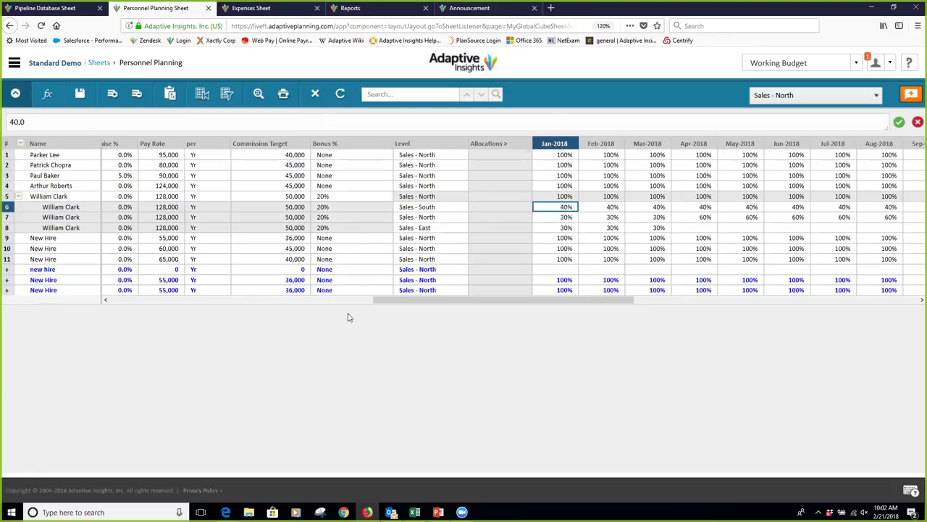
left_click(373, 12)
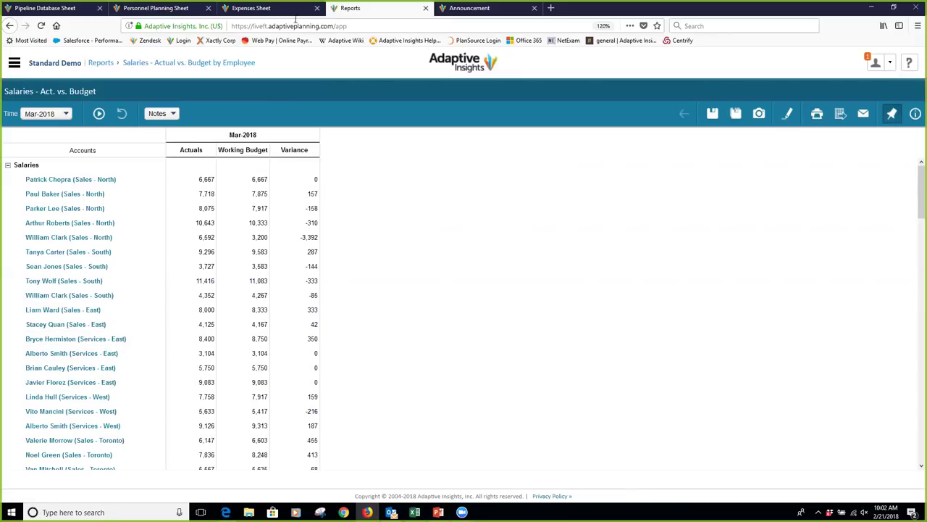
left_click(190, 10)
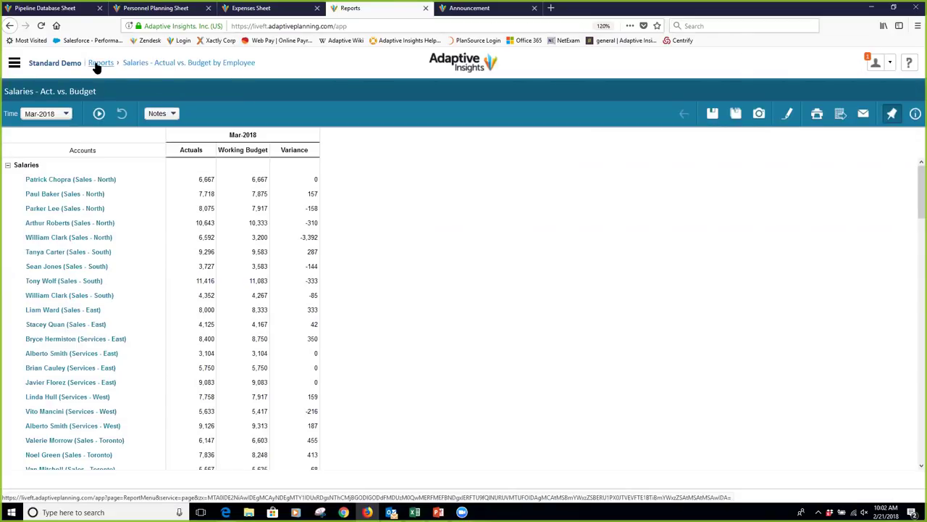
- Return to the reports list, view the New Hires report from the Personnel Reports folder, and close it
left_click(99, 64)
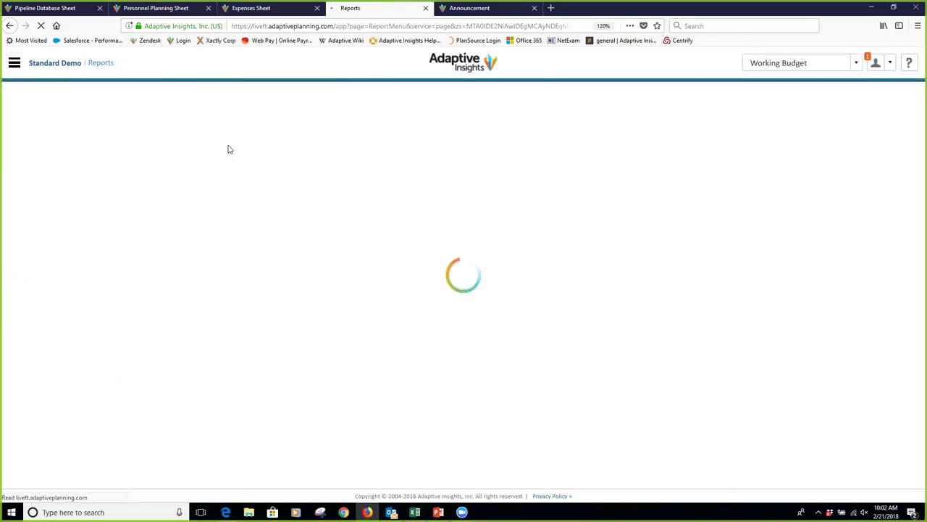
left_click(161, 141)
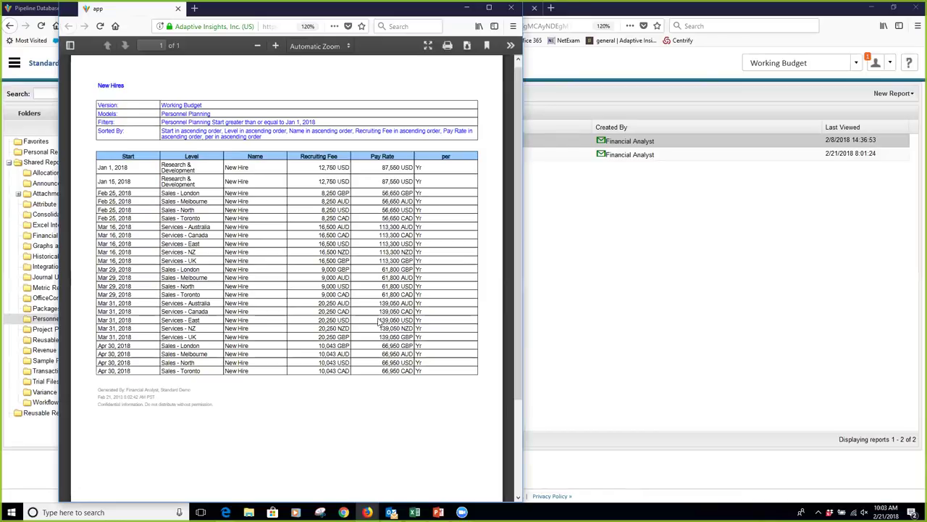
left_click(510, 8)
- In the Personnel Planning sheet, set the first copied New Hire row's start date to 5/2/2018, leaving its end date empty
left_click(154, 9)
mouse_move(466, 301)
left_mouse_down()
mouse_move(290, 319)
mouse_move(244, 298)
mouse_move(180, 305)
left_mouse_up()
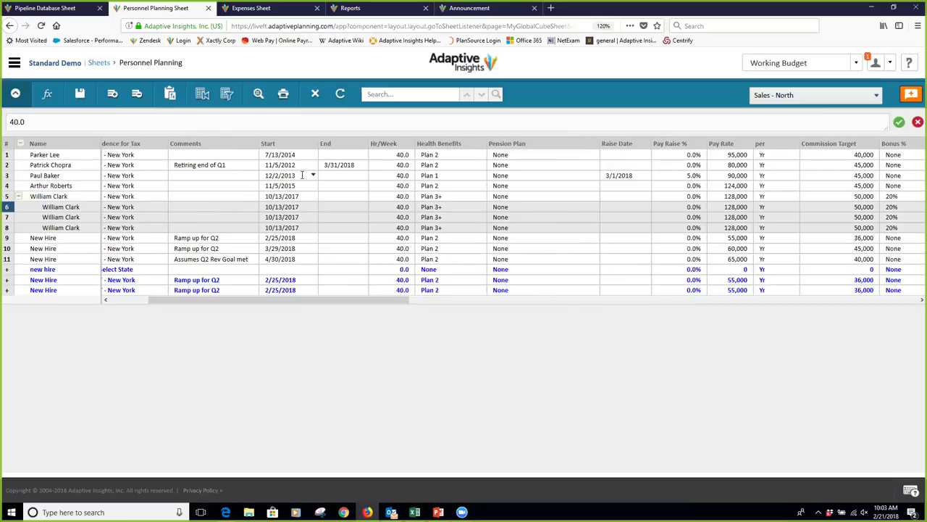
left_click(312, 281)
left_click(378, 294)
left_click(377, 294)
left_click(378, 293)
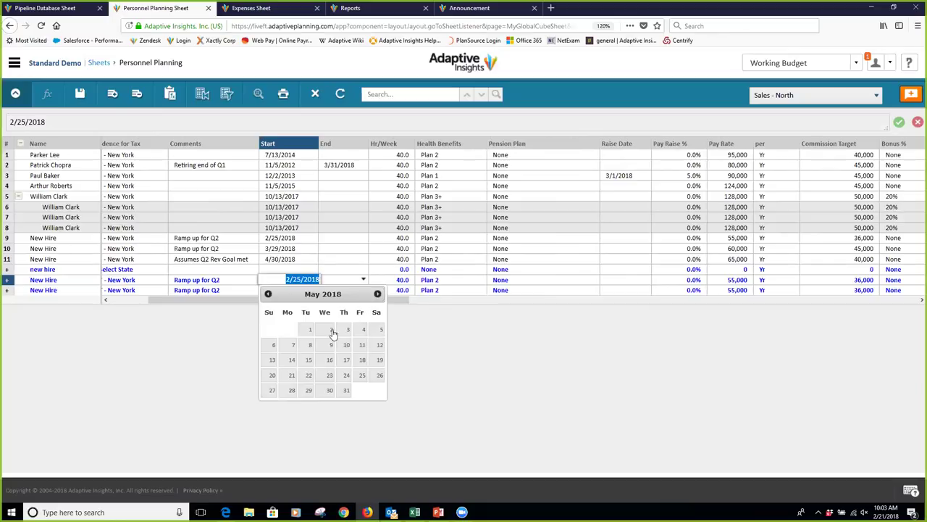
left_click(330, 330)
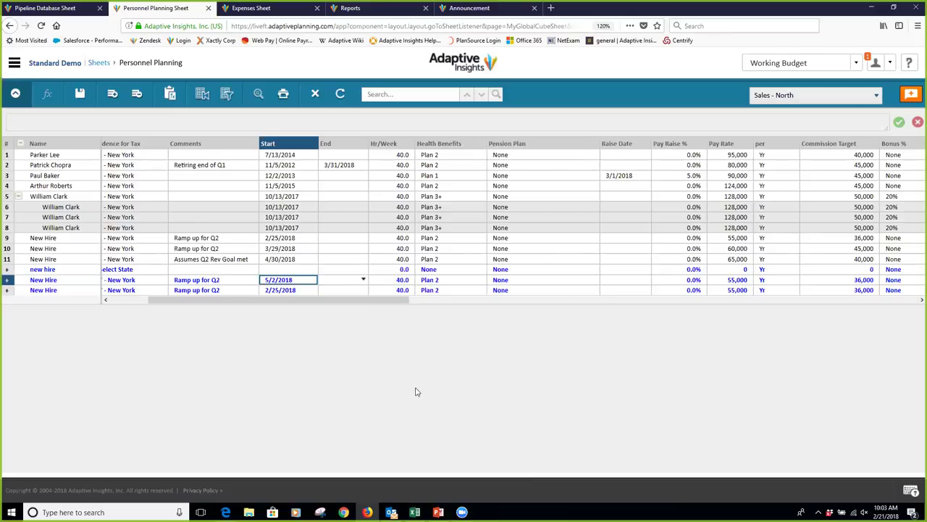
left_click(362, 279)
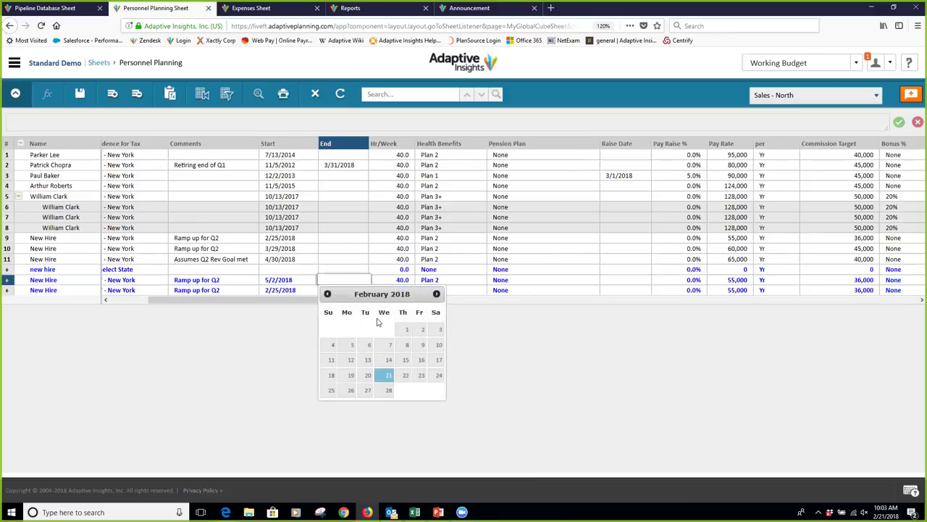
left_click(549, 387)
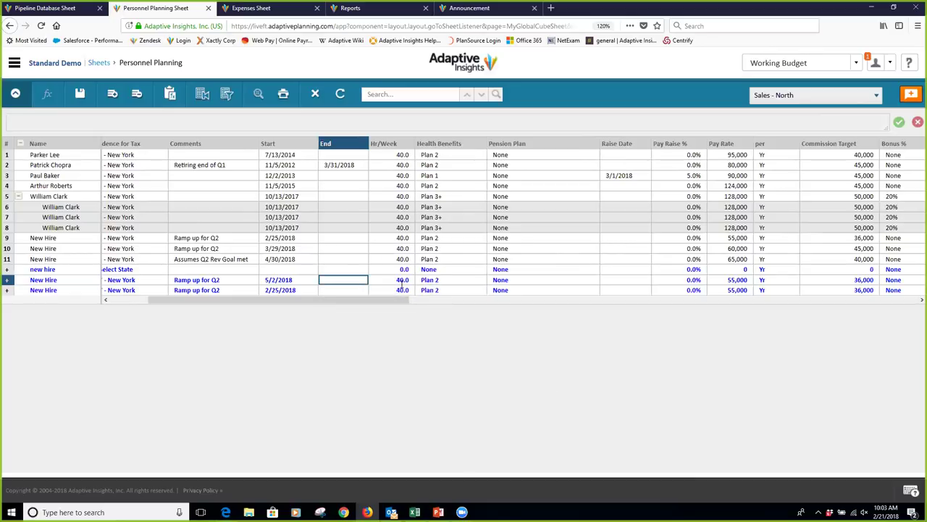
- View the row details of the employee retiring at the end of Q1, examine the months from January 2018, and close the details
right_click(342, 165)
key("Escape")
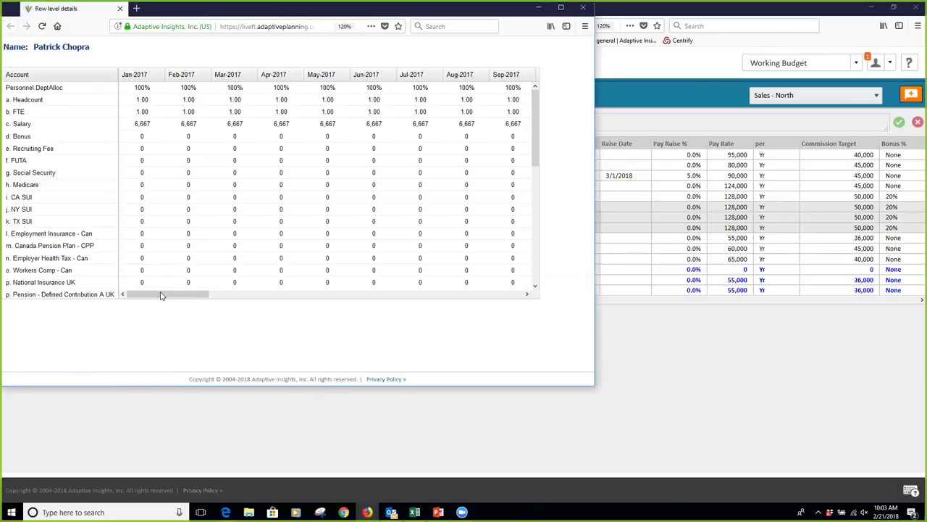
left_click_drag(161, 296, 298, 302)
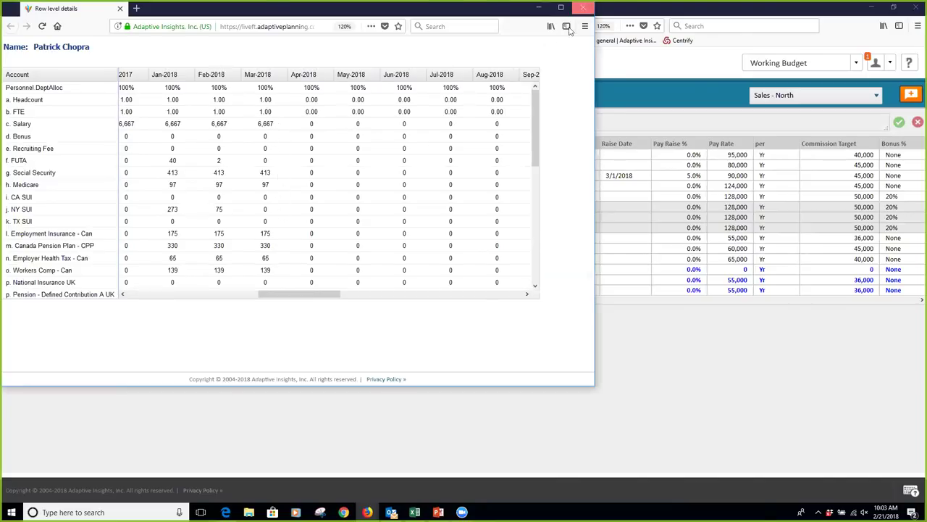
left_click(586, 10)
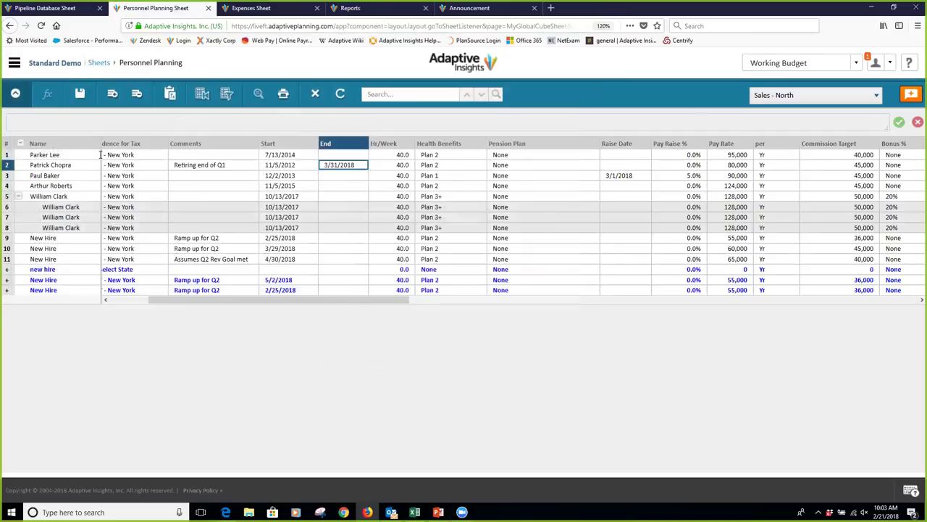
- Open the Capital Planning sheet, leaving the Personnel Planning sheet without saving its changes
left_click(14, 65)
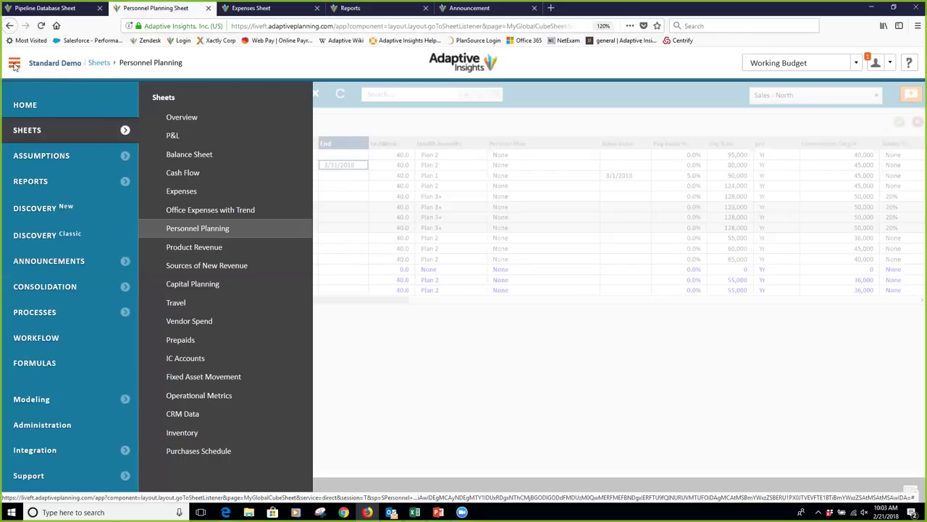
left_click(190, 283)
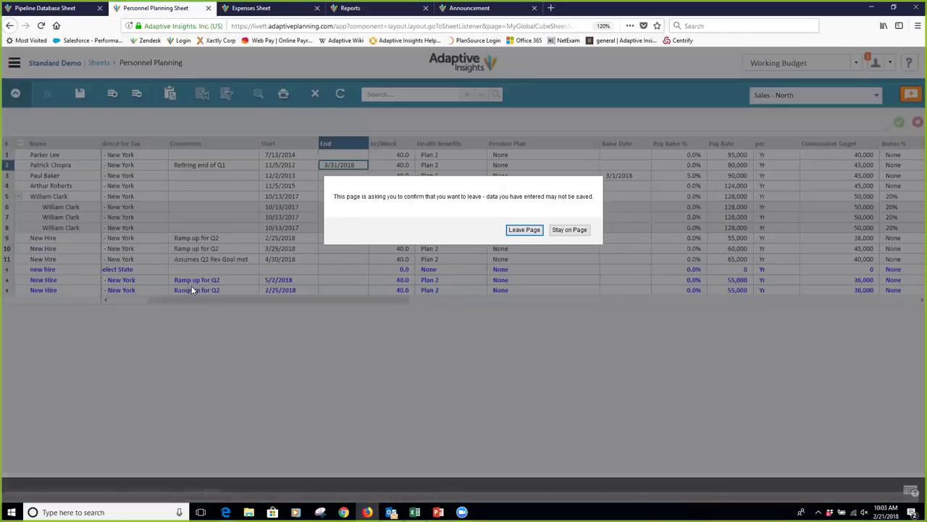
left_click(527, 233)
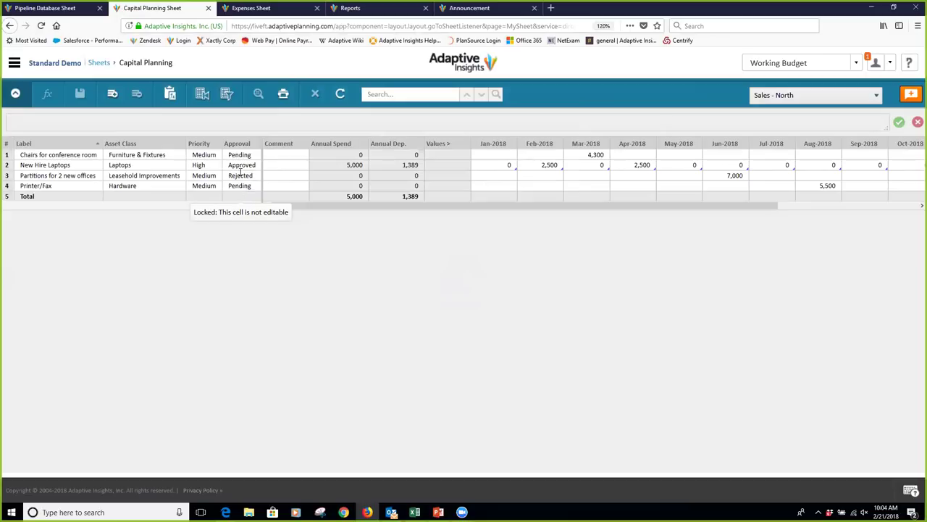
- View the row details of the Chairs for conference room asset, including its depreciation, value and price accounts, and close them
right_click(453, 157)
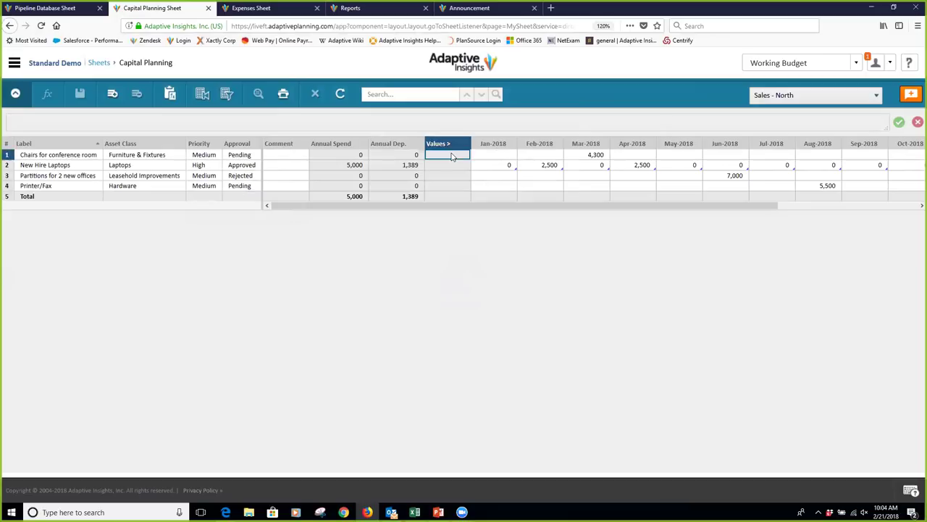
left_click(455, 250)
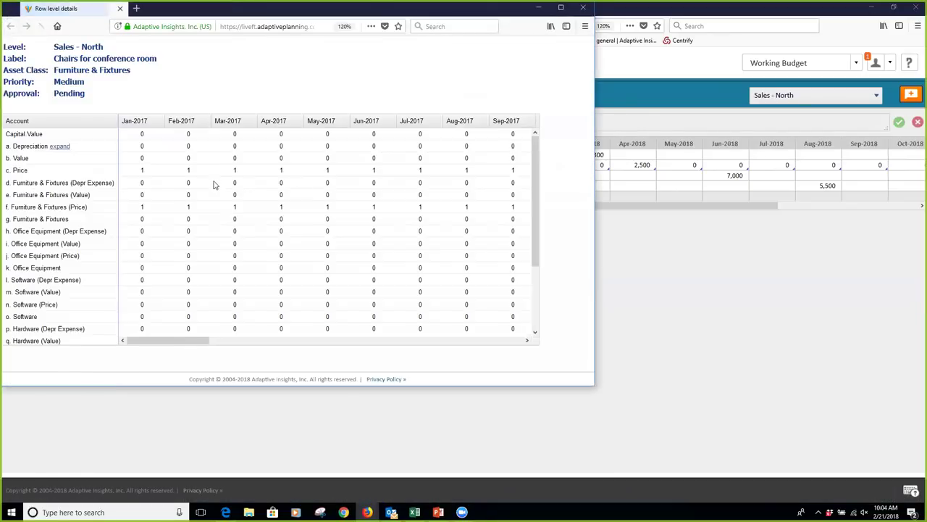
left_click(584, 10)
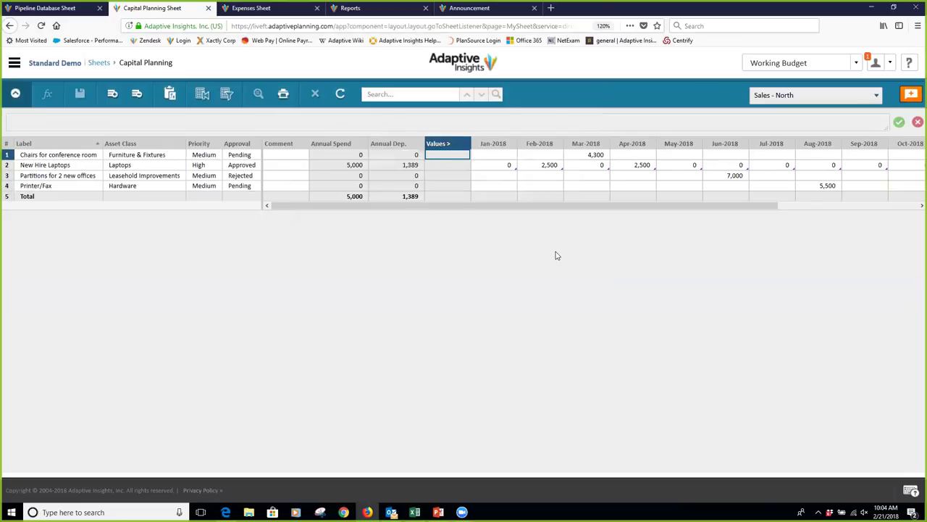
- In the Expenses sheet, inspect the April 2018 cell contents for the Retirement and Training accounts
left_click(221, 8)
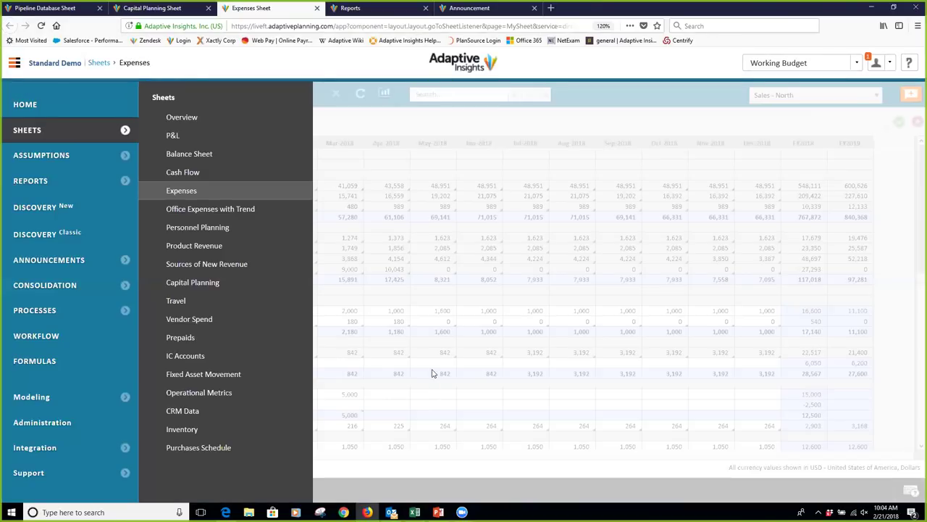
mouse_move(362, 412)
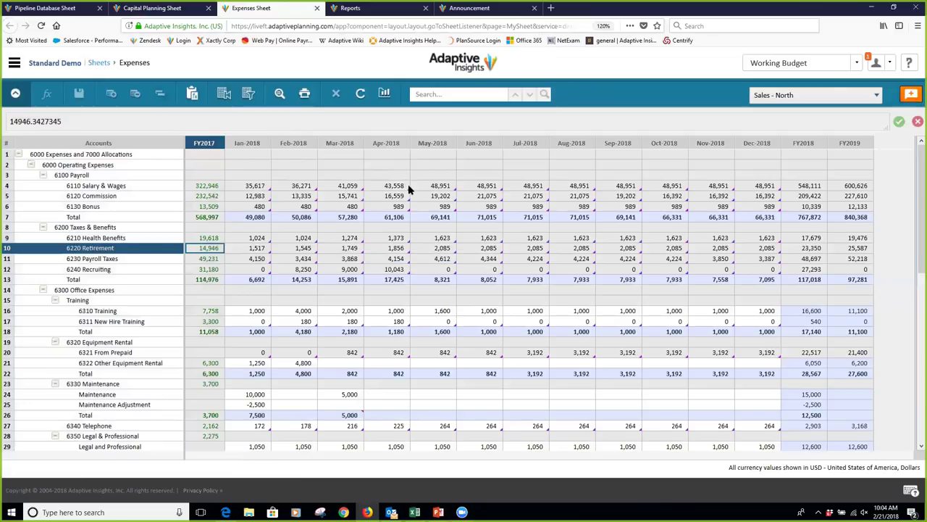
left_click(385, 249)
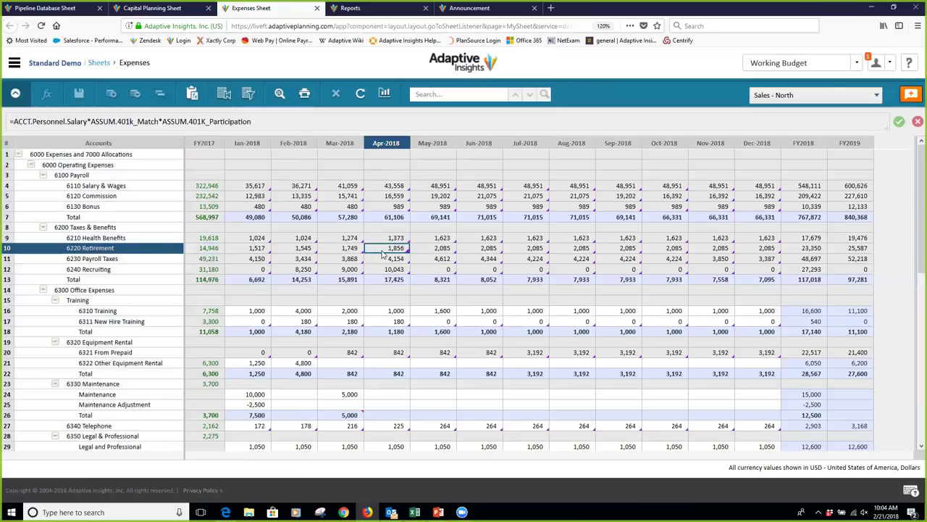
left_click(376, 310)
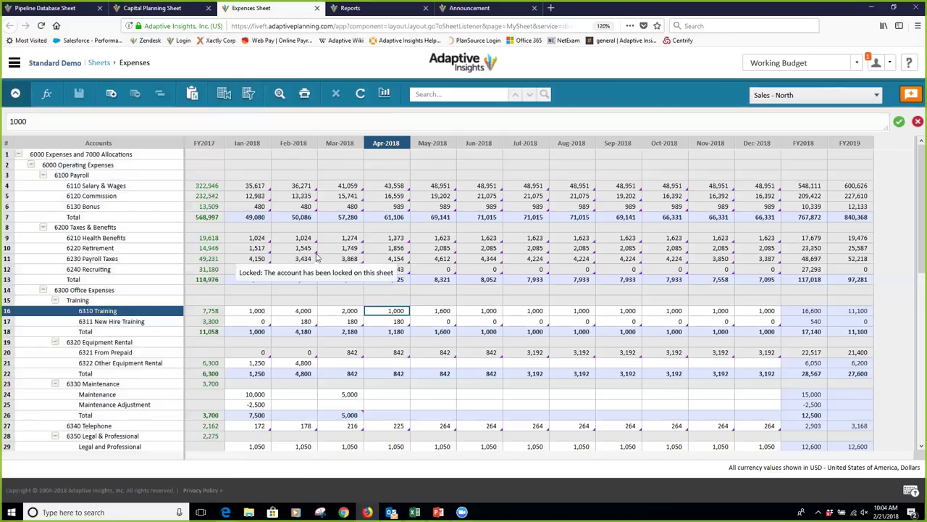
- Examine the Office Expenses and Travel & Entertainment accounts, including the March 2018 Maintenance total
scroll(323, 261, "down", 4)
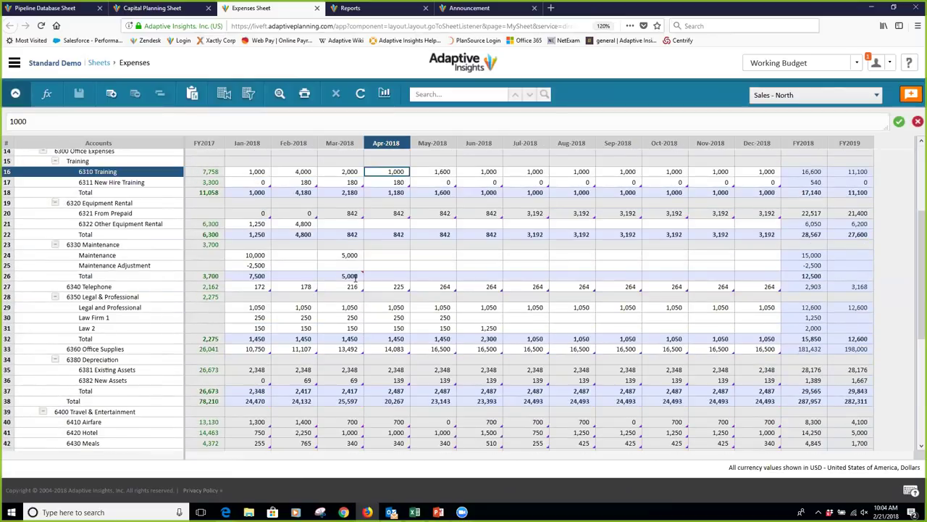
mouse_move(362, 277)
mouse_move(362, 278)
scroll(323, 375, "up", 2)
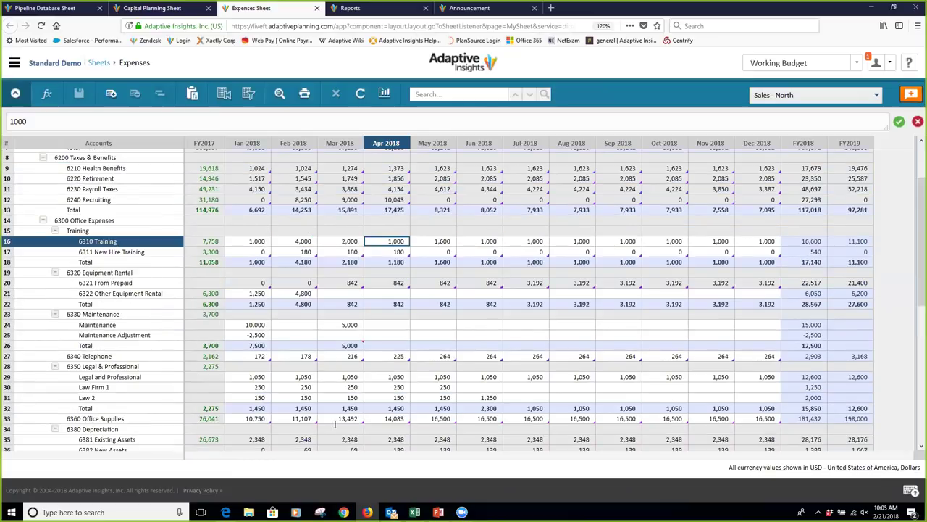
scroll(337, 412, "down", 2)
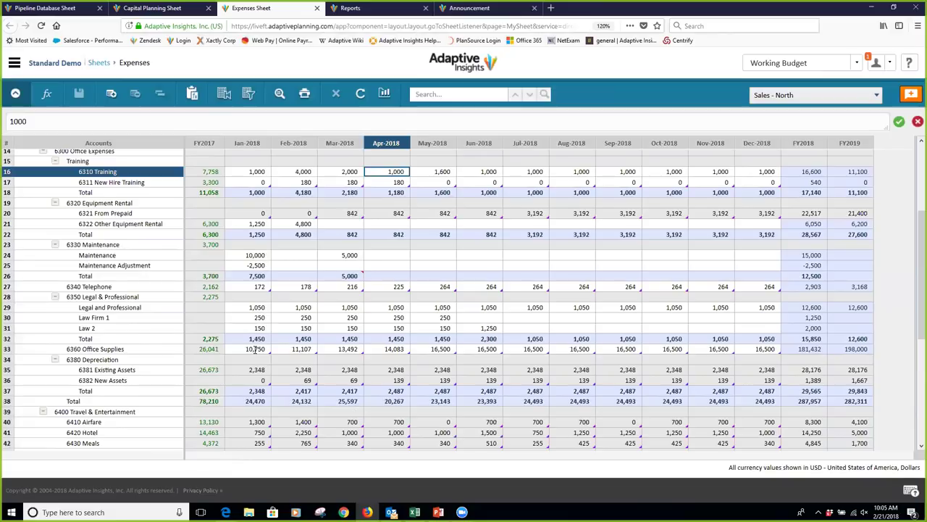
scroll(255, 350, "up", 3)
scroll(255, 351, "down", 5)
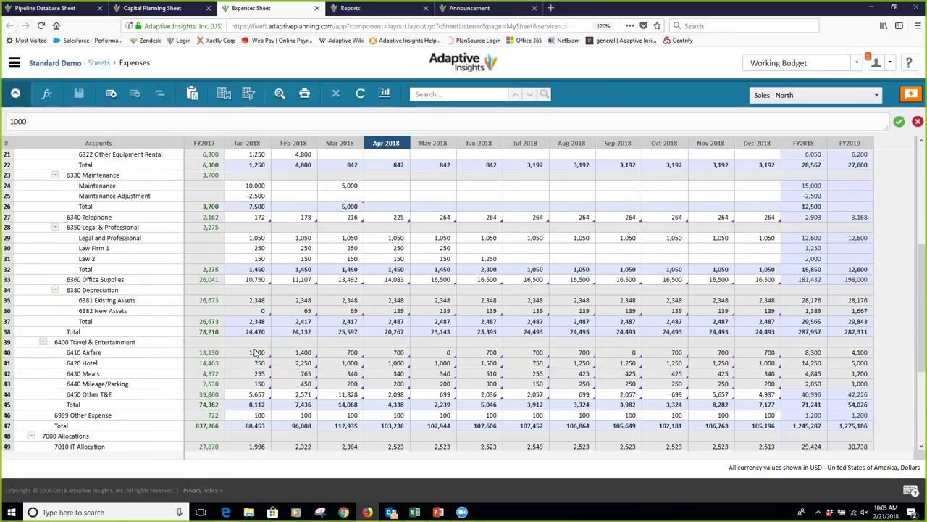
scroll(255, 352, "up", 3)
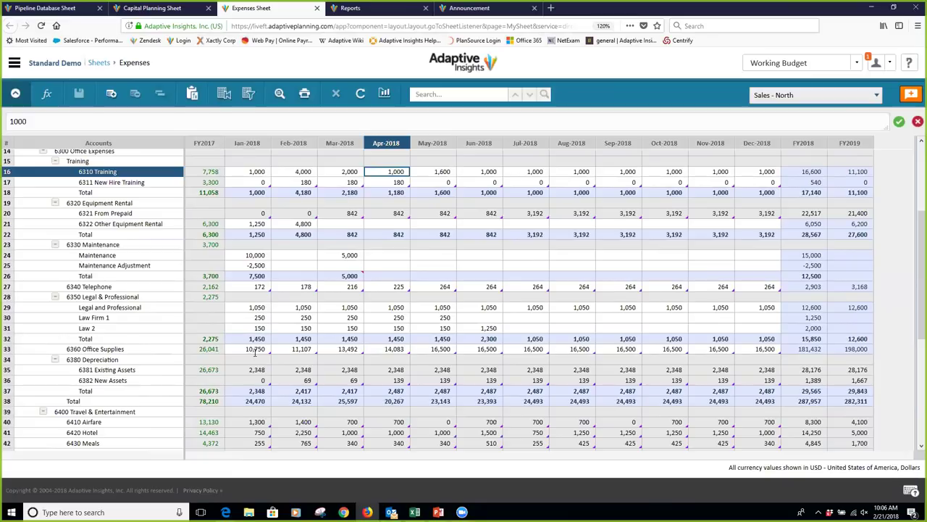
- Replace the January 2018 Office Supplies formula with the value 2200
left_click(255, 350)
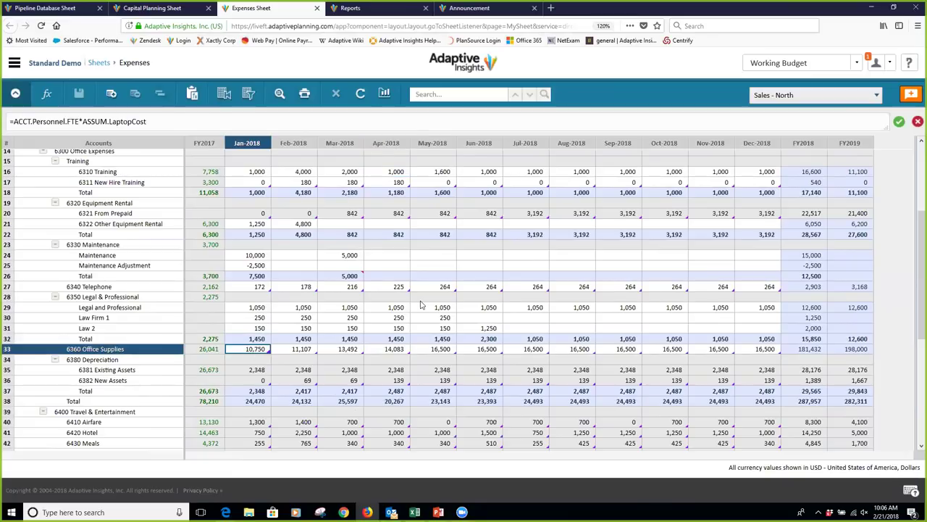
scroll(420, 304, "down", 6)
scroll(420, 304, "up", 3)
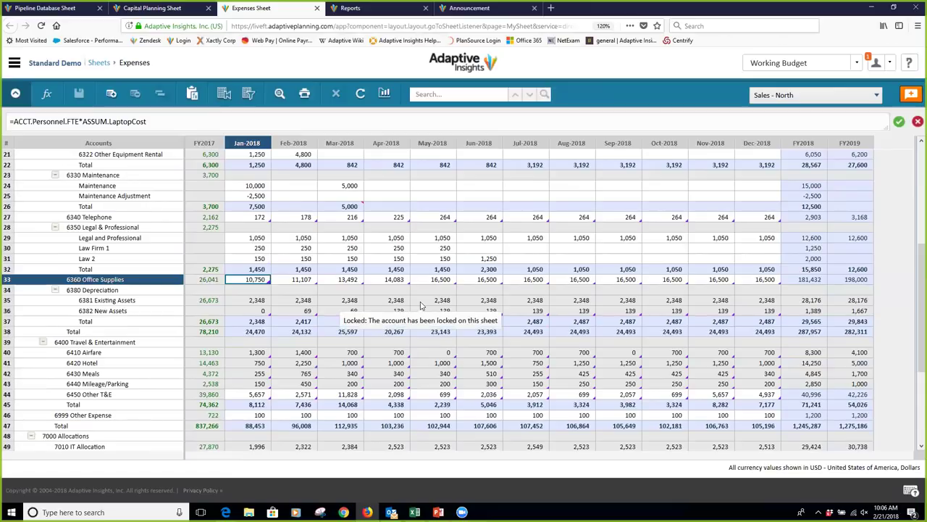
type("2200")
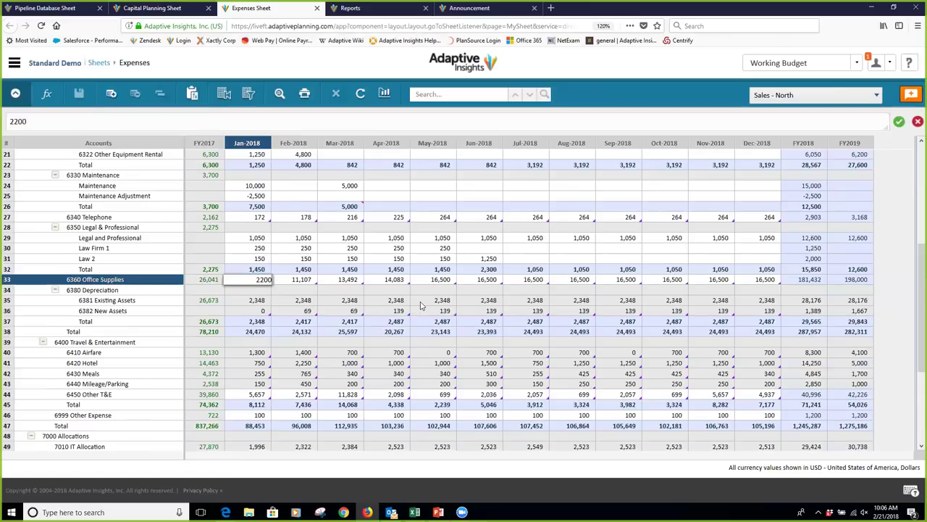
key("Return")
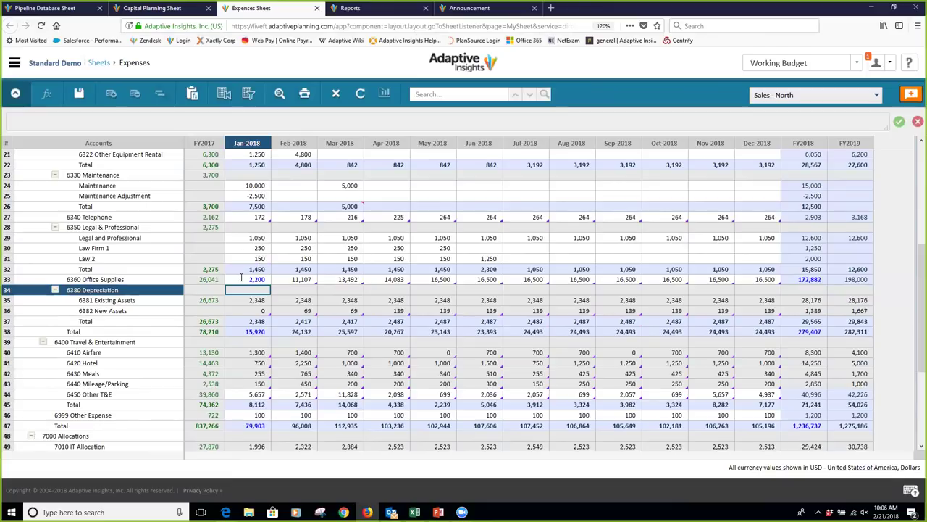
- Copy the January 2018 Office Supplies value forward through the following months
left_click(246, 279)
right_click(250, 281)
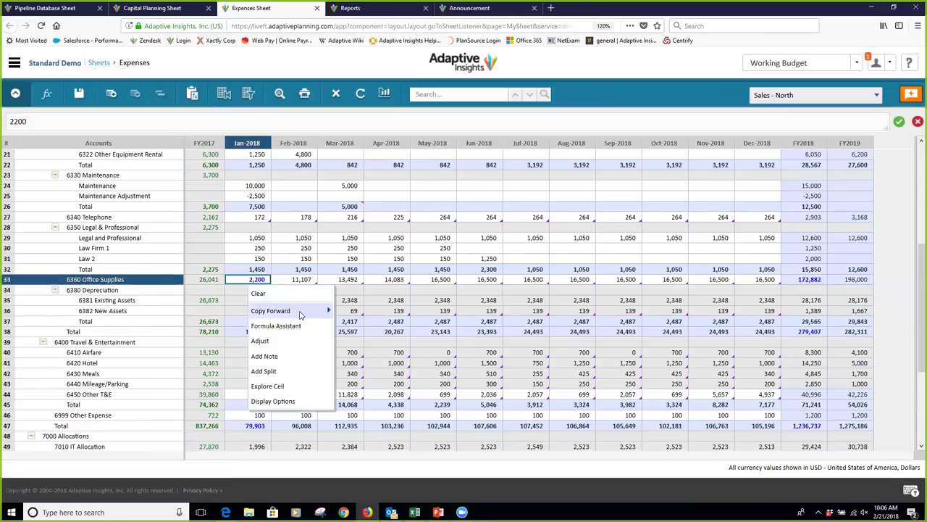
mouse_move(300, 313)
left_click(364, 313)
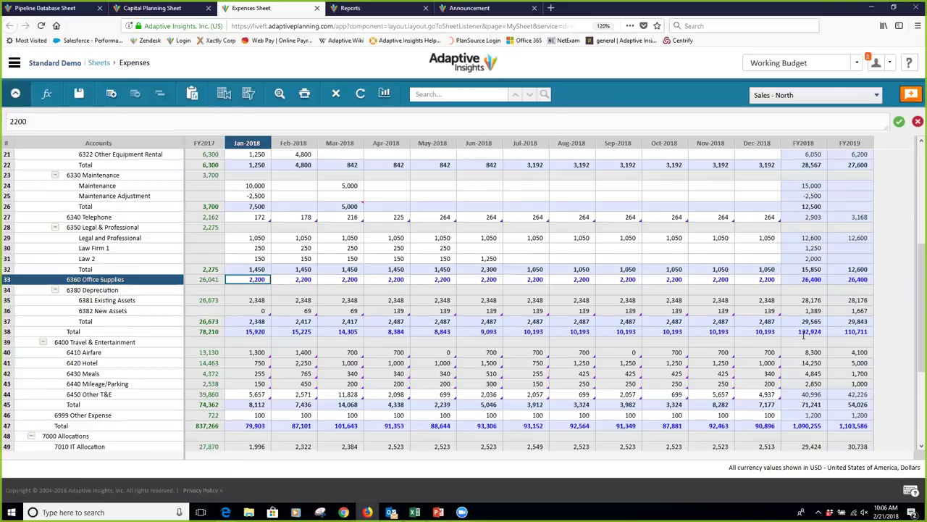
- Review the expense totals against the plan targets and save the Expenses sheet
scroll(892, 396, "down", 5)
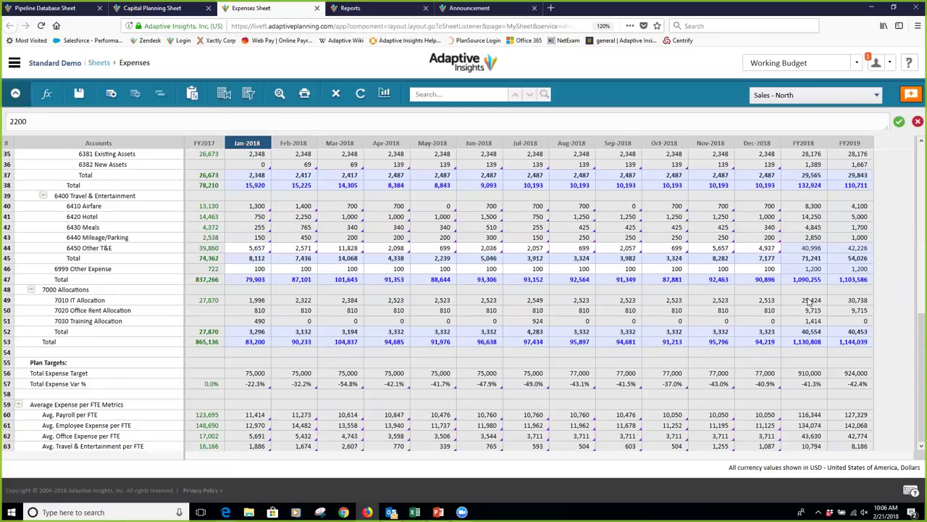
scroll(810, 304, "up", 5)
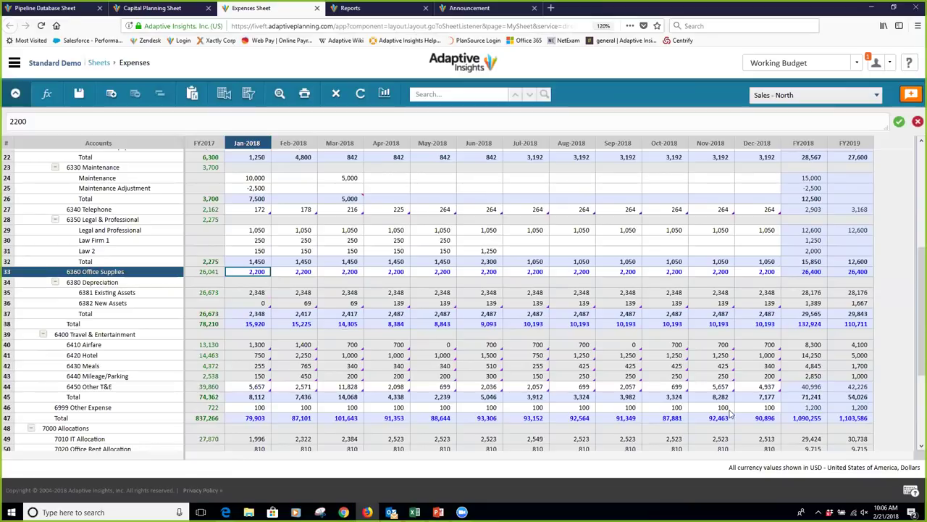
scroll(890, 390, "down", 5)
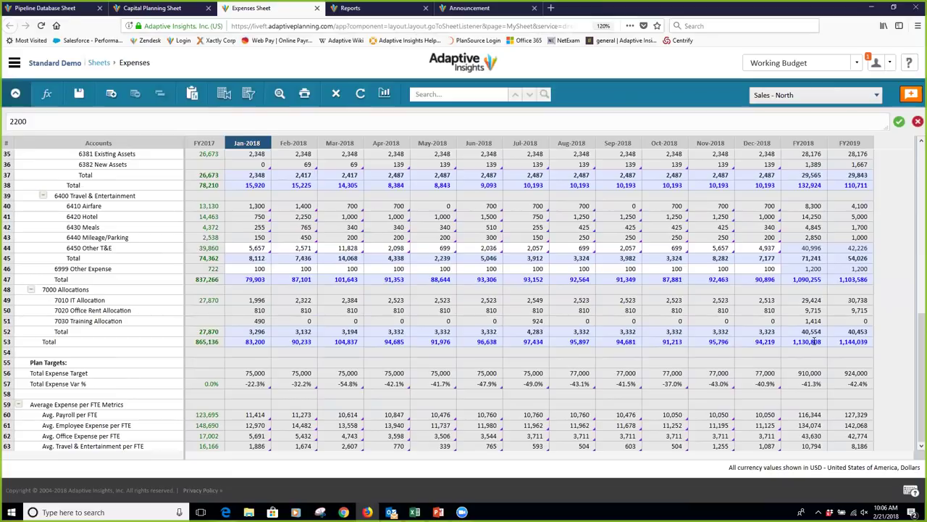
scroll(500, 263, "up", 5)
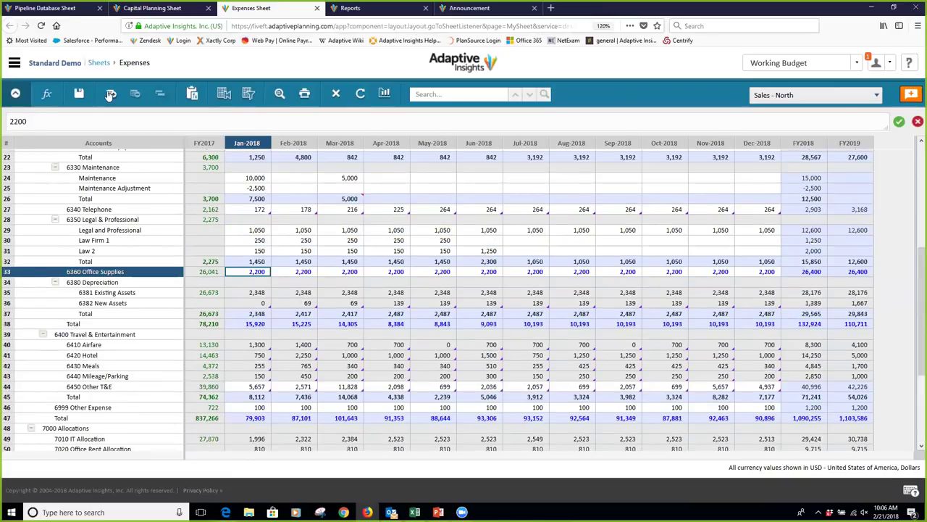
left_click(76, 97)
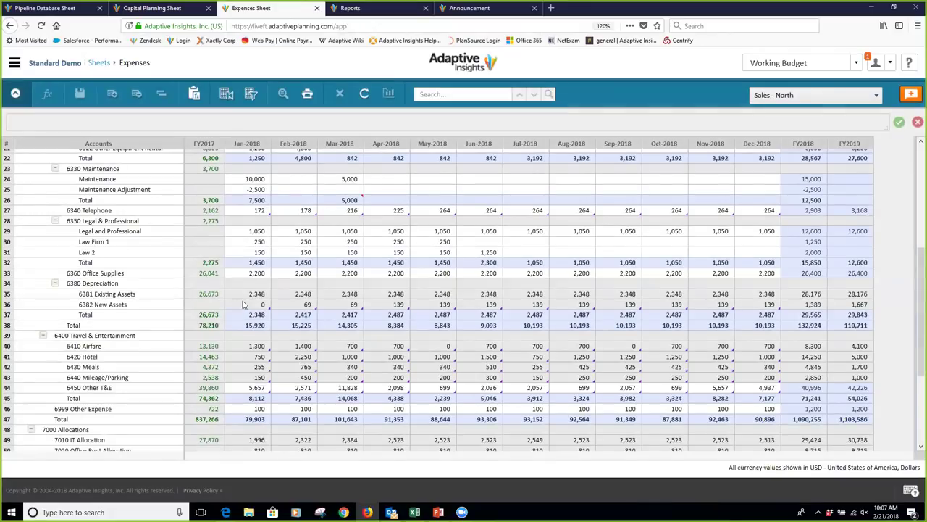
- Enter the formula =20*50 for January 2018 Office Supplies
left_click(246, 273)
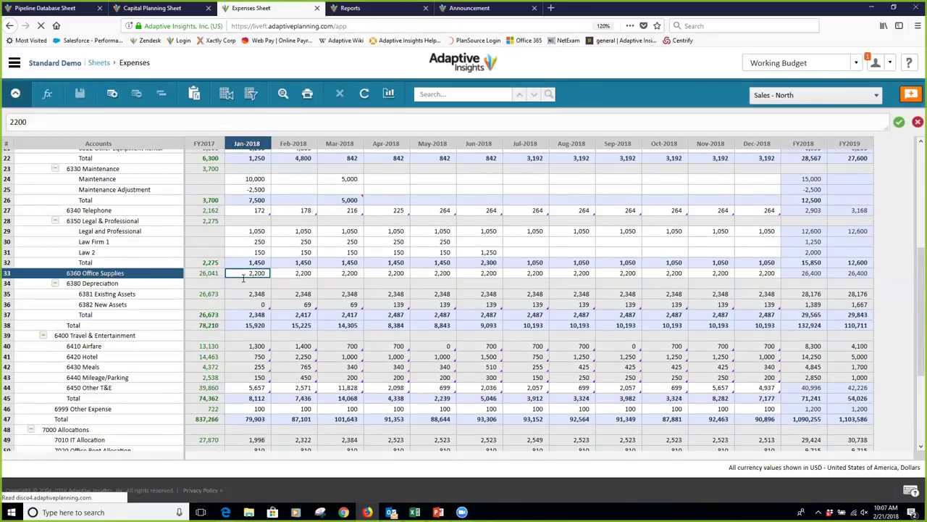
type("=10*10")
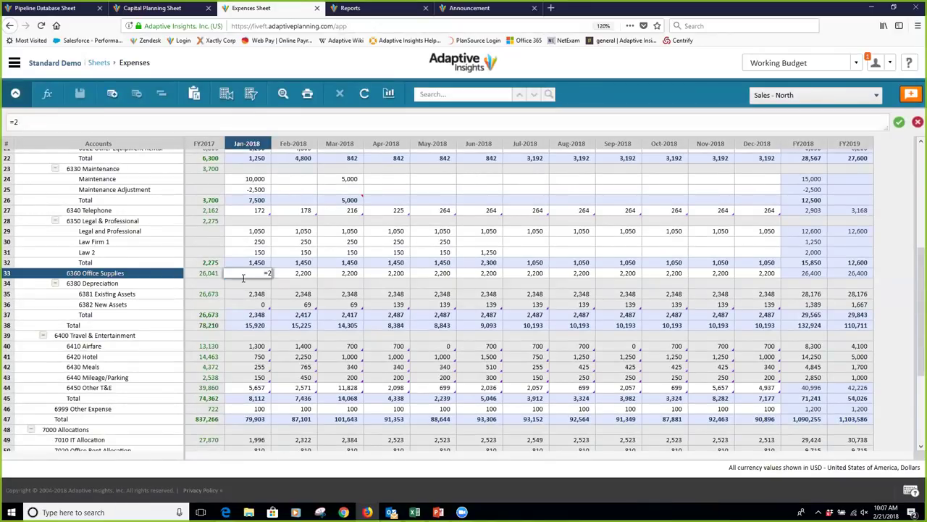
key("Return")
- Copy the January 2018 Office Supplies formula forward through the following months and save the sheet
scroll(256, 270, "up", 2)
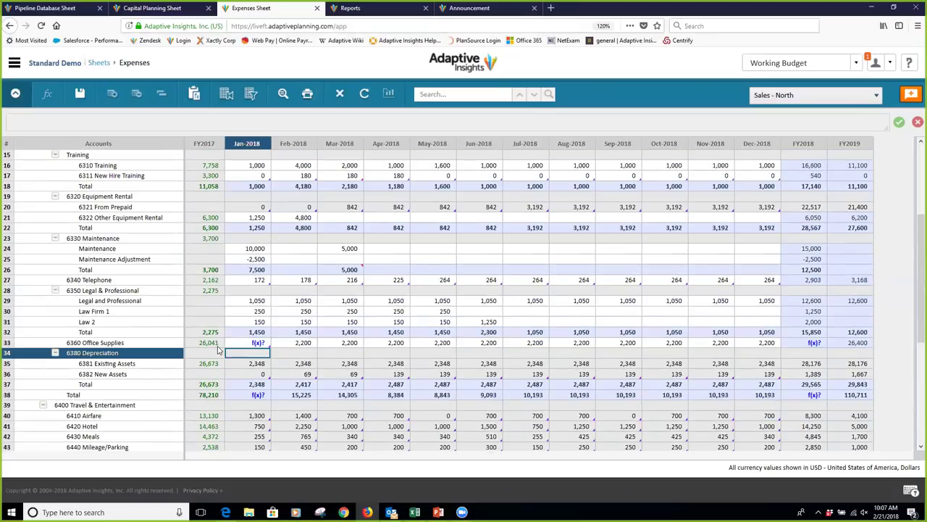
right_click(254, 344)
mouse_move(322, 375)
left_click(355, 374)
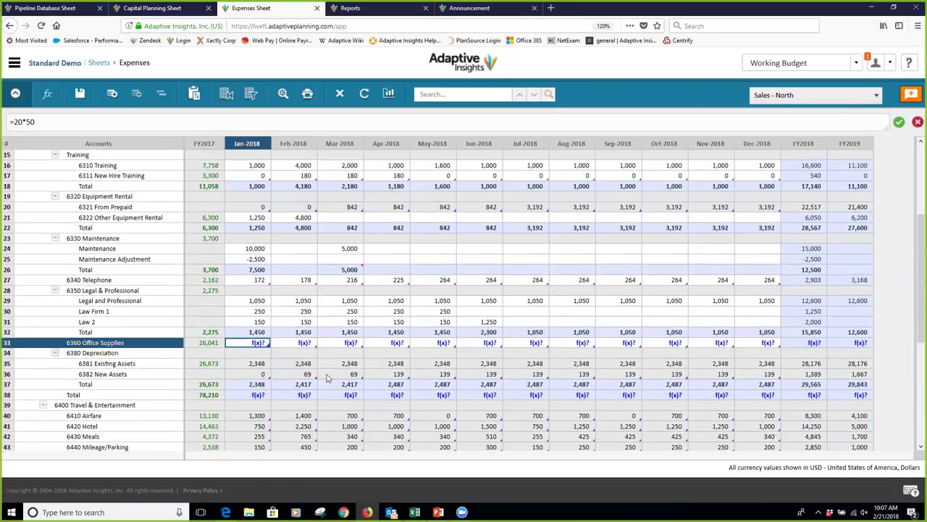
left_click(82, 95)
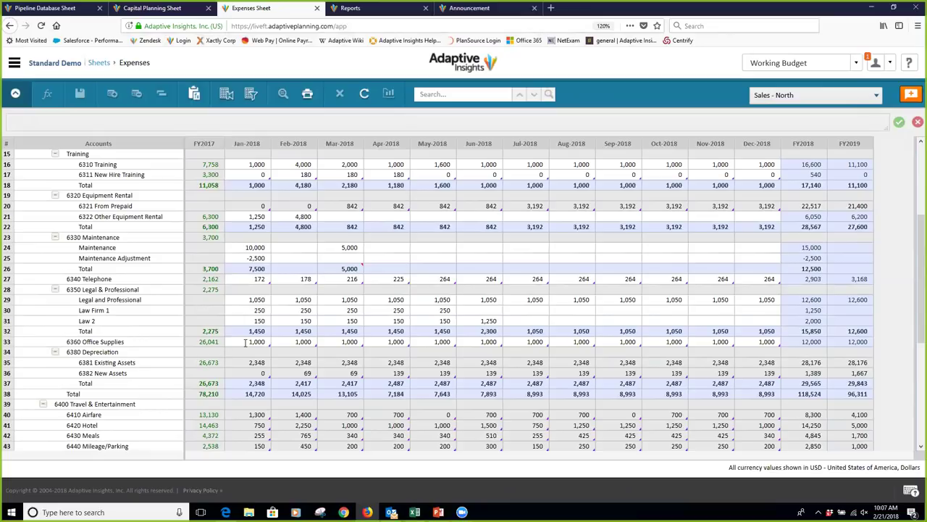
- Set the FY2018 Office Supplies total to 30000 and apply Breakback Proportionally Using Prior Year
left_click(804, 341)
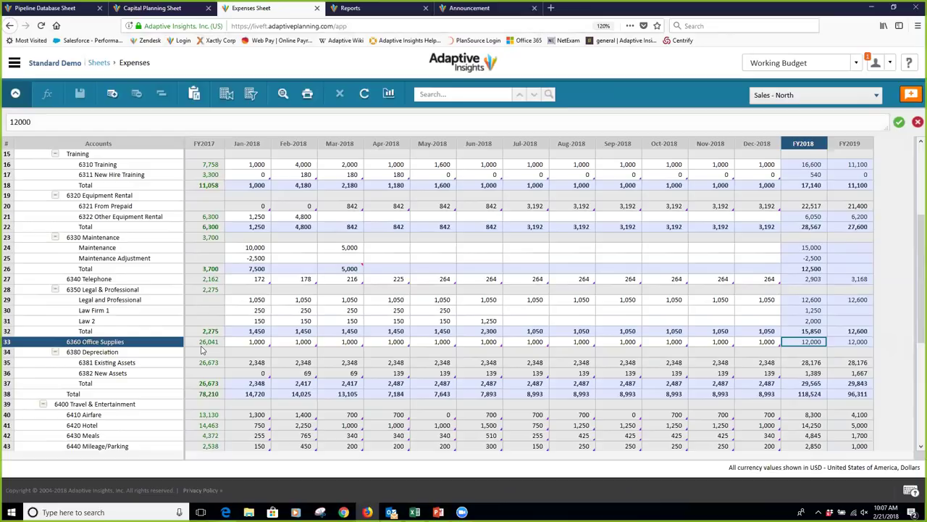
type("30000")
key("Return")
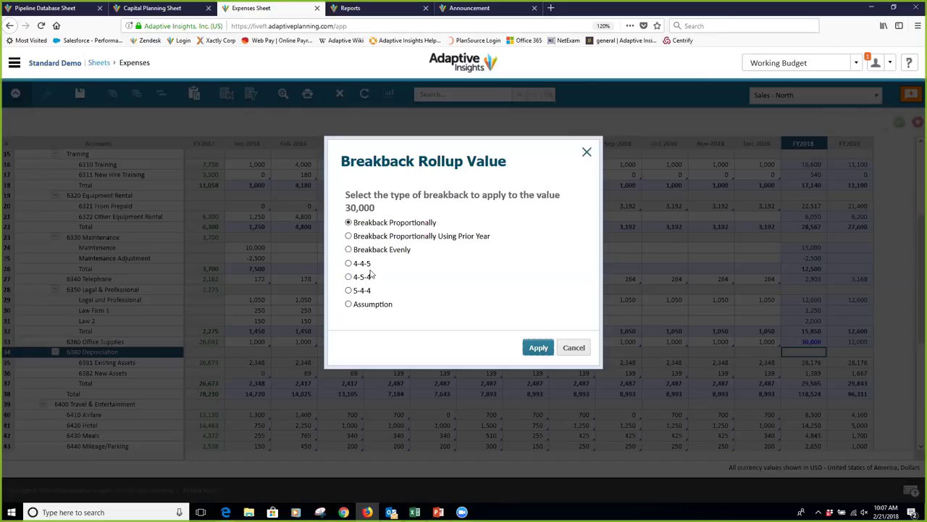
left_click(349, 305)
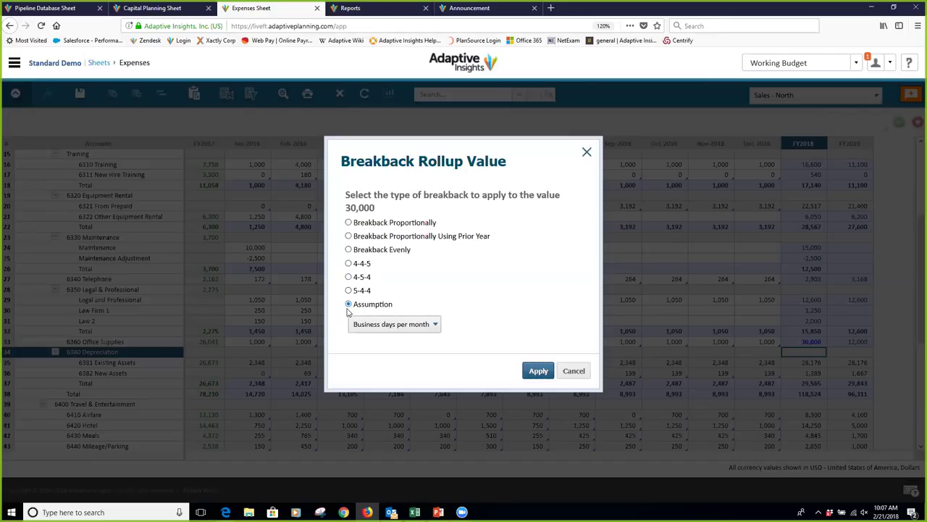
left_click(436, 326)
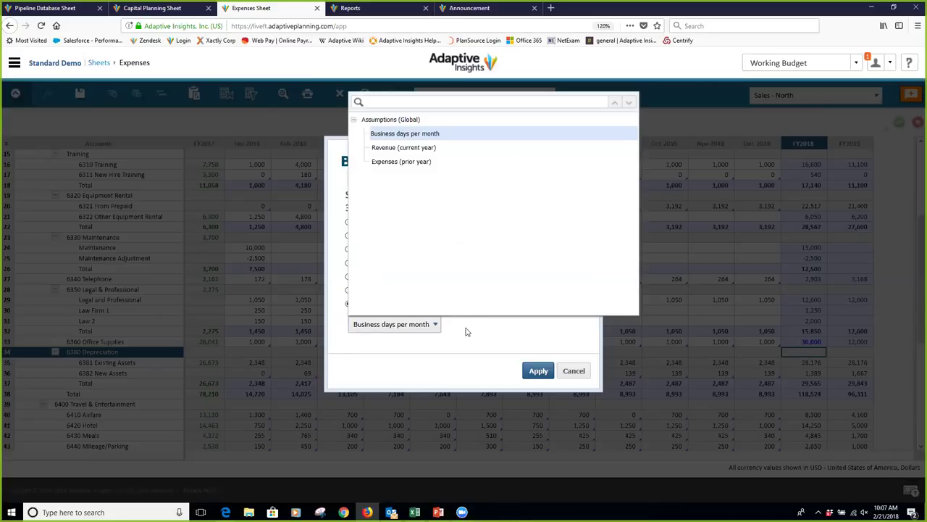
left_click(468, 330)
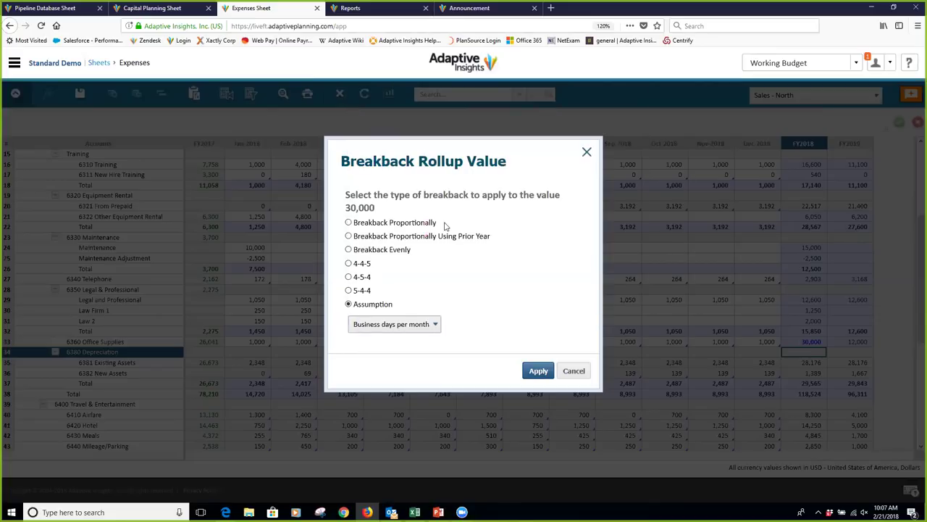
left_click(349, 237)
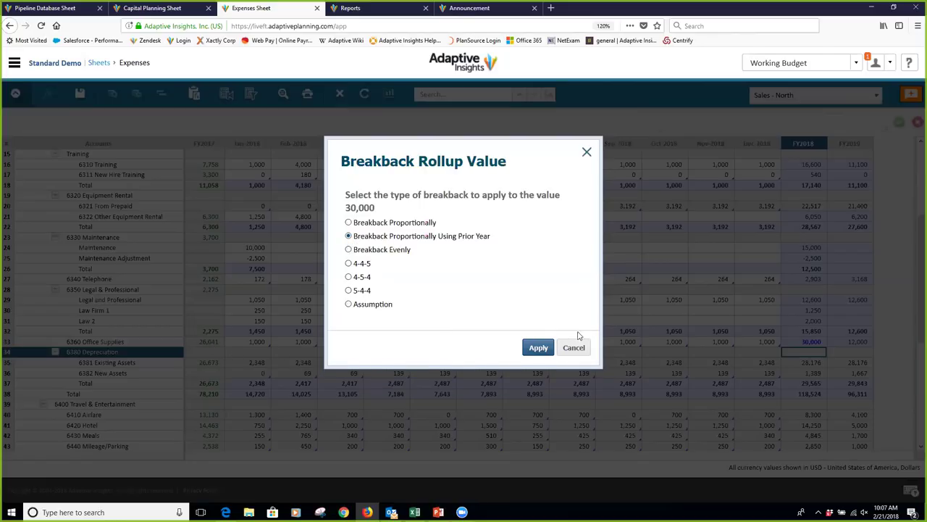
left_click(539, 351)
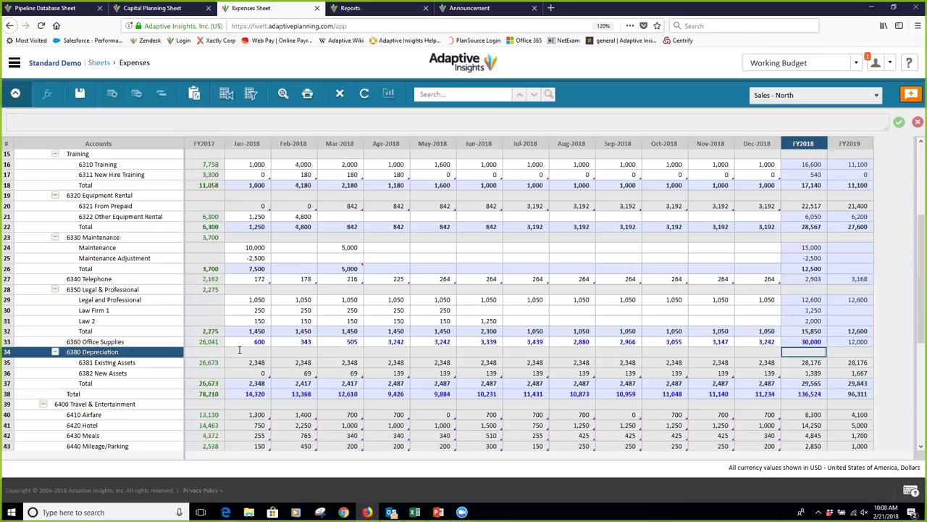
- View the increment and decrement options for adjusting the January to June 2018 Office Supplies values, and close them without applying an adjustment
left_click_drag(247, 341, 479, 342)
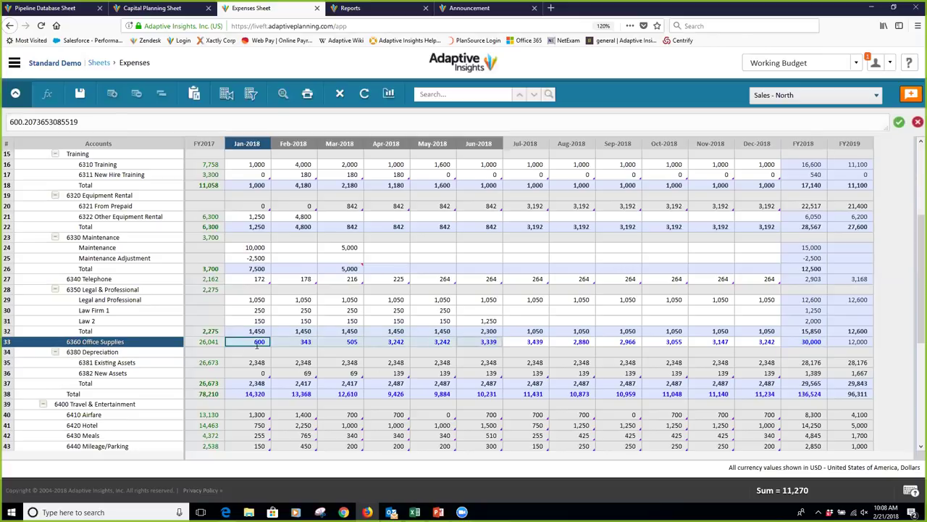
right_click(249, 345)
left_click(266, 384)
left_click(340, 203)
left_click(458, 207)
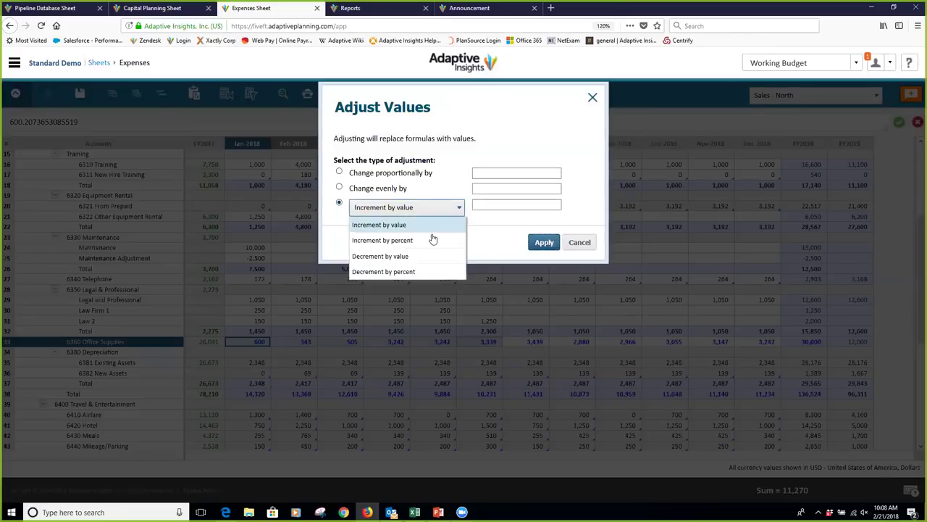
left_click(580, 242)
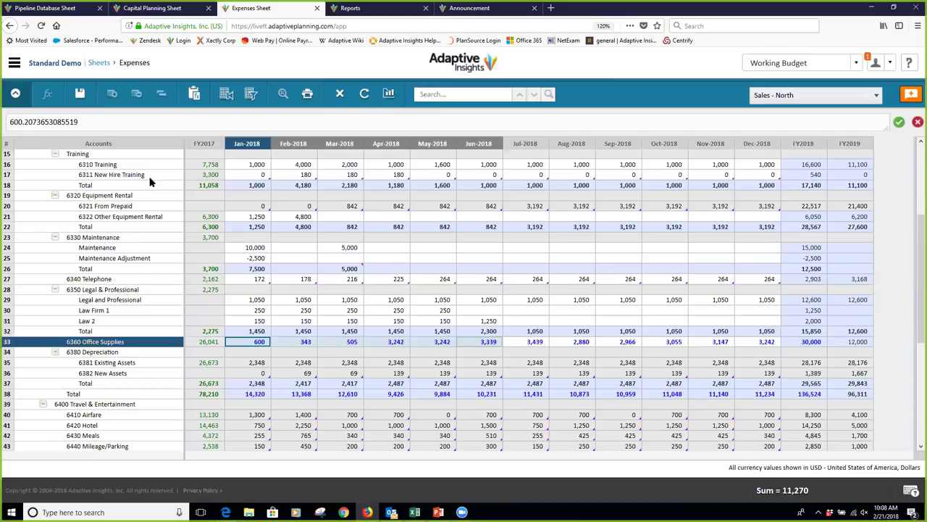
- Save the Expenses sheet and open the audit trail of the January 2018 cell for 6360 Office Supplies
left_click(84, 93)
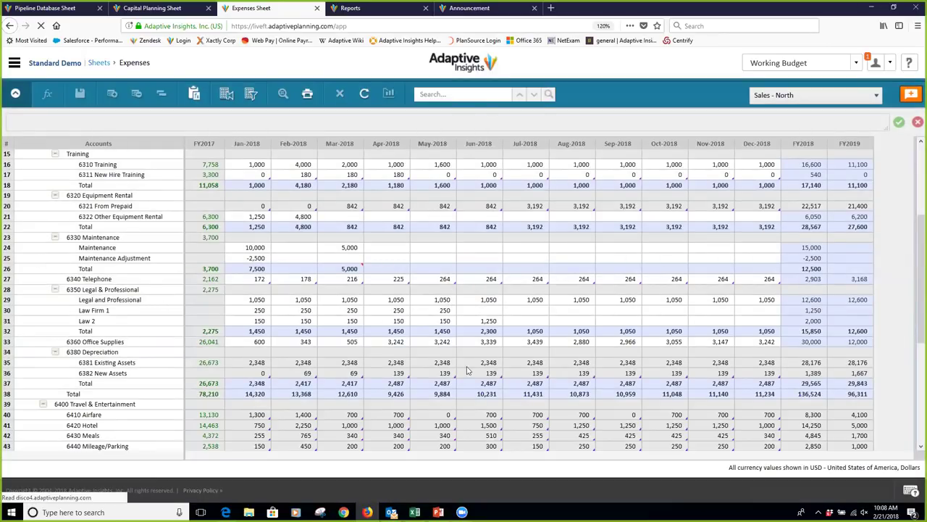
right_click(252, 341)
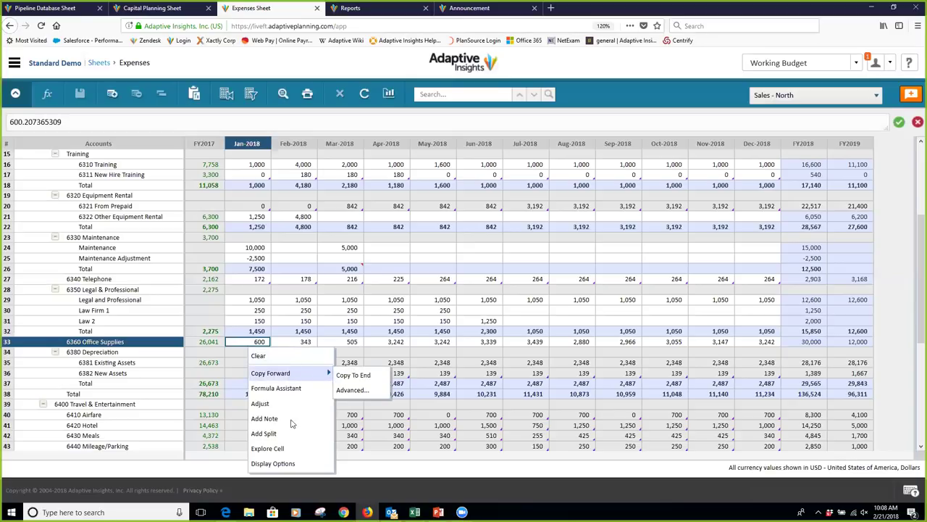
key("Escape")
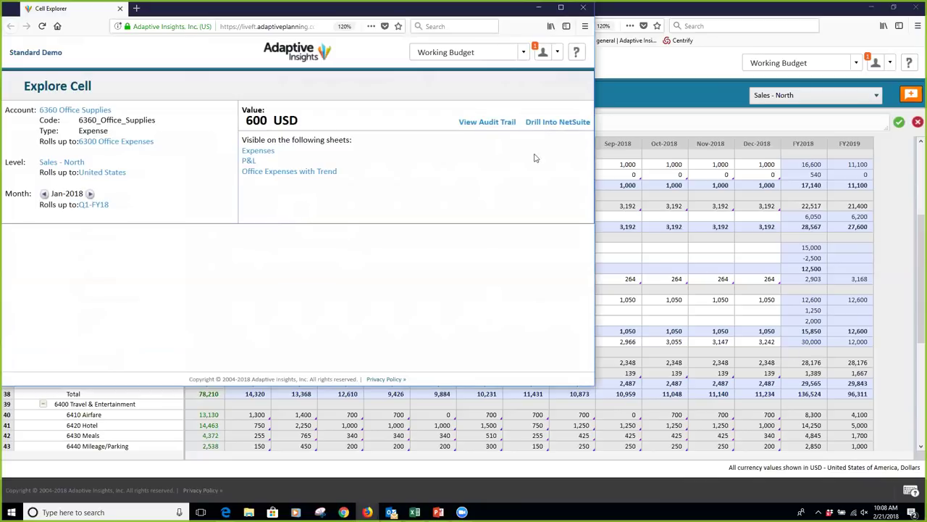
left_click(490, 124)
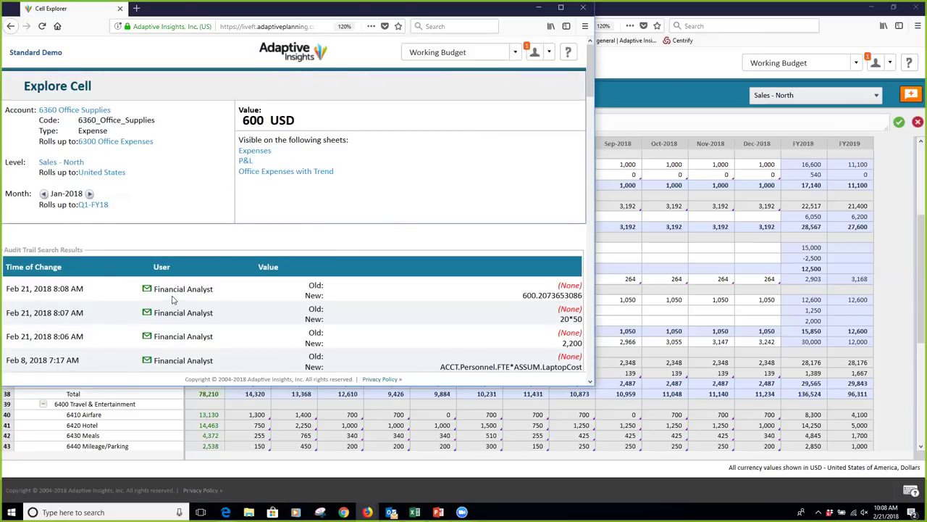
- Review the change history in the January 2018 Office Supplies audit trail, from newest to oldest entry, and close the Cell Explorer
scroll(538, 331, "down", 10)
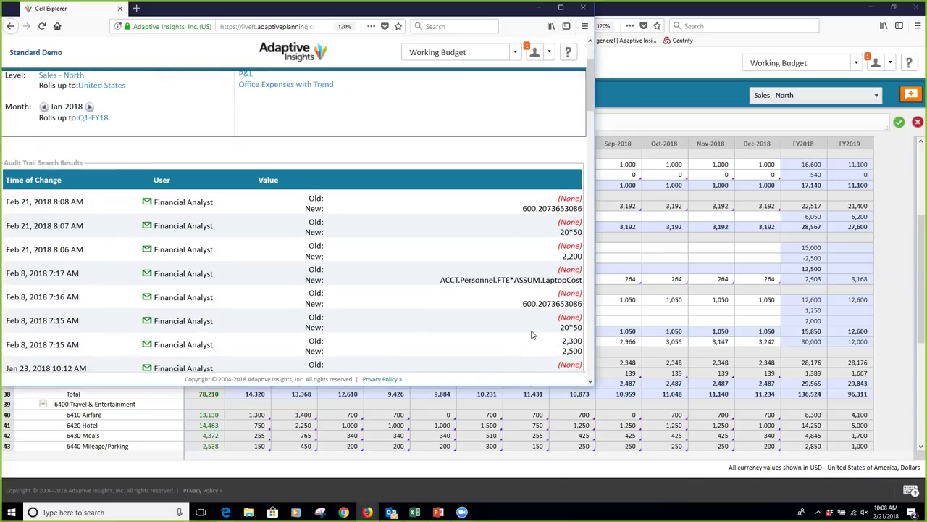
scroll(143, 315, "down", 15)
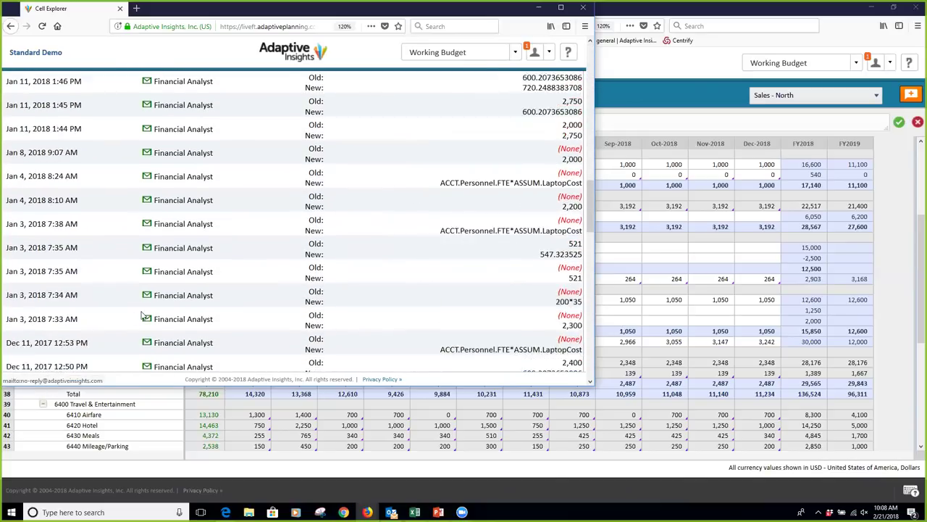
scroll(34, 287, "down", 2)
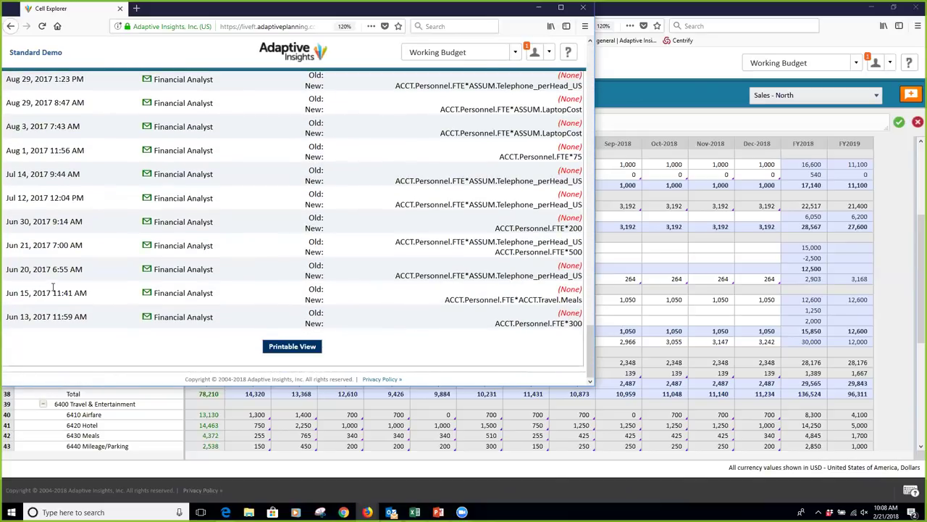
scroll(51, 288, "up", 10)
scroll(54, 290, "up", 10)
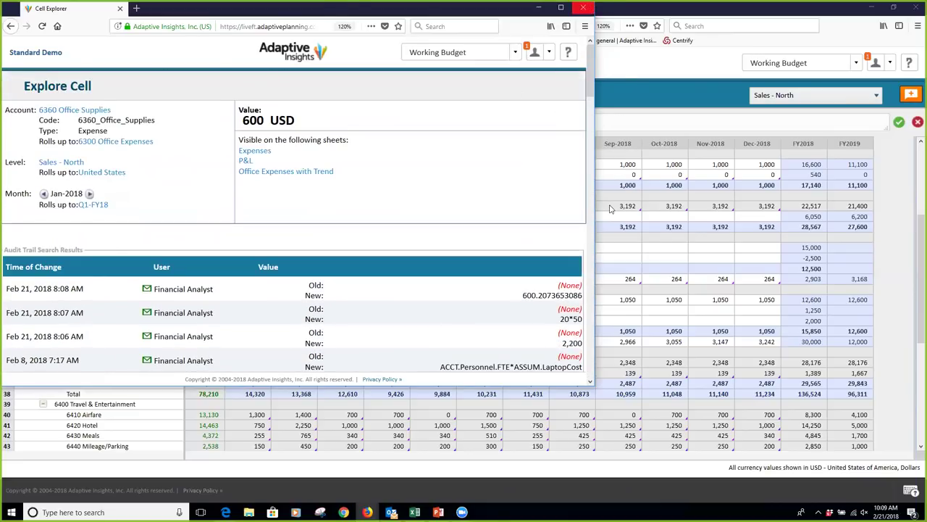
left_click(589, 8)
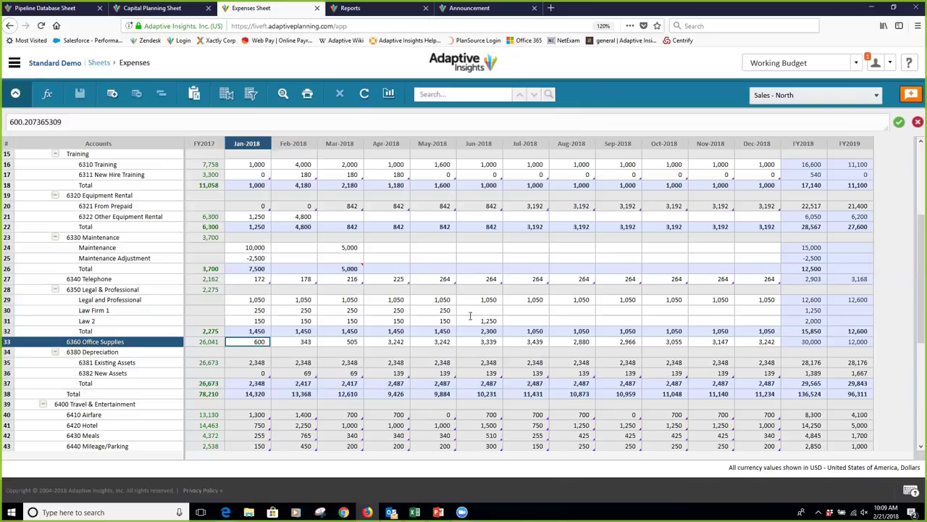
- Open the Current Month Expense Variance Analysis (w/ YTD) report
scroll(405, 301, "up", 5)
left_click(161, 9)
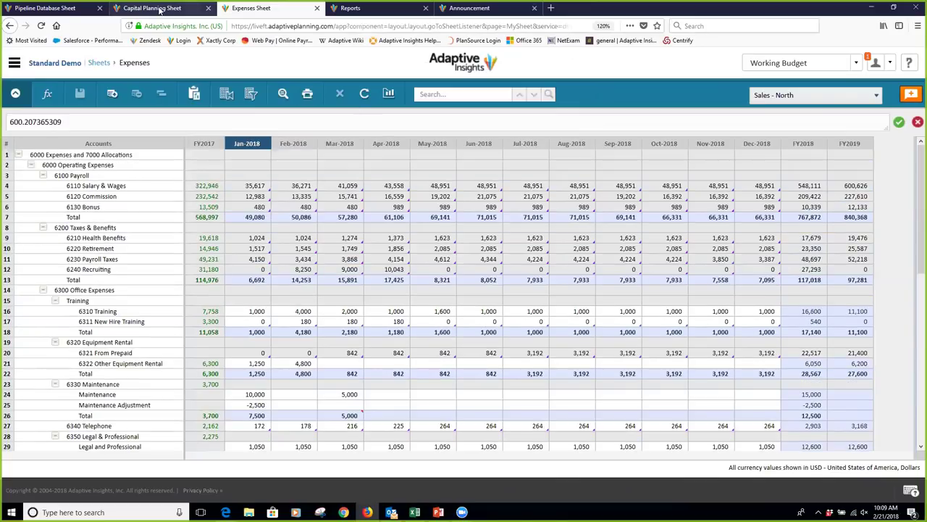
left_click(266, 9)
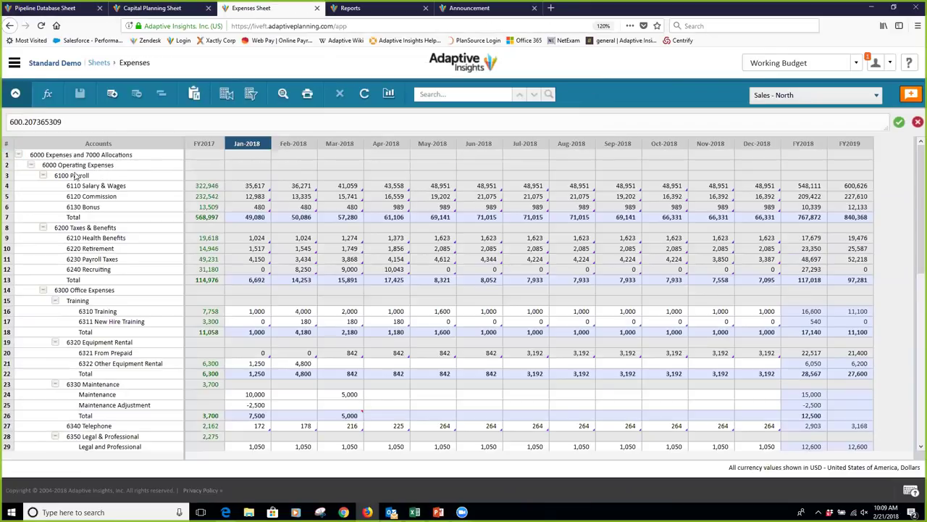
left_click(13, 63)
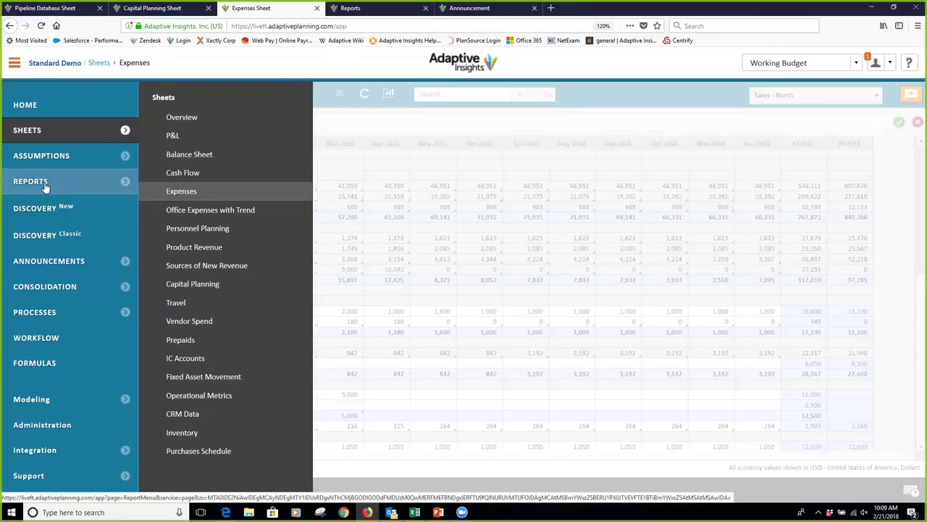
left_click(125, 182)
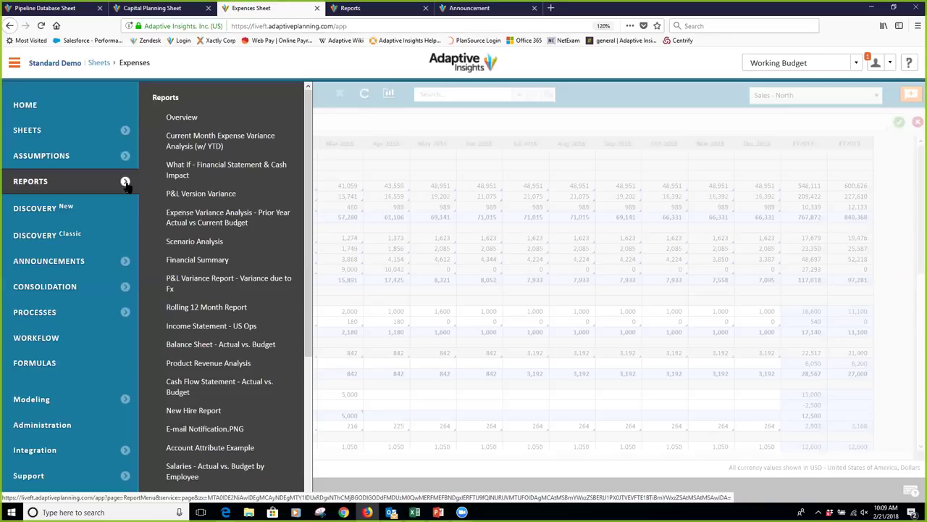
left_click(197, 147)
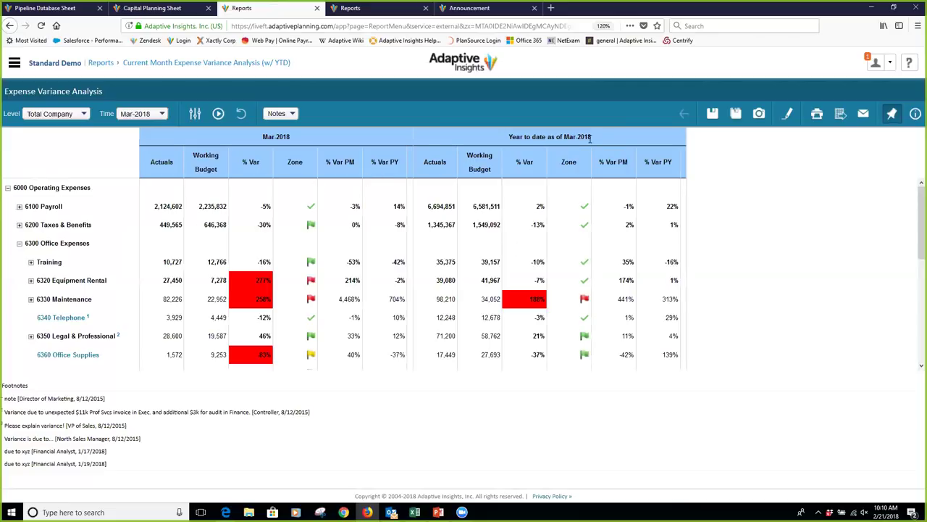
- Set the report level to Sales - North and rerun the expense variance report
left_click(82, 114)
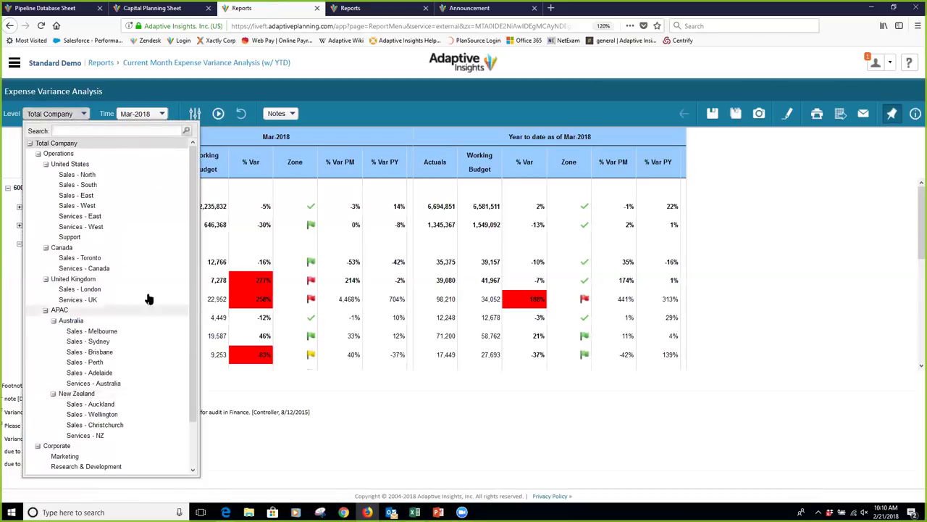
scroll(143, 295, "down", 2)
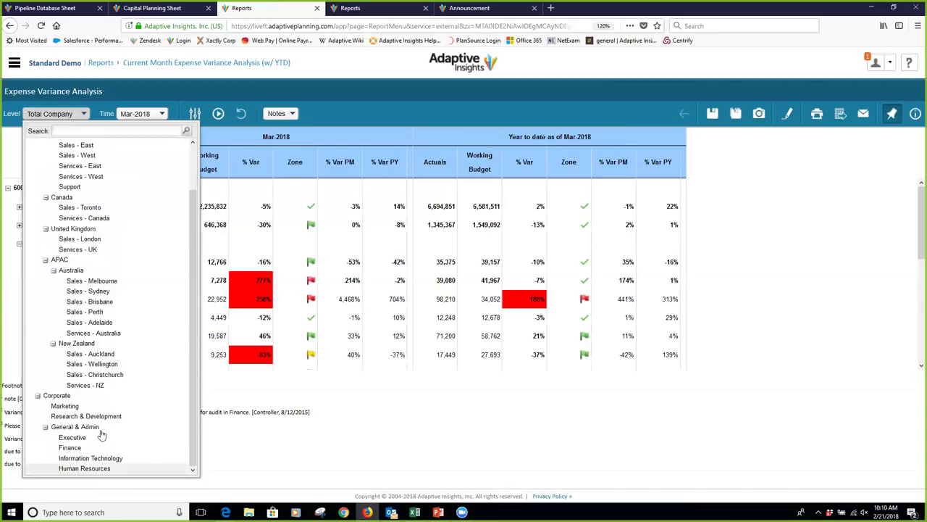
scroll(108, 217, "up", 5)
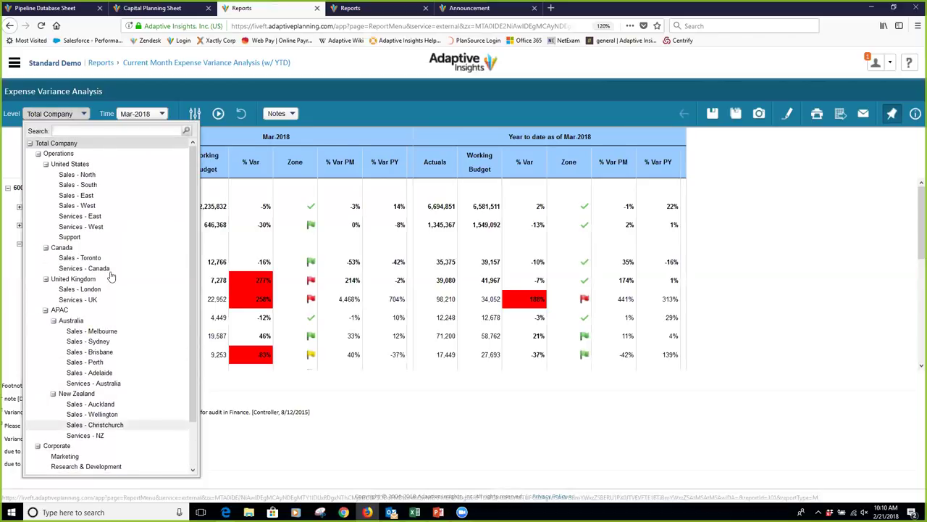
left_click(78, 175)
left_click(211, 117)
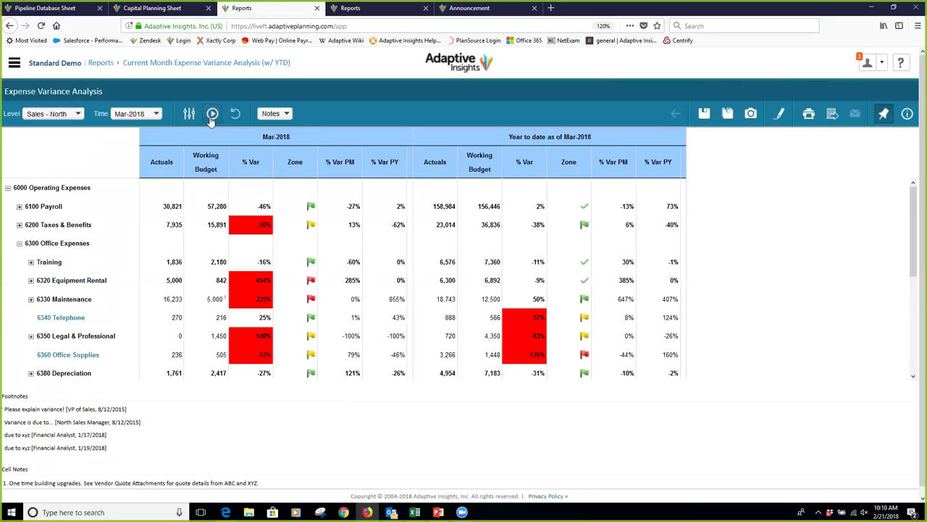
- Look through the organization levels available for the report and close the list without choosing another level
left_click(78, 115)
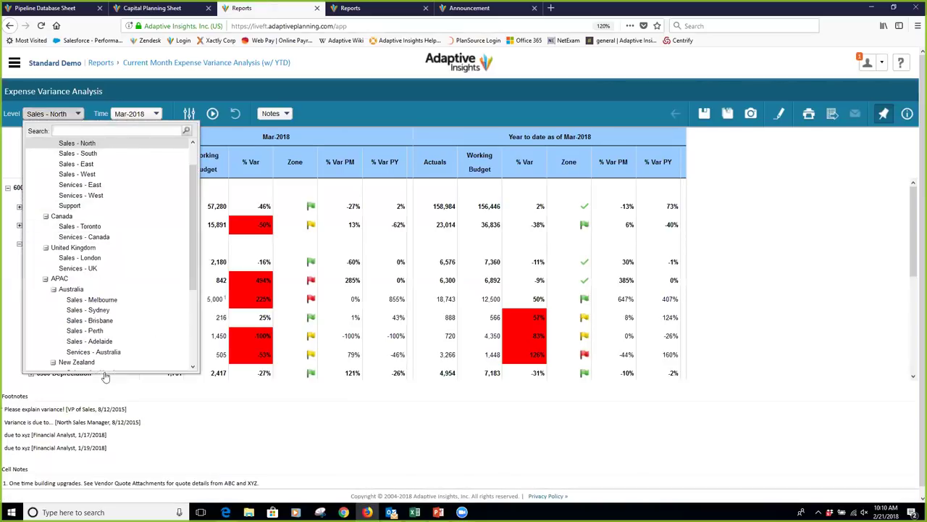
scroll(145, 221, "up", 1)
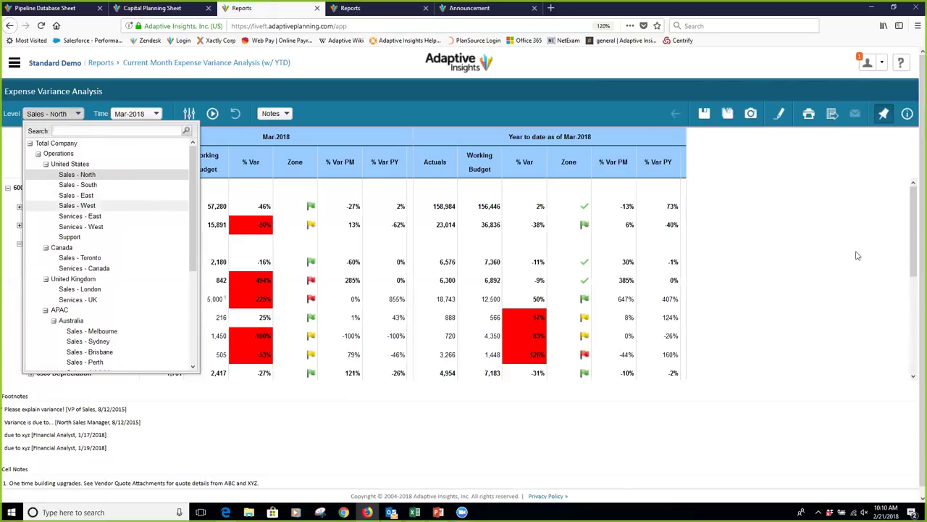
left_click(776, 262)
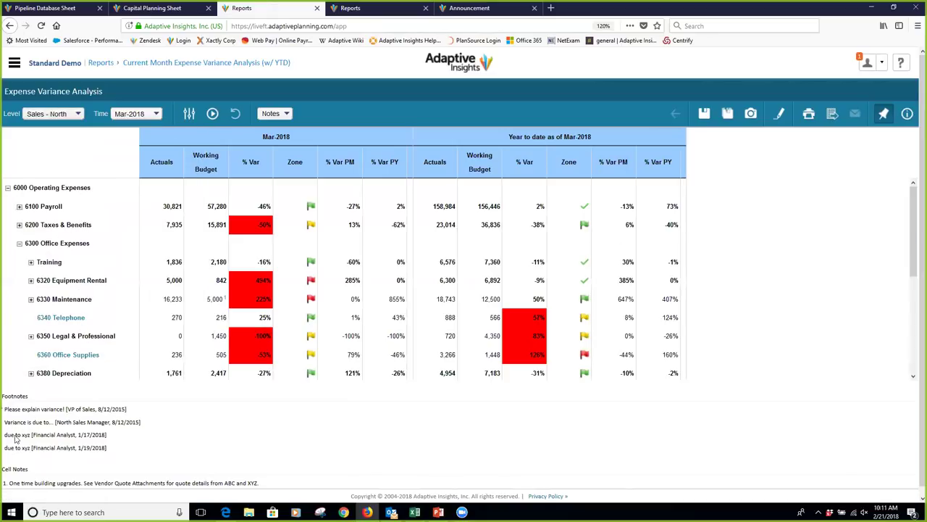
- Show the report's line notes in a column instead of as footnotes
left_click(290, 116)
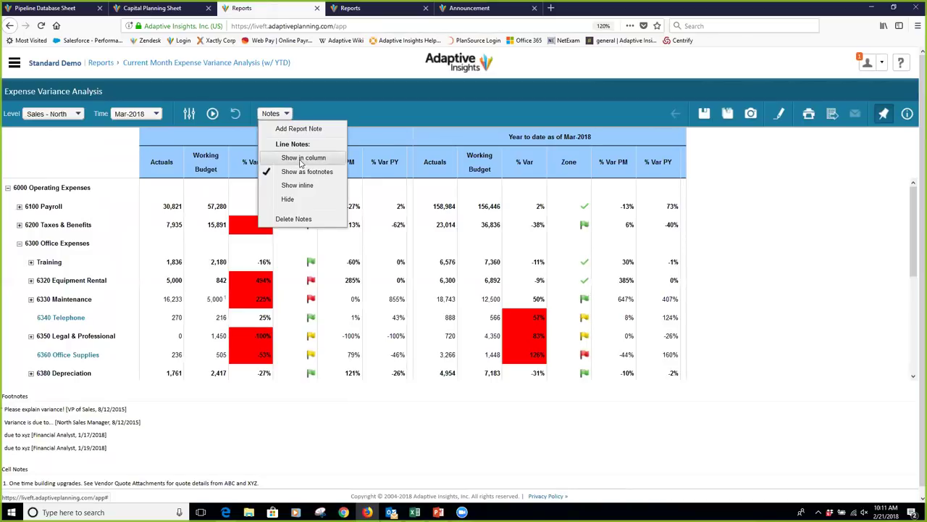
left_click(301, 158)
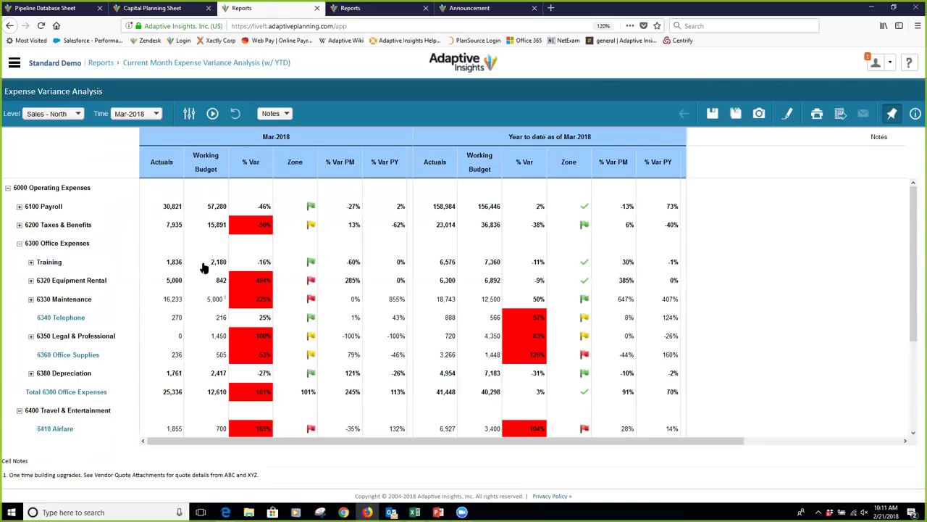
scroll(912, 257, "down", 2)
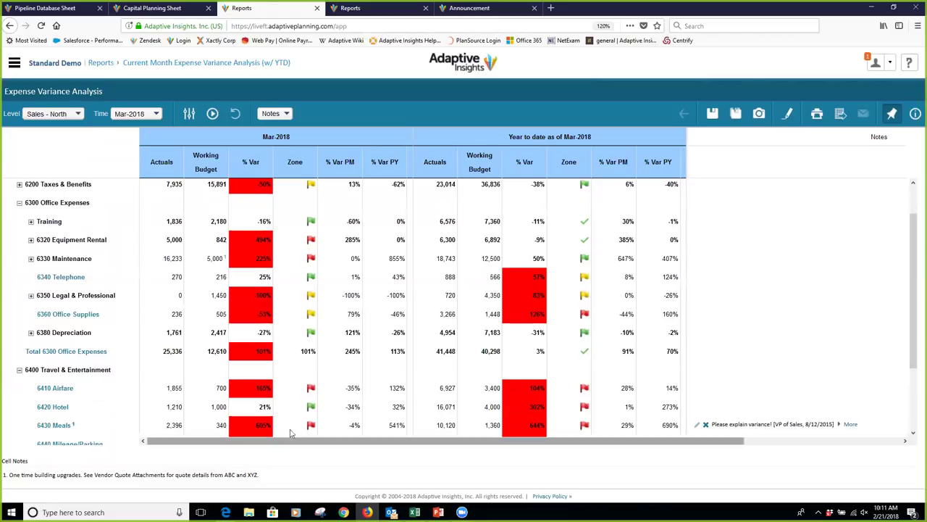
- Explore the March 2018 actual for 6430 Meals, drill into its transactions, and close the transaction and explorer pages
double_click(170, 428)
double_click(292, 10)
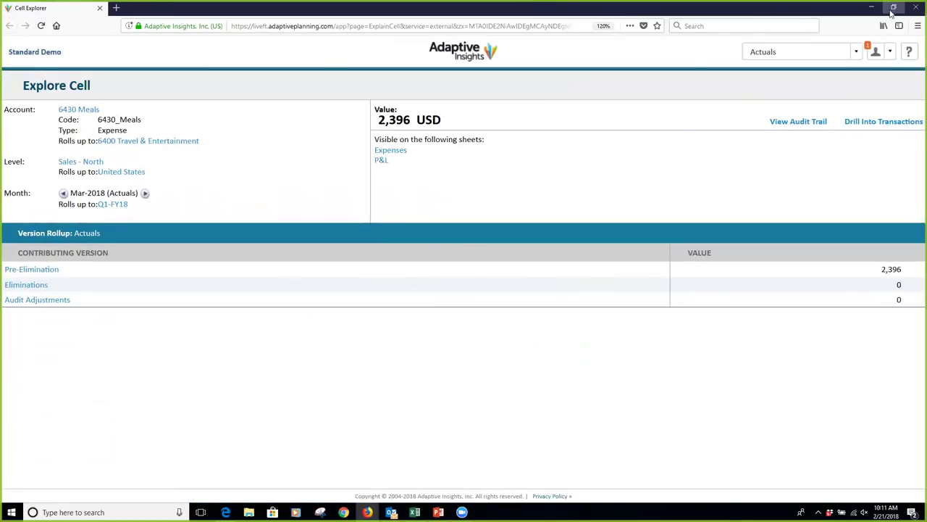
left_click(892, 7)
left_click_drag(362, 8, 601, 8)
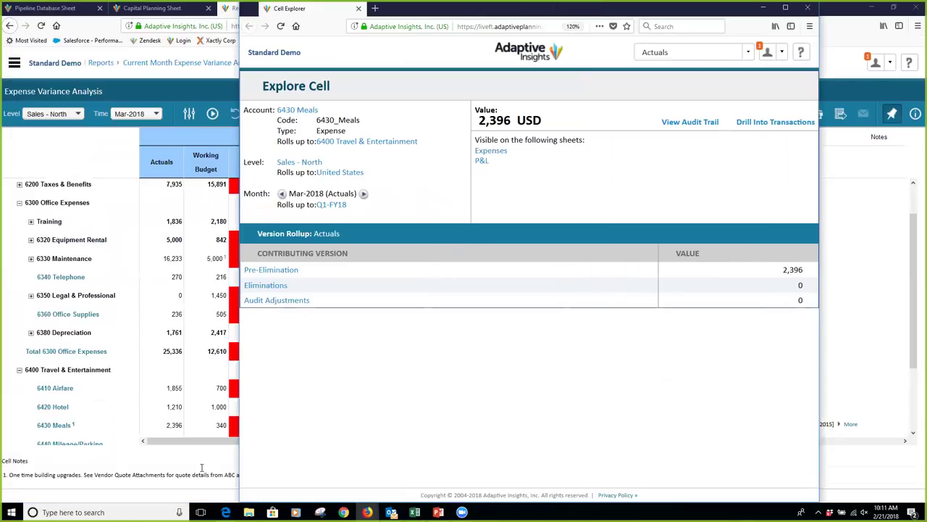
left_click(775, 121)
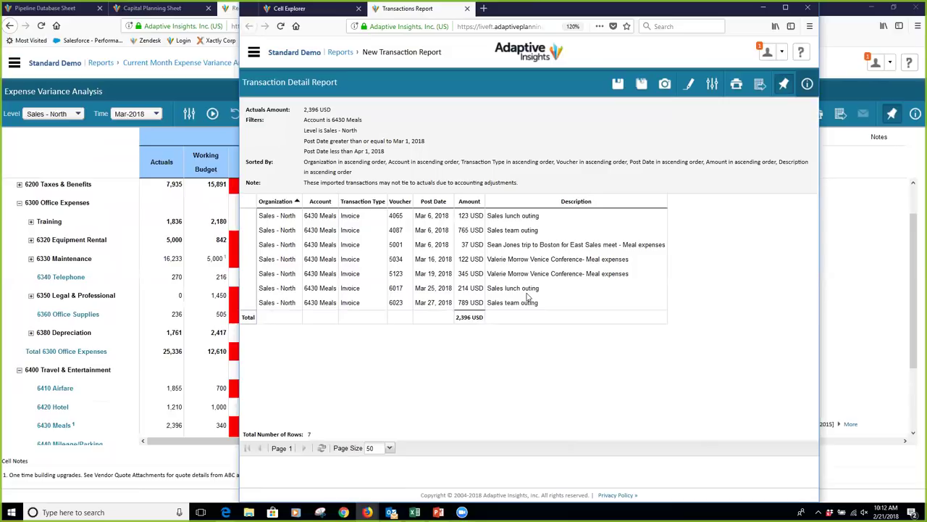
left_click(807, 7)
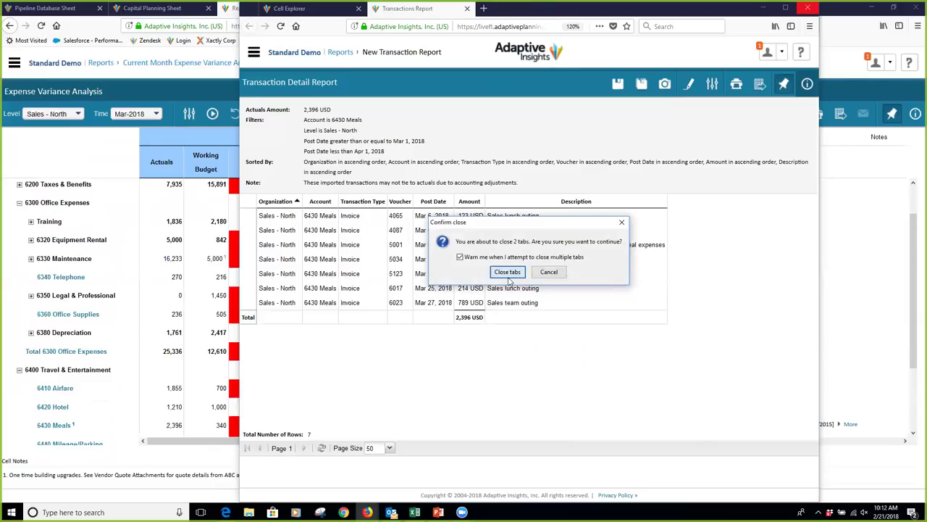
left_click(507, 273)
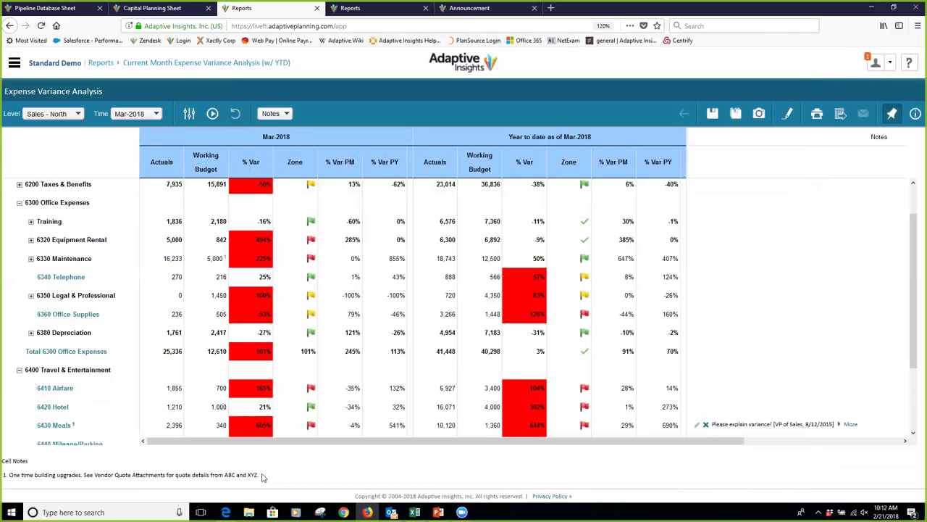
- Read the building upgrades cell note, view it in the March 2018 working budget cell details of 6330 Maintenance, and close the explorer
left_click_drag(263, 477, 11, 475)
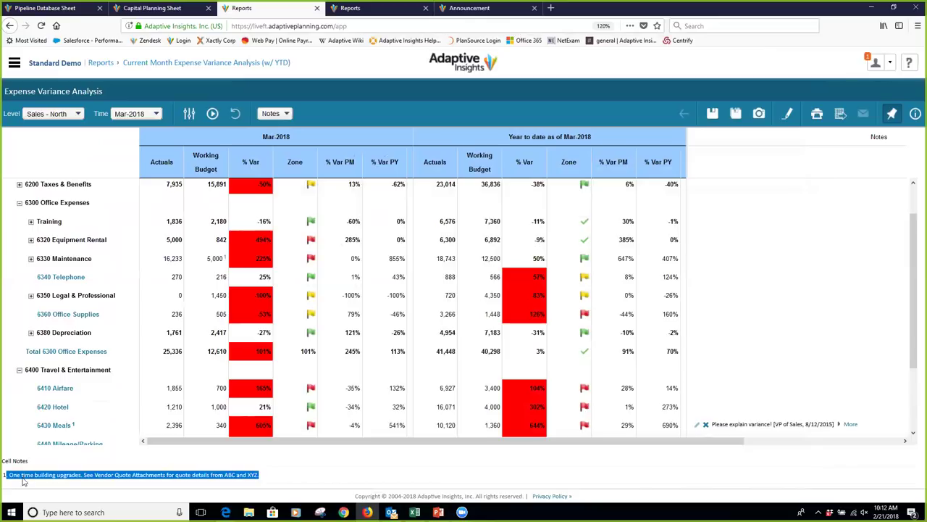
left_click(215, 258)
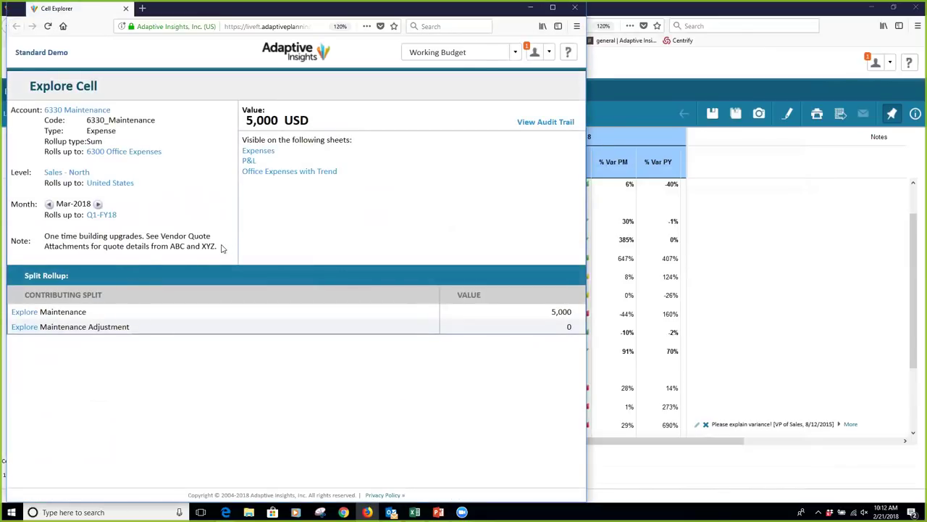
left_click_drag(106, 263, 44, 246)
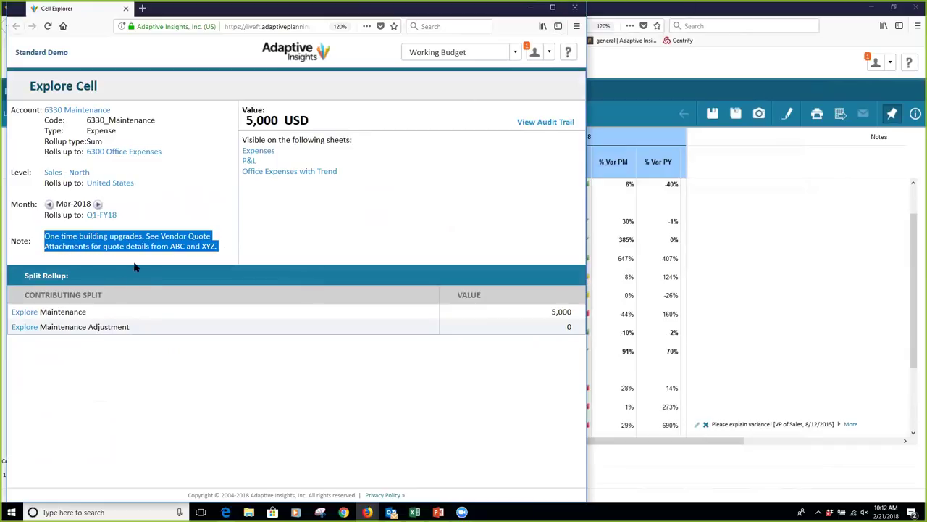
left_click(575, 8)
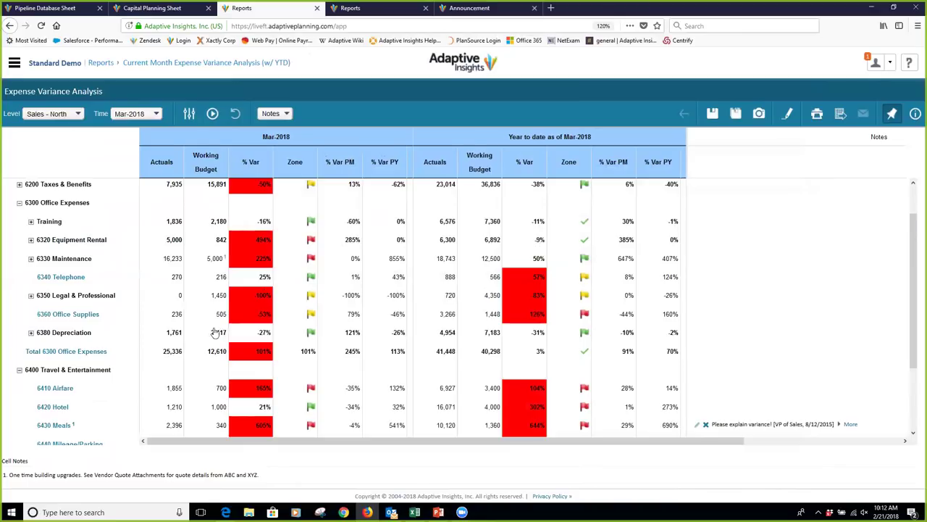
- Explore the March 2018 actual for 6340 Telephone down to its pre-elimination contributing versions and close the explorer
double_click(176, 280)
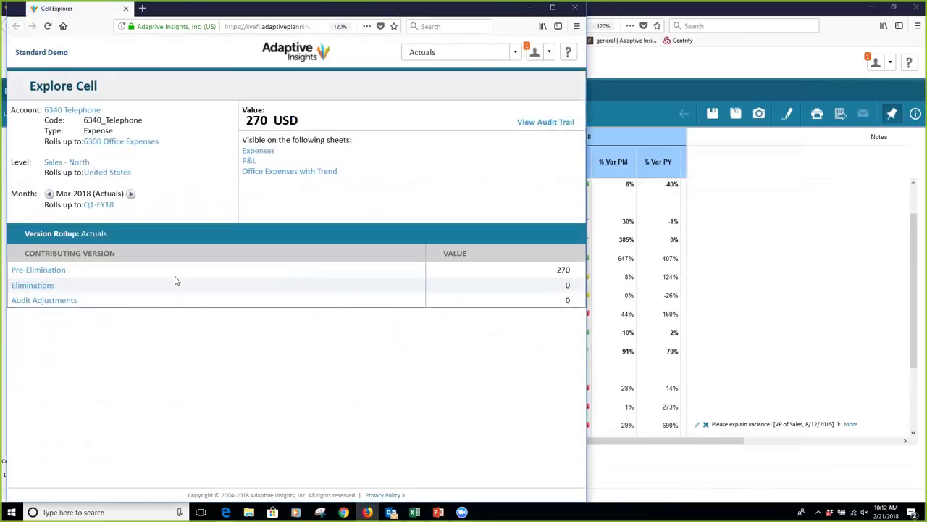
left_click(49, 271)
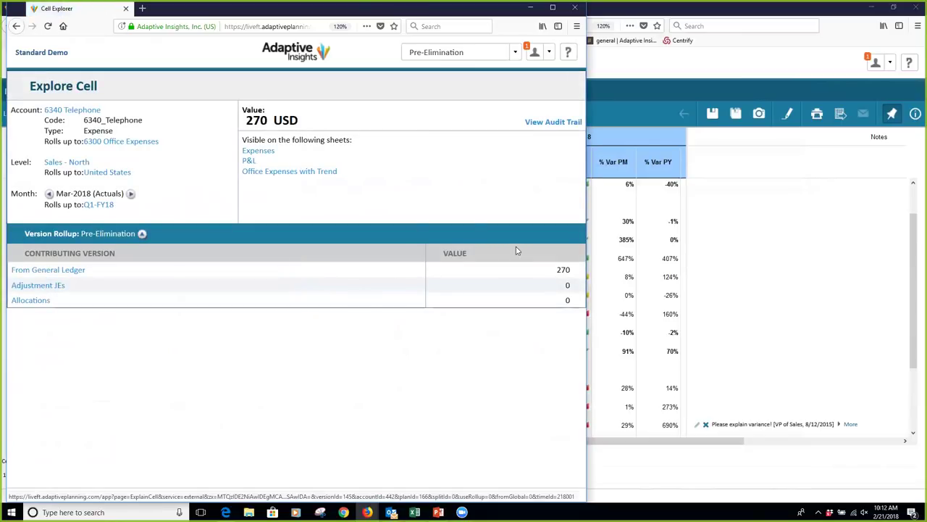
left_click(575, 7)
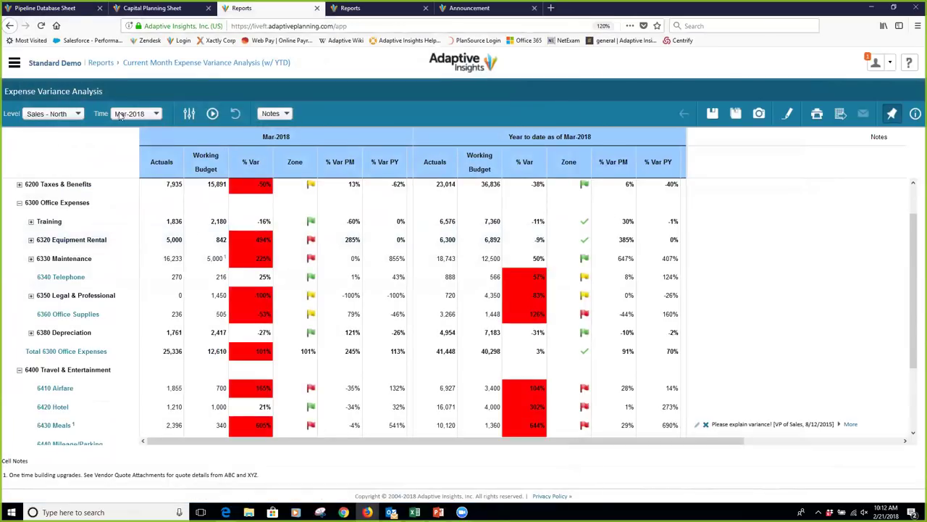
- Return to the reports list and look through the Favorites reports and the Shared Reports folders
left_click(101, 62)
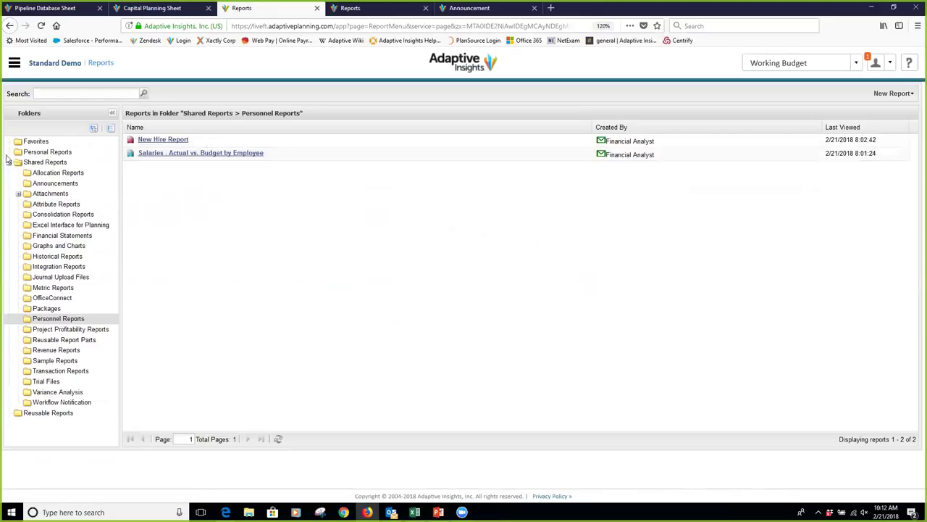
left_click(9, 162)
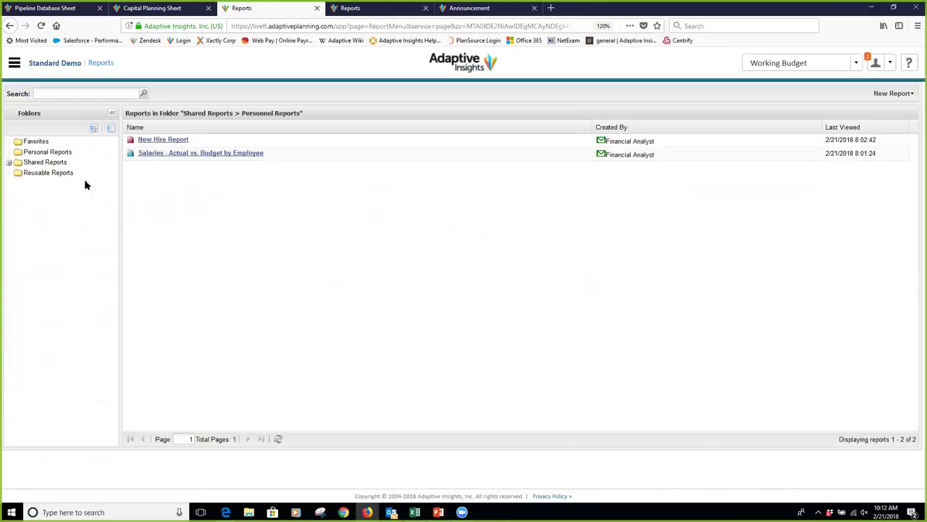
left_click(36, 142)
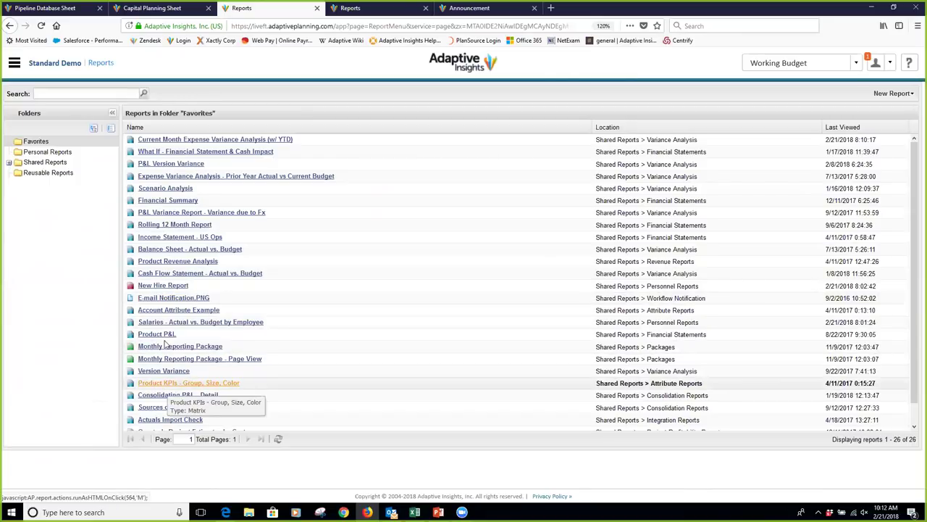
left_click(9, 162)
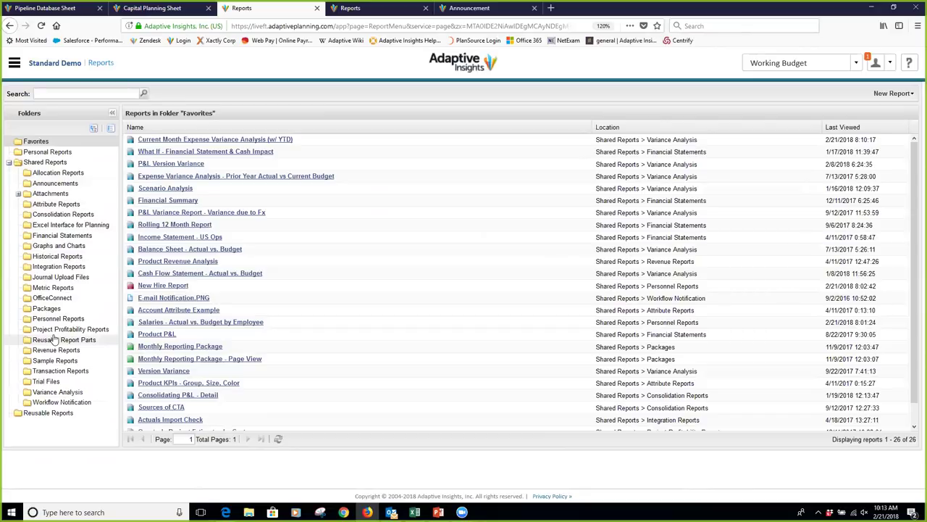
left_click(10, 163)
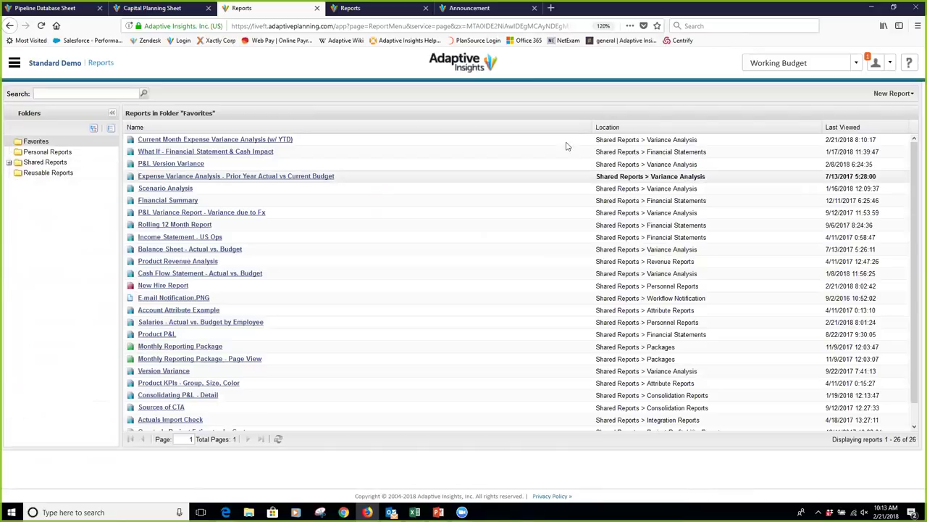
- Start a new matrix report and browse the GL accounts and assumptions available for it
left_click(887, 97)
left_click(870, 109)
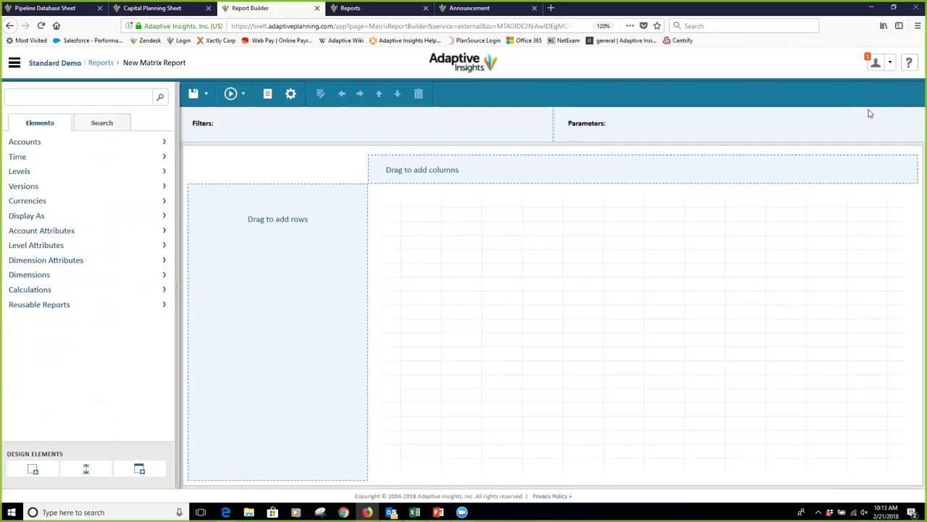
left_click(164, 142)
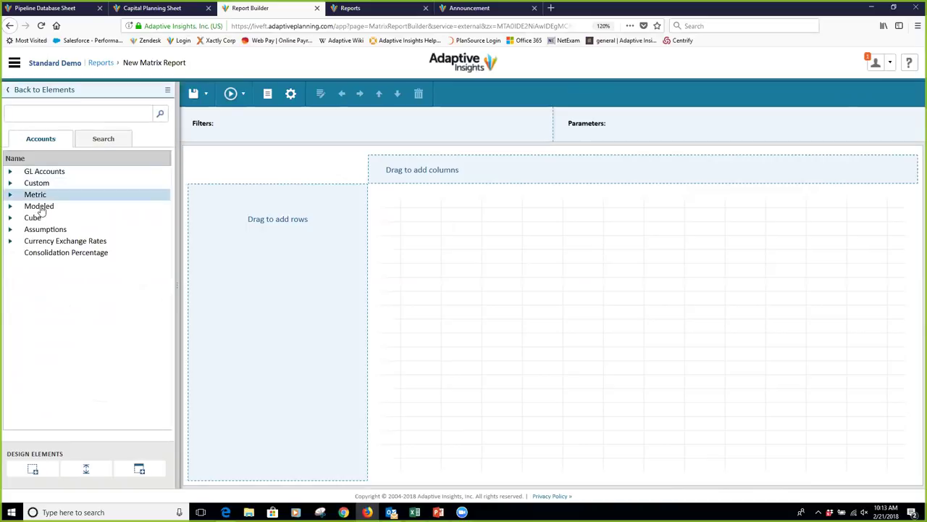
left_click(10, 172)
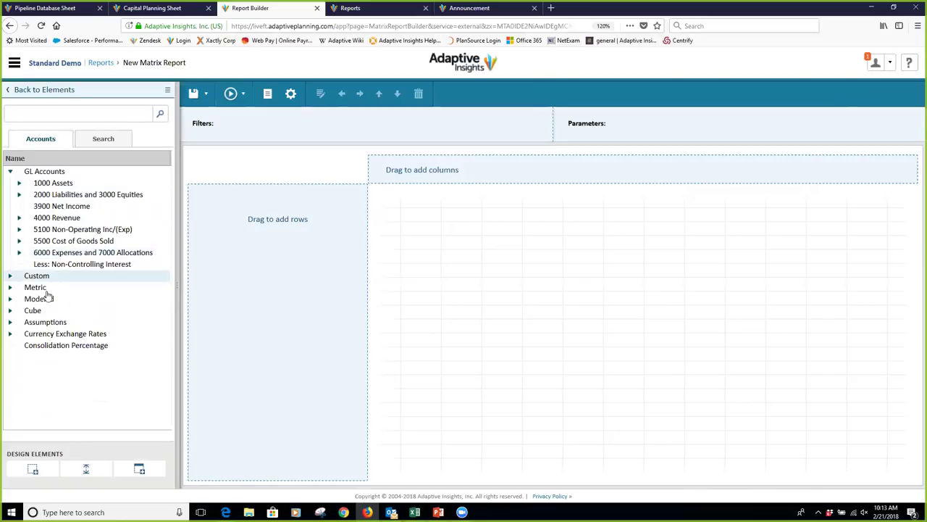
left_click(10, 322)
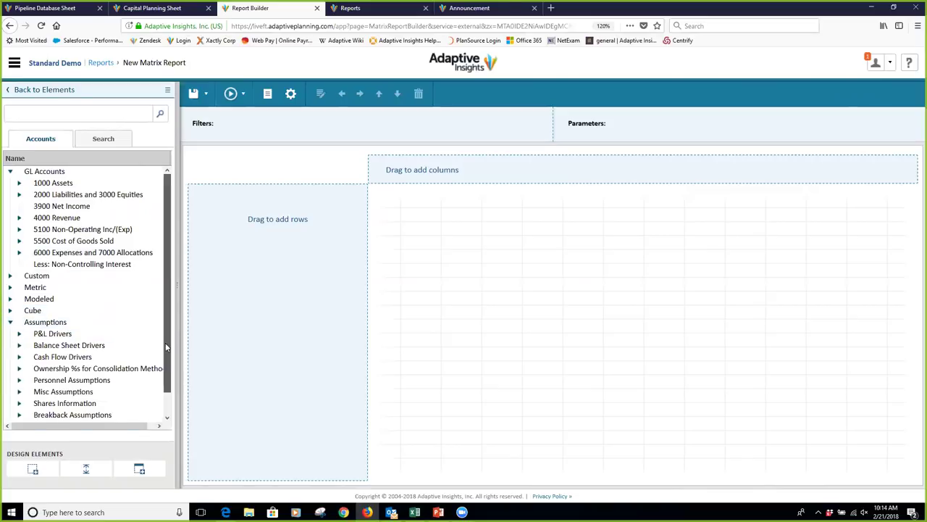
scroll(168, 331, "down", 1)
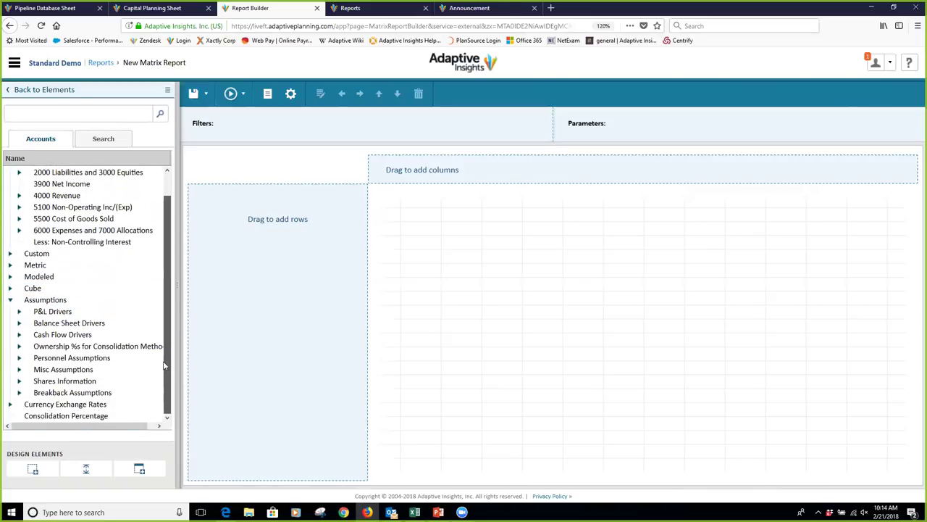
left_click(9, 302)
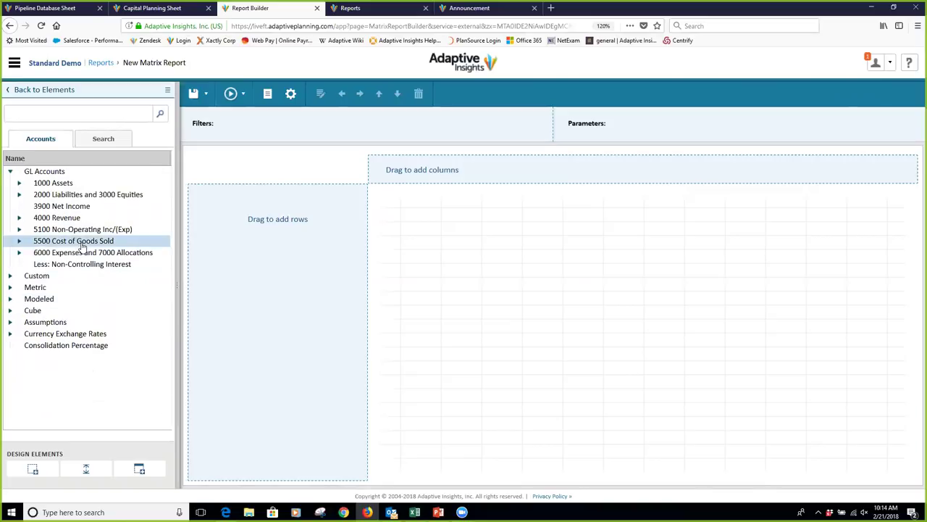
- Add 4000 Revenue, 5500 Cost of Goods Sold and 6000 Expenses and 7000 Allocations as rows, with a spacer below 4000 Revenue
left_click(19, 217)
left_click_drag(56, 217, 222, 207)
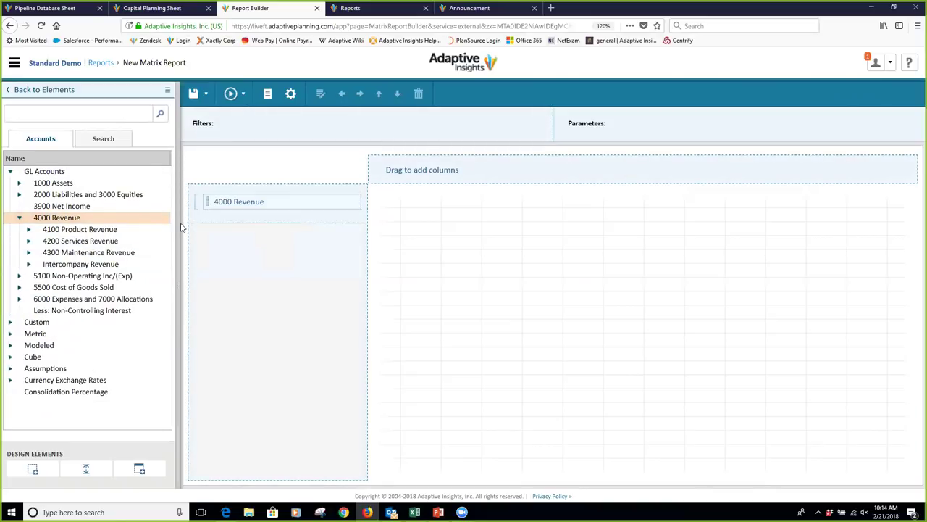
left_click(42, 289)
left_click_drag(42, 290, 250, 221)
left_click_drag(86, 470, 236, 216)
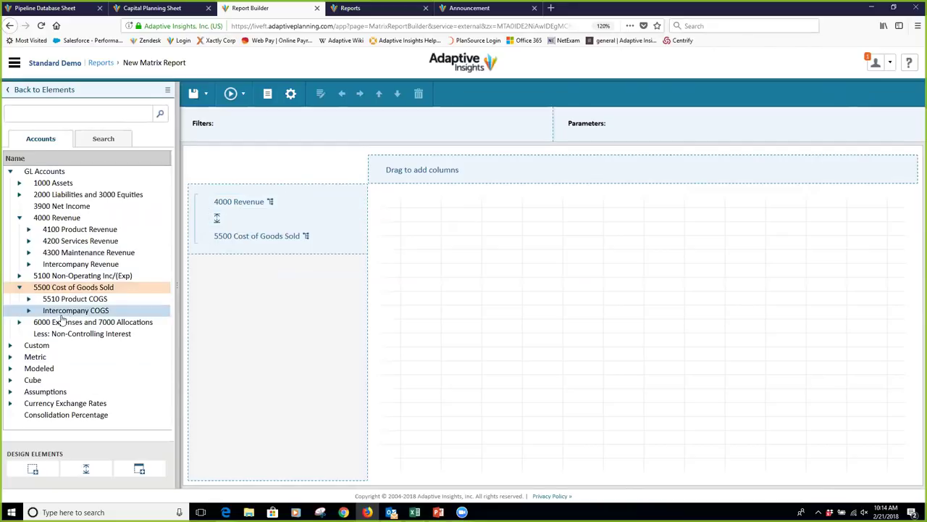
left_click(20, 323)
left_click_drag(76, 324, 250, 257)
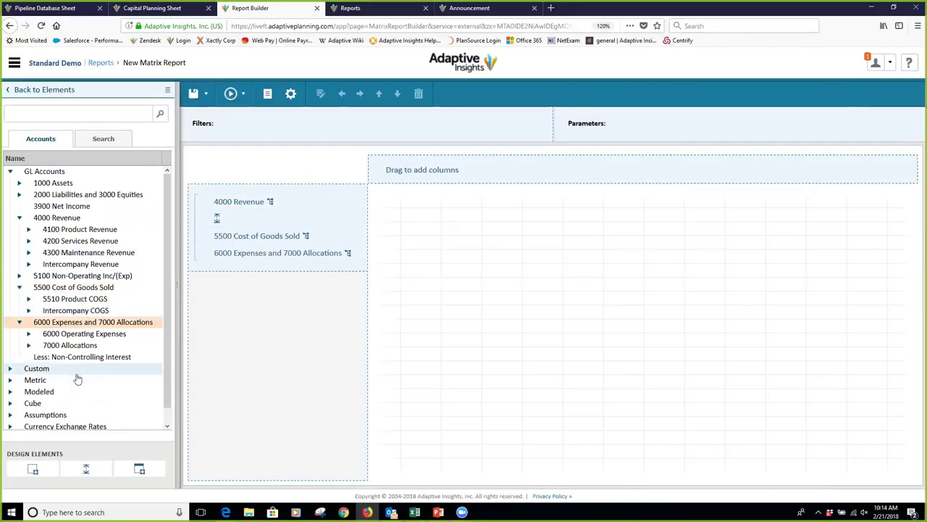
- Add the metrics Gross Margin % and a spacer below Cost of Goods Sold, and EBITDA % and Net Income below the expenses
left_click(10, 381)
left_click_drag(51, 392, 255, 249)
left_click_drag(85, 469, 225, 270)
scroll(113, 328, "down", 5)
scroll(112, 327, "down", 1)
left_click_drag(62, 202, 223, 307)
left_click_drag(52, 313, 204, 321)
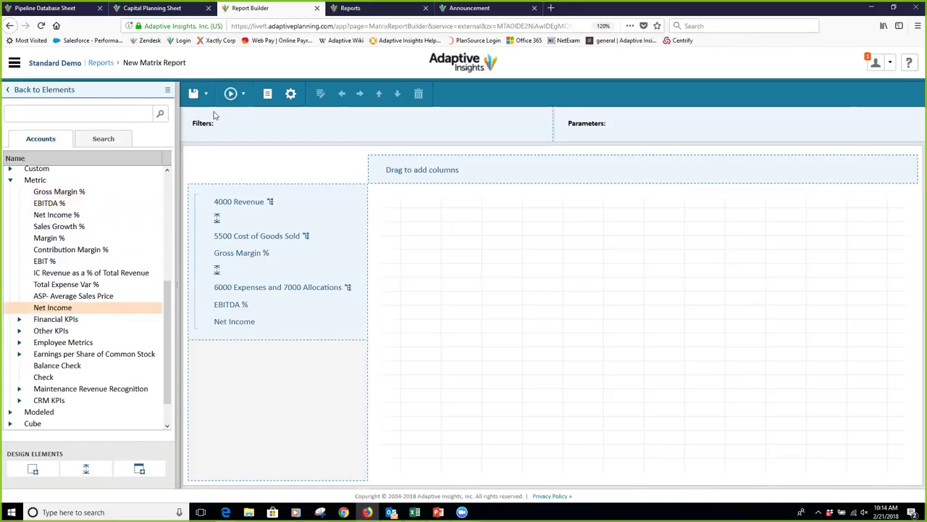
- Add Q1-FY18 from the FY2018 time periods as the report's column
left_click(167, 92)
left_click(193, 115)
left_click(10, 229)
left_click(19, 241)
left_click_drag(46, 245, 412, 168)
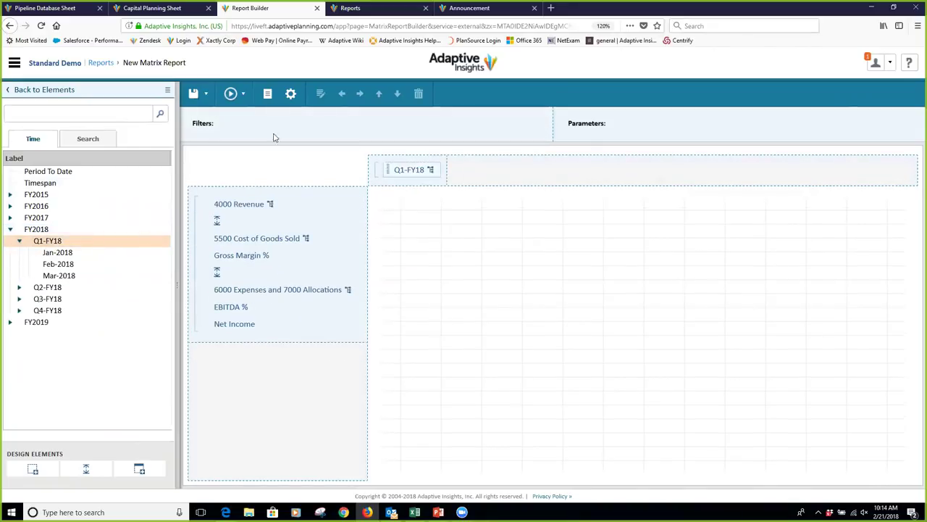
- Add the Total Company level as a report parameter
left_click(169, 92)
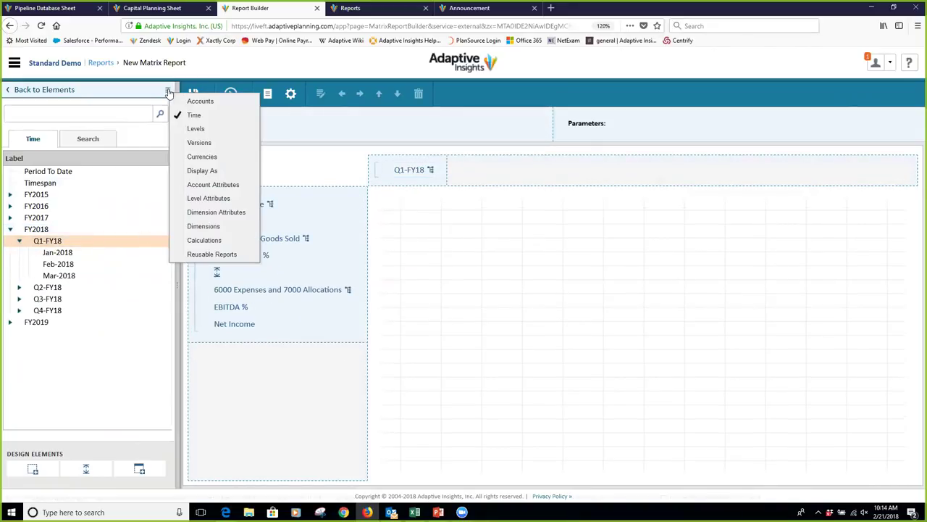
left_click(186, 130)
left_click_drag(36, 172, 610, 124)
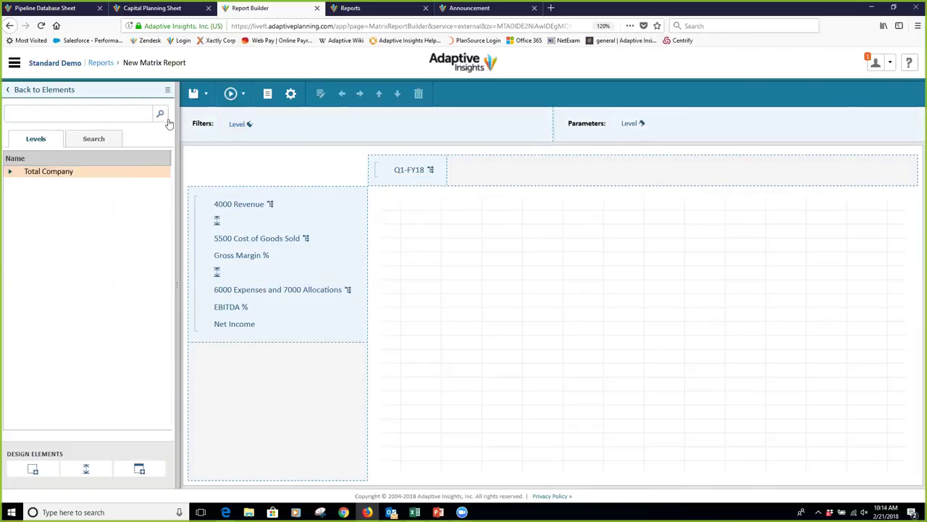
- Nest the Actuals and Working Budget versions beneath the Q1-FY18 column
left_click(168, 91)
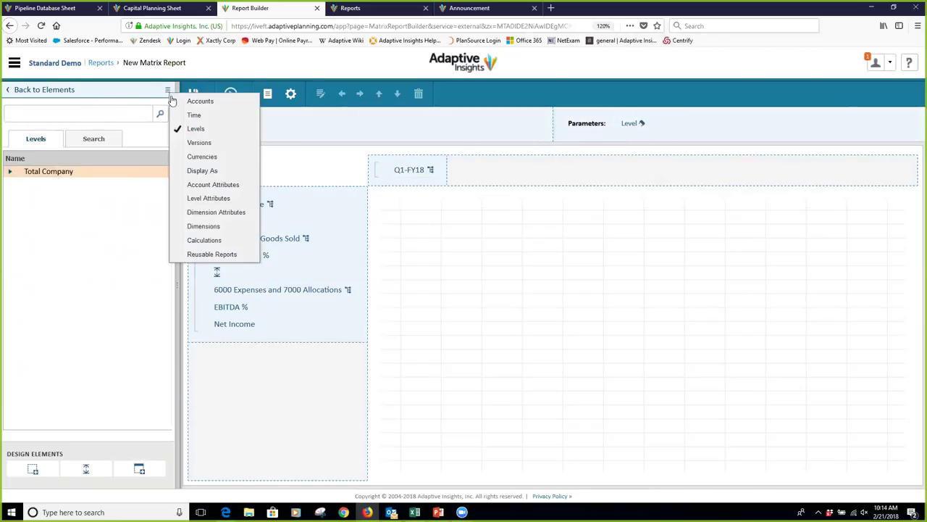
left_click(200, 144)
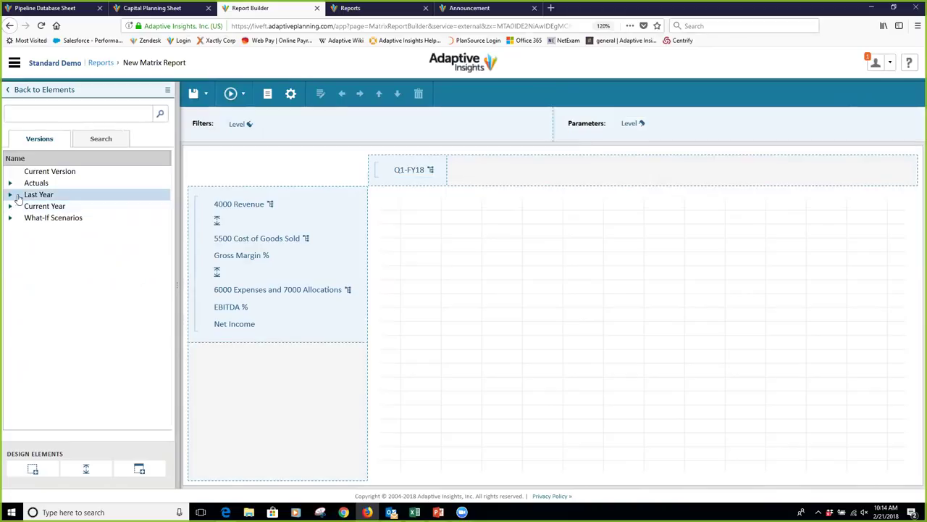
left_click_drag(34, 186, 391, 187)
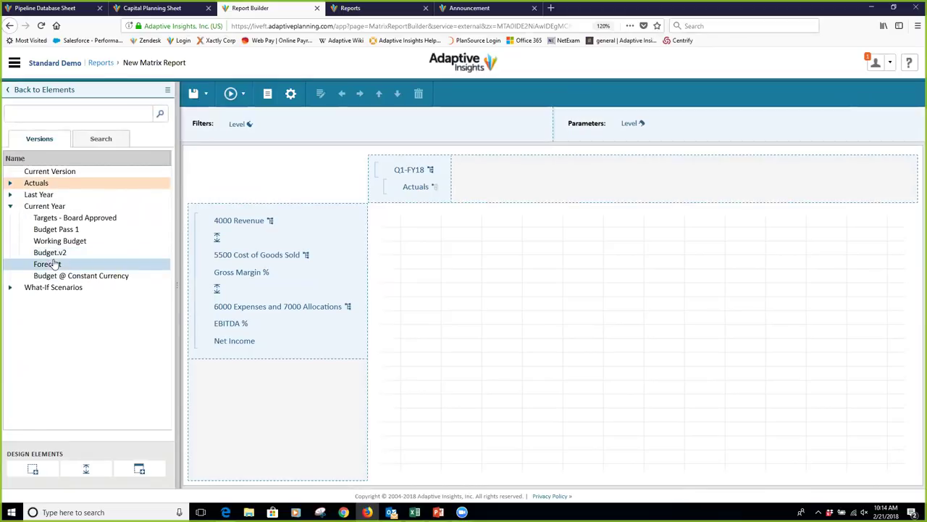
left_click_drag(64, 242, 430, 191)
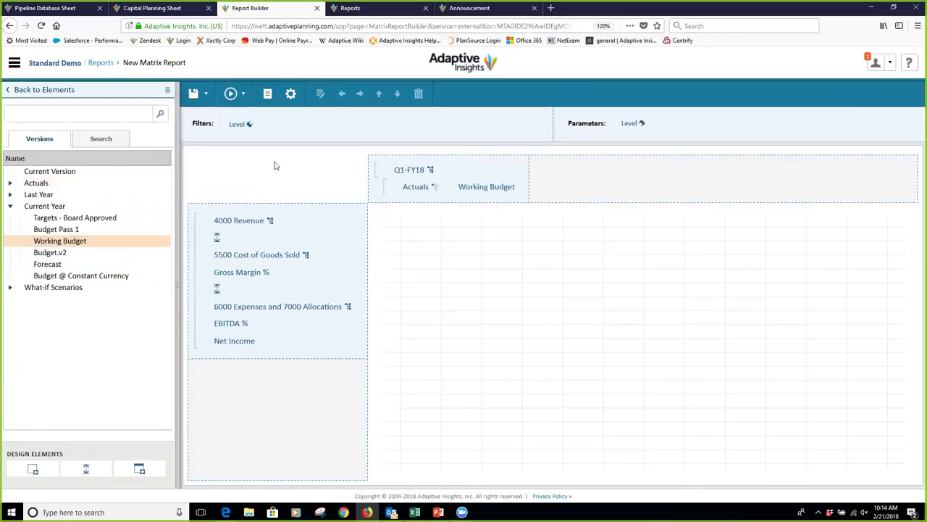
- Add a Difference calculation column beside Working Budget
left_click(167, 92)
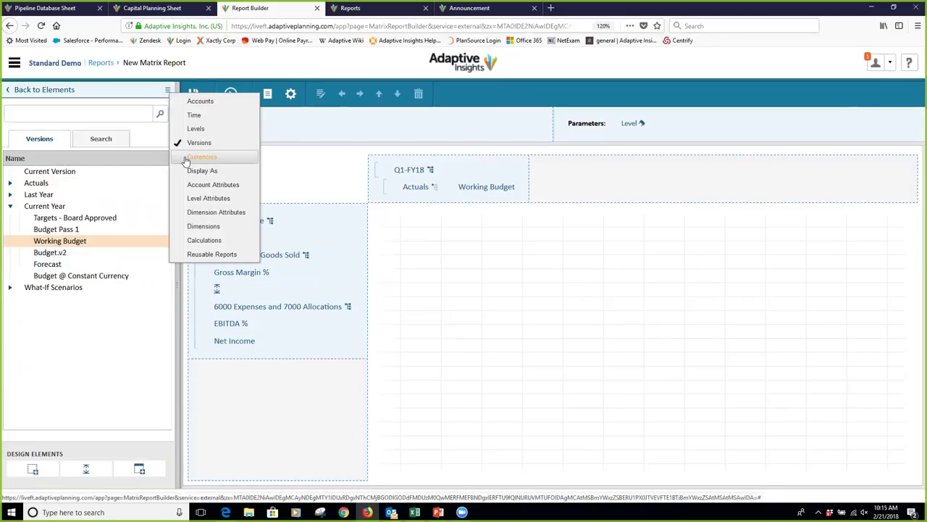
left_click(206, 240)
left_click(33, 183)
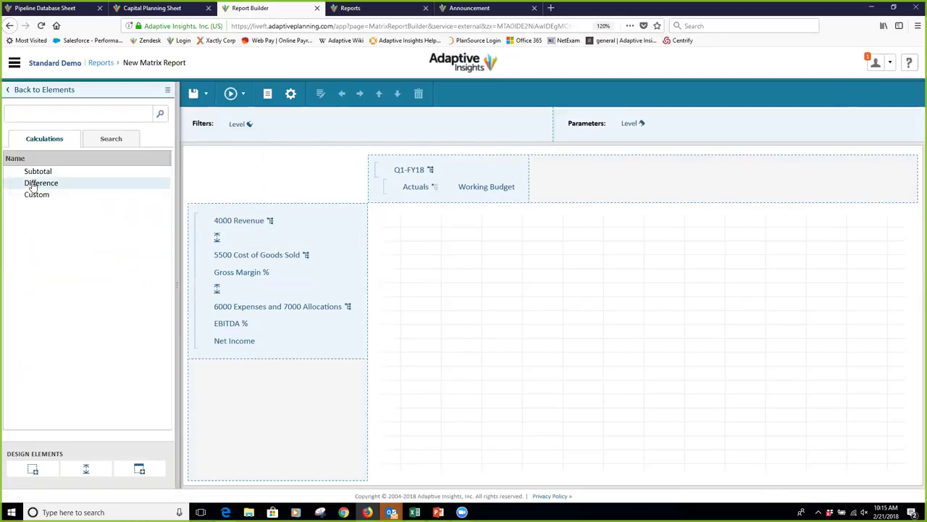
left_click_drag(195, 208, 522, 194)
- Label the difference column Diff and format its negative numbers in red with parentheses
right_click(567, 192)
left_click(578, 197)
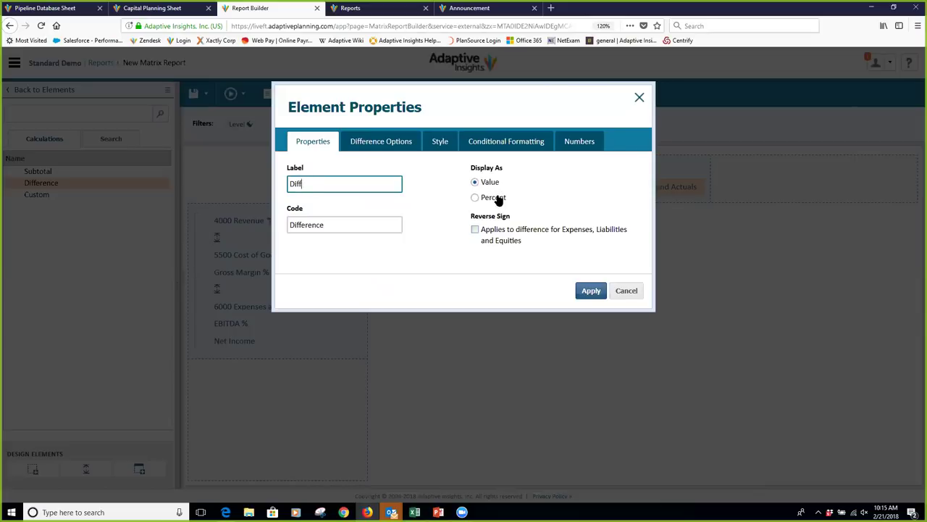
left_click(443, 144)
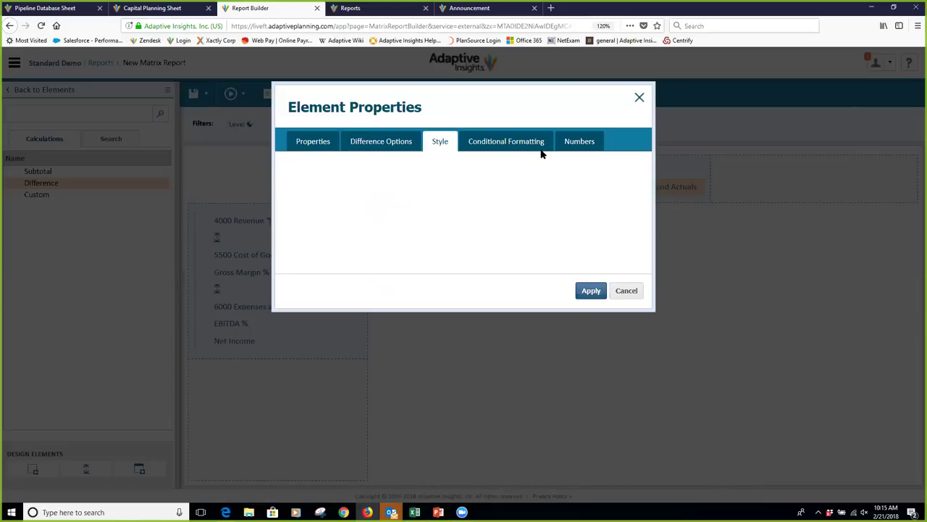
left_click(516, 145)
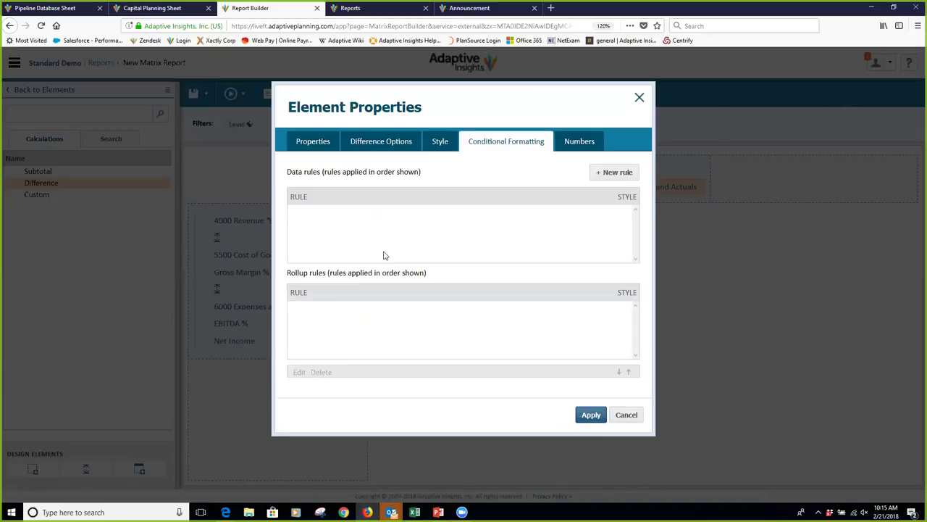
left_click(580, 141)
left_click(511, 278)
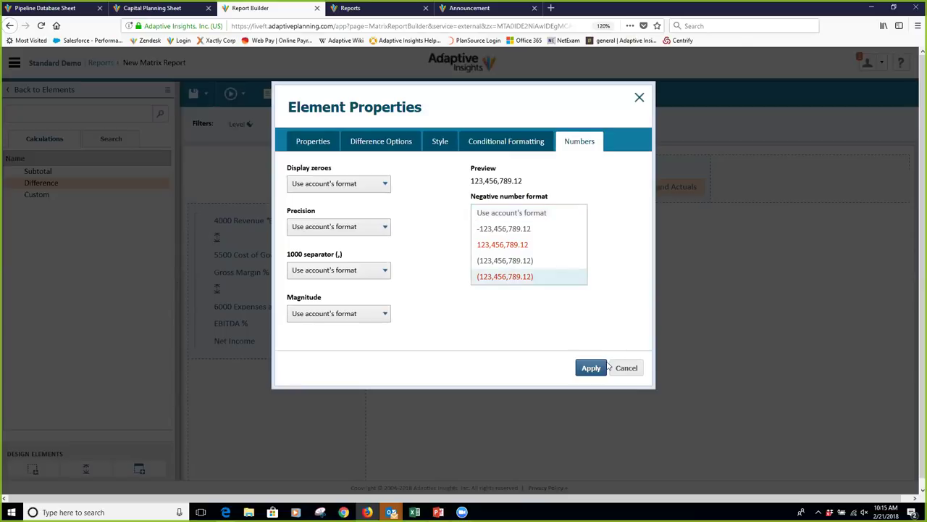
left_click(592, 368)
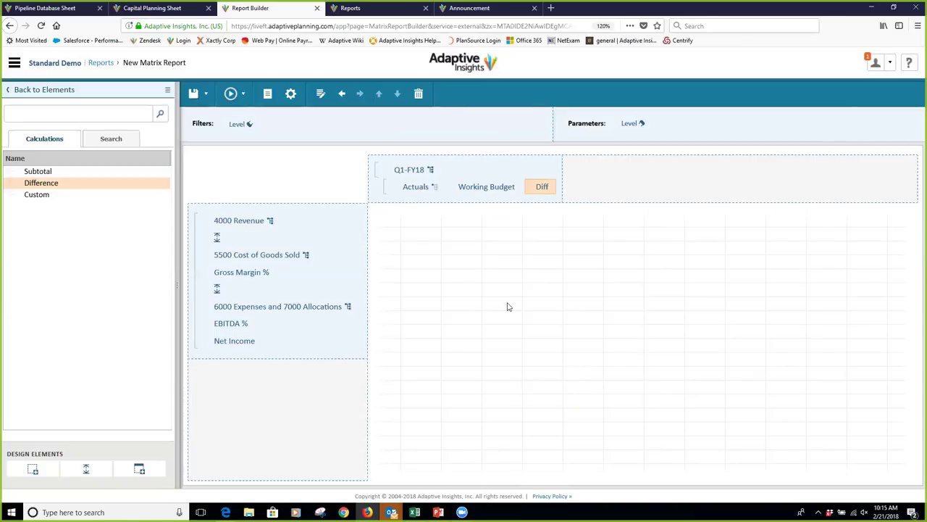
- Run the matrix report in a new browser tab and expand 4100 Product Revenue to its product groups
left_click(244, 95)
left_click(259, 126)
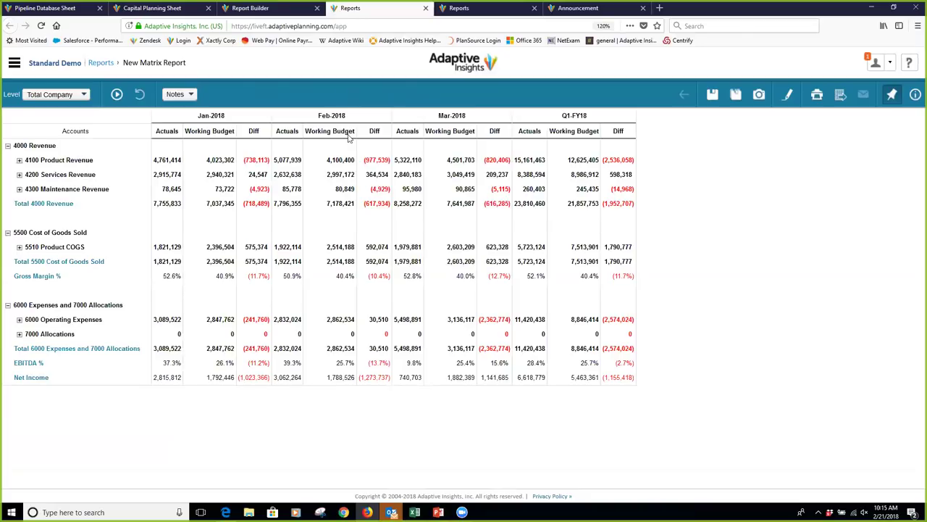
left_click(20, 160)
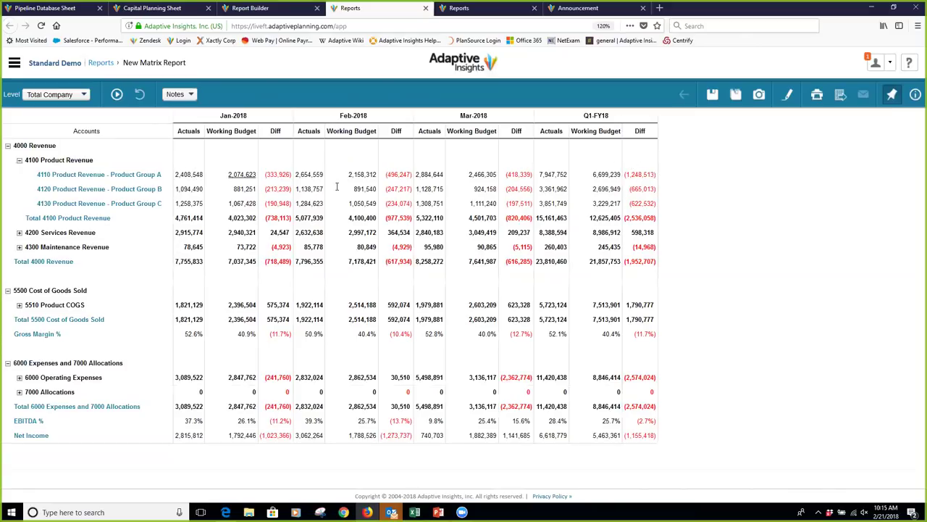
- Examine the organization levels offered by the report's Level filter and leave Total Company selected
left_click(84, 95)
left_click_drag(120, 217, 141, 430)
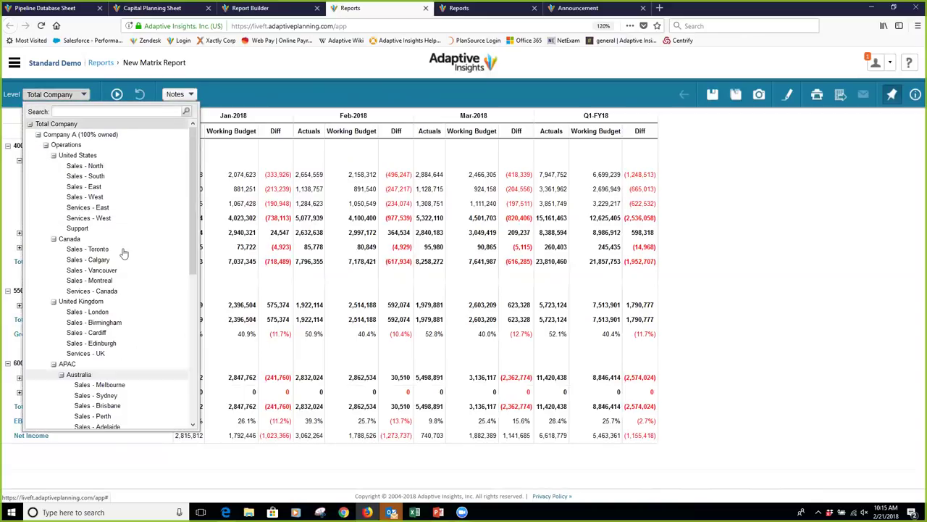
scroll(118, 218, "down", 8)
scroll(101, 290, "up", 8)
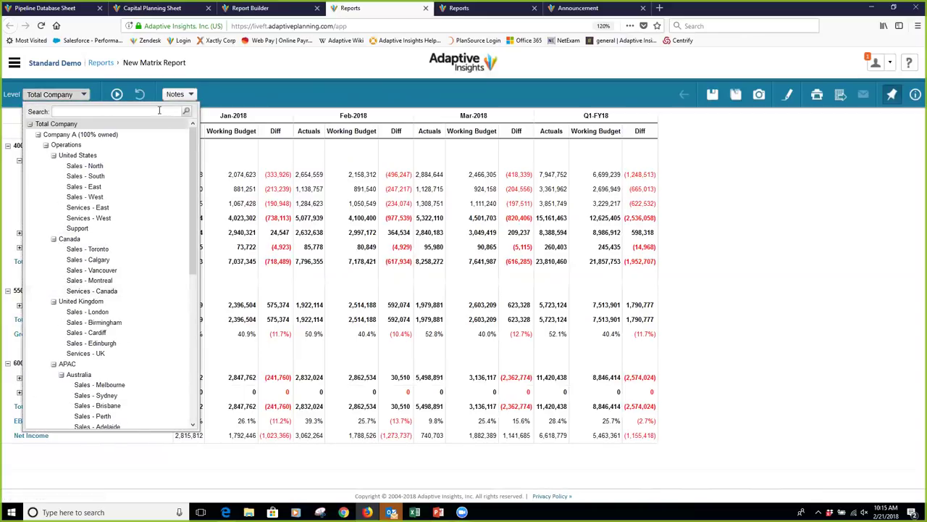
left_click(864, 247)
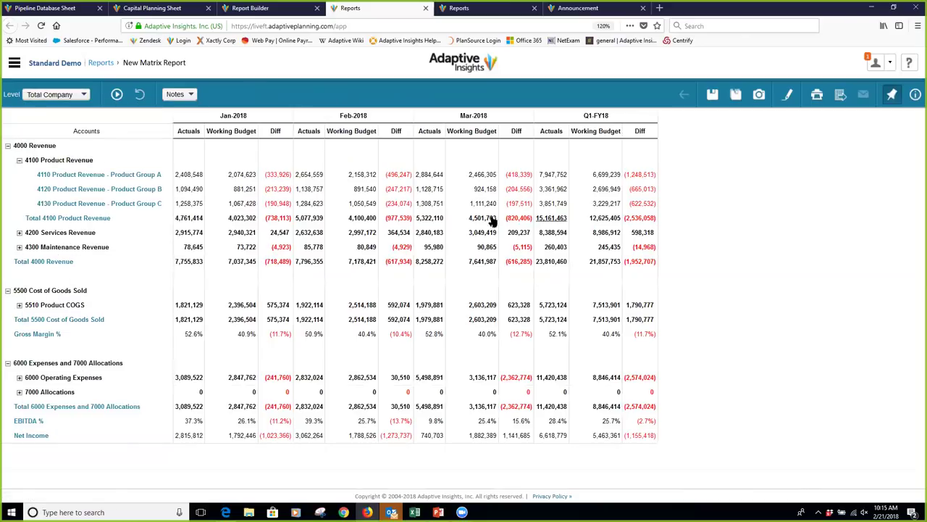
- Explore Product Group A's Jan-2018 Working Budget cell and drill through Company A, Operations and United States to Sales - North
left_click(246, 176)
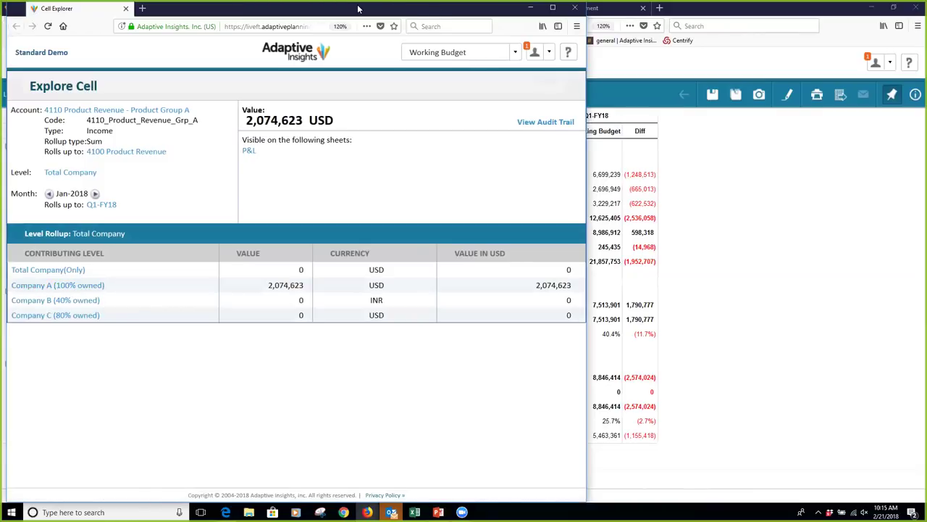
left_click_drag(357, 9, 390, 199)
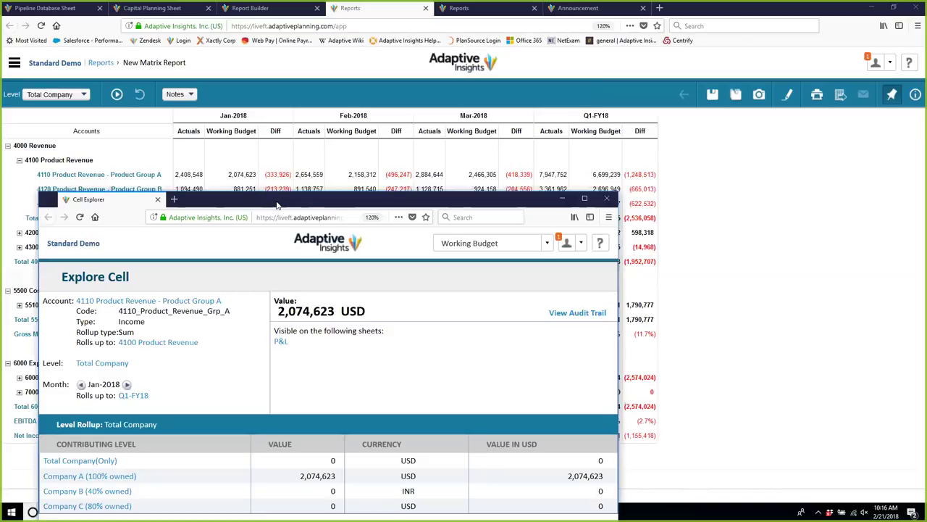
left_click_drag(274, 202, 352, 60)
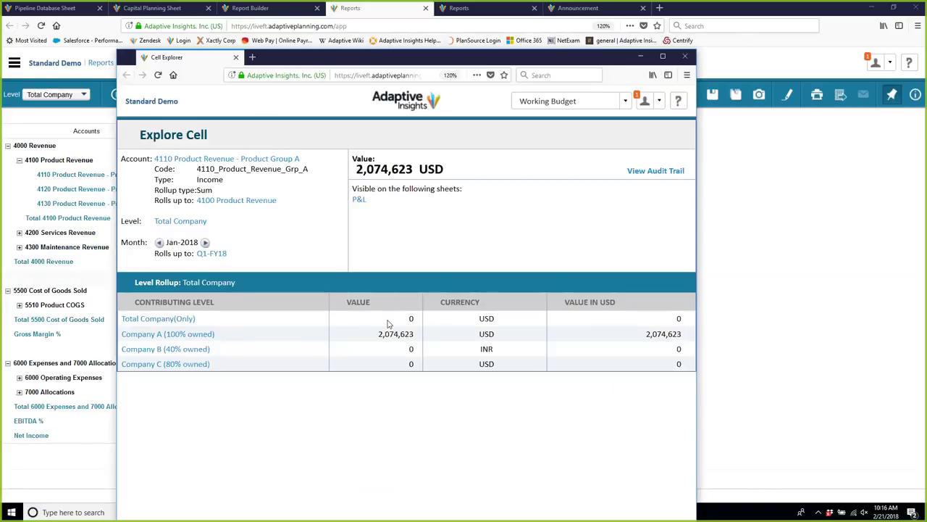
left_click(198, 337)
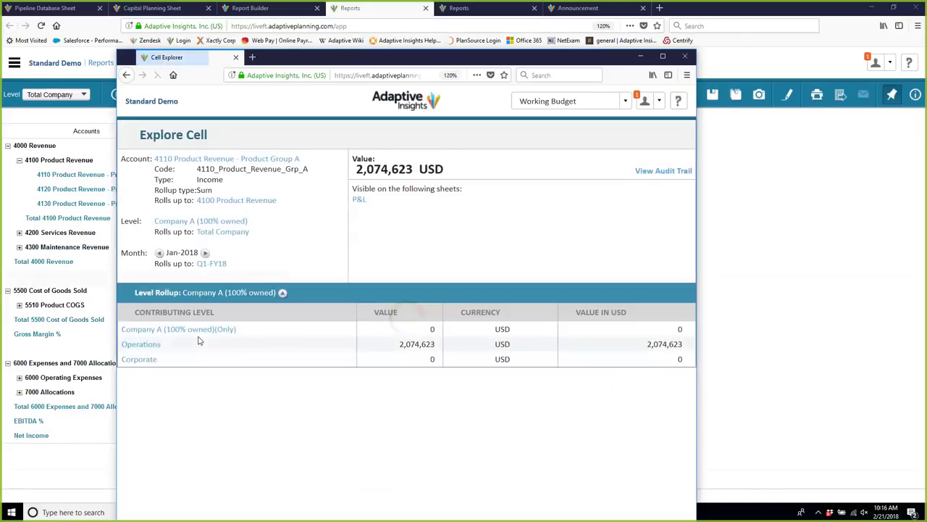
left_click(149, 346)
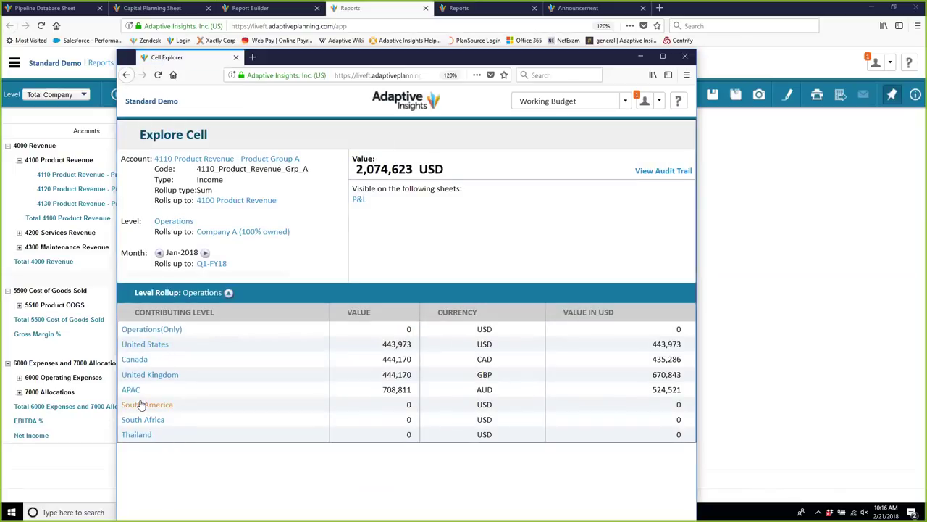
left_click(159, 348)
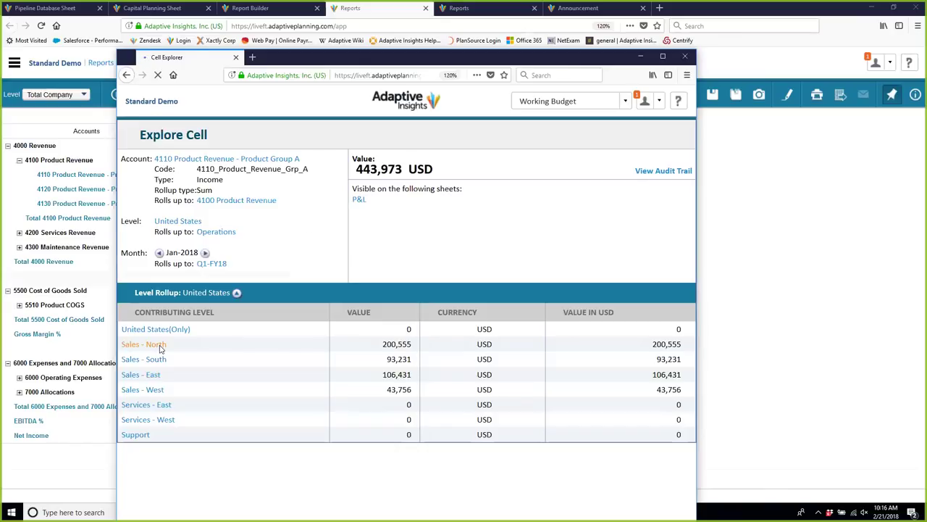
left_click(160, 349)
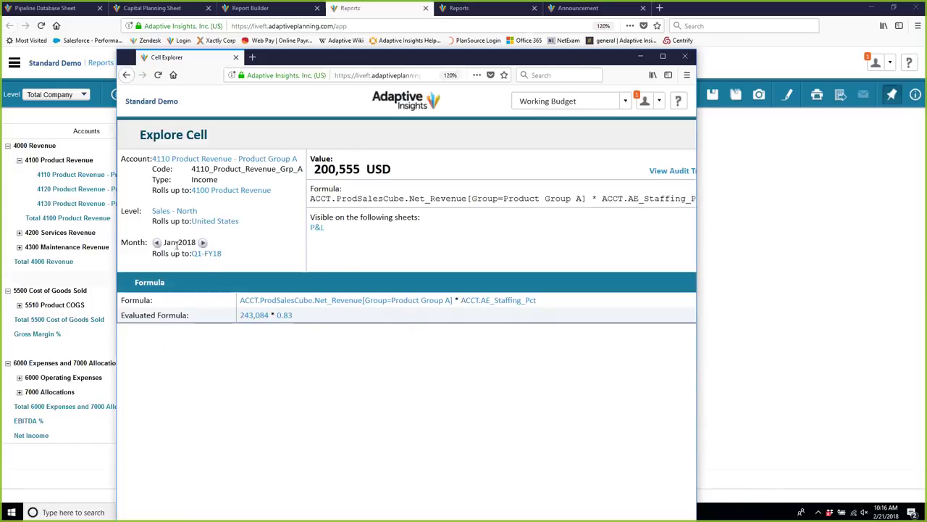
- Trace the Net Revenue component of the Sales - North formula through Customer 1 to Product A1, and close the cell explorer
left_click(261, 317)
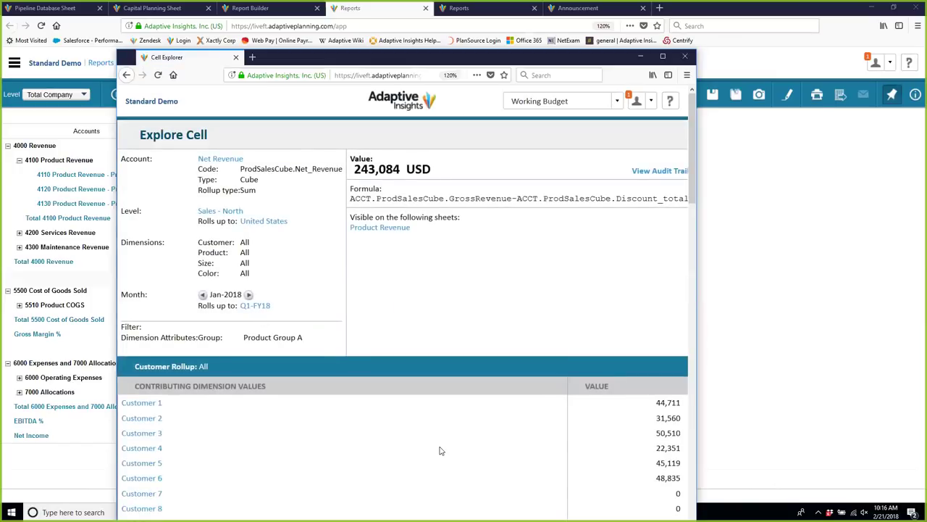
scroll(446, 449, "down", 2)
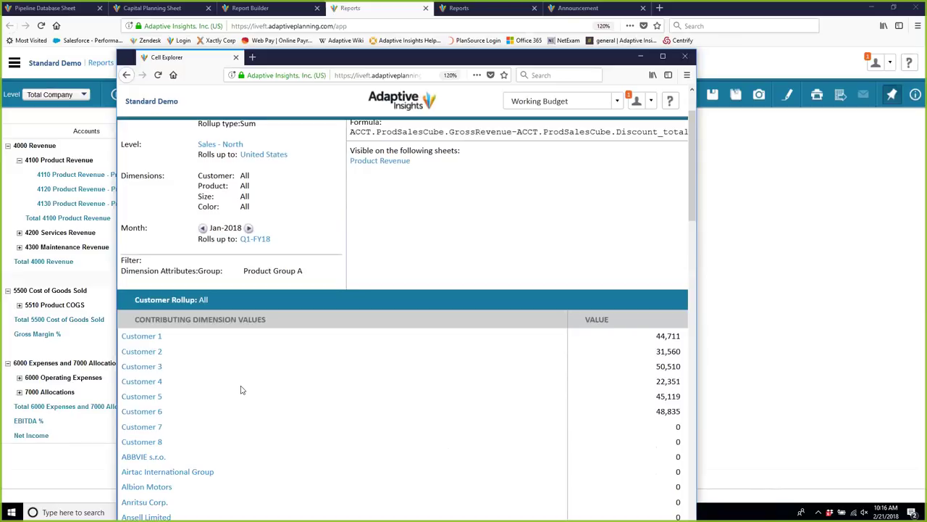
left_click(154, 337)
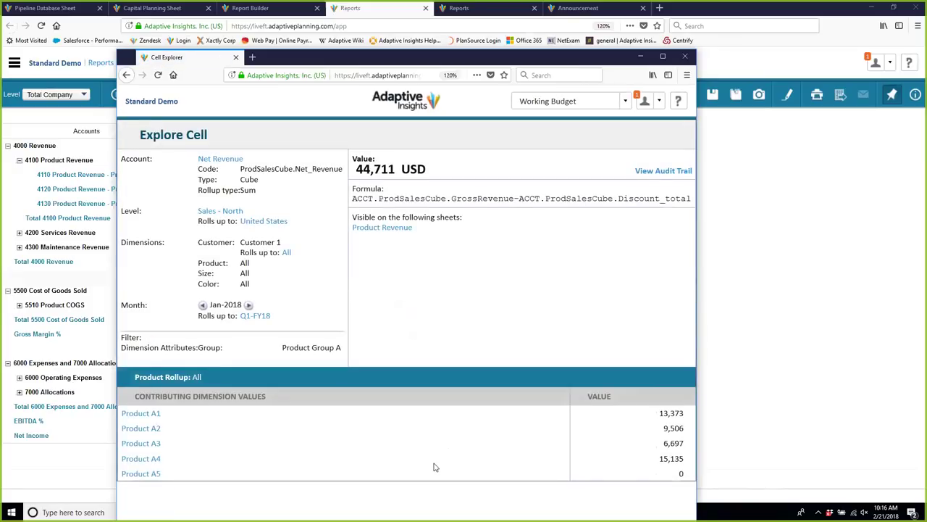
left_click(148, 414)
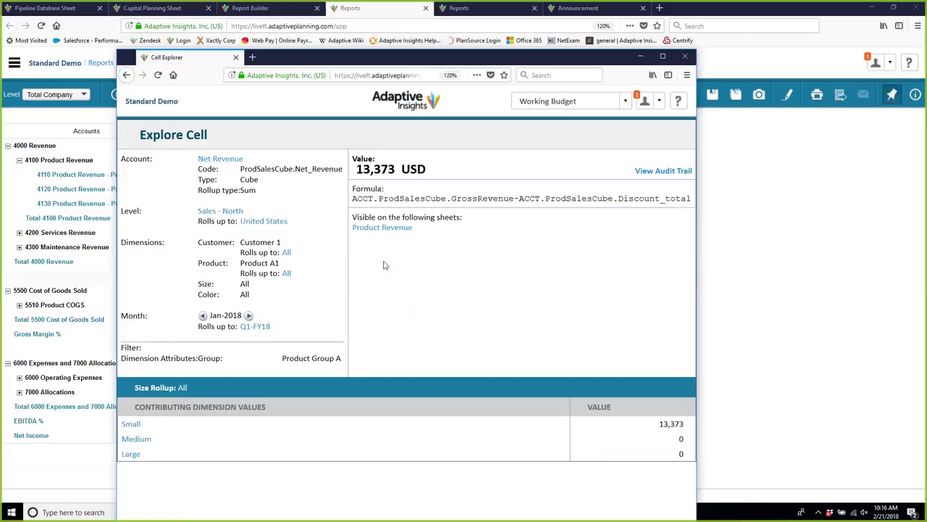
left_click(684, 57)
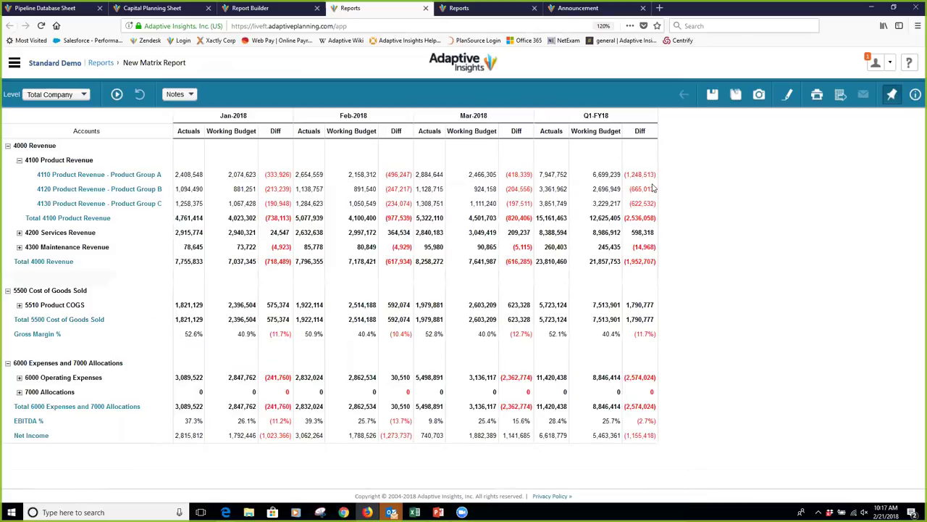
left_click(83, 94)
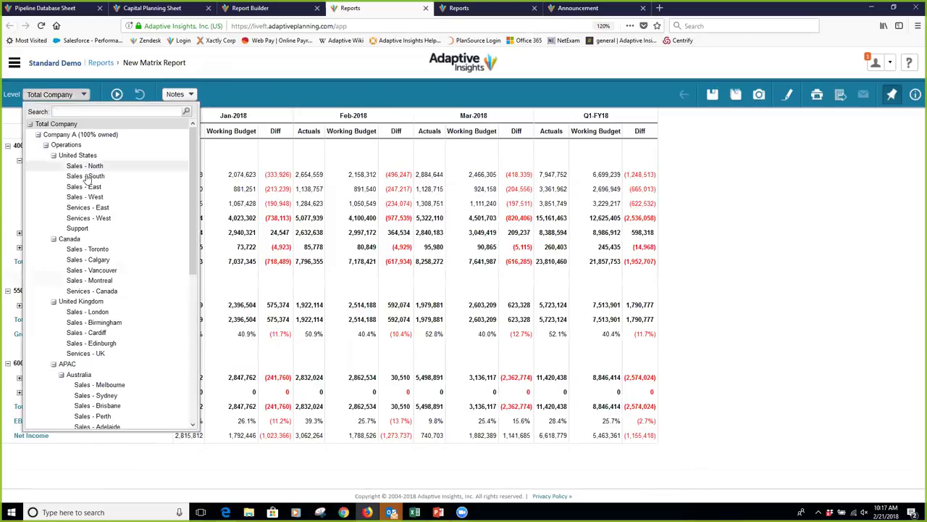
left_click(893, 265)
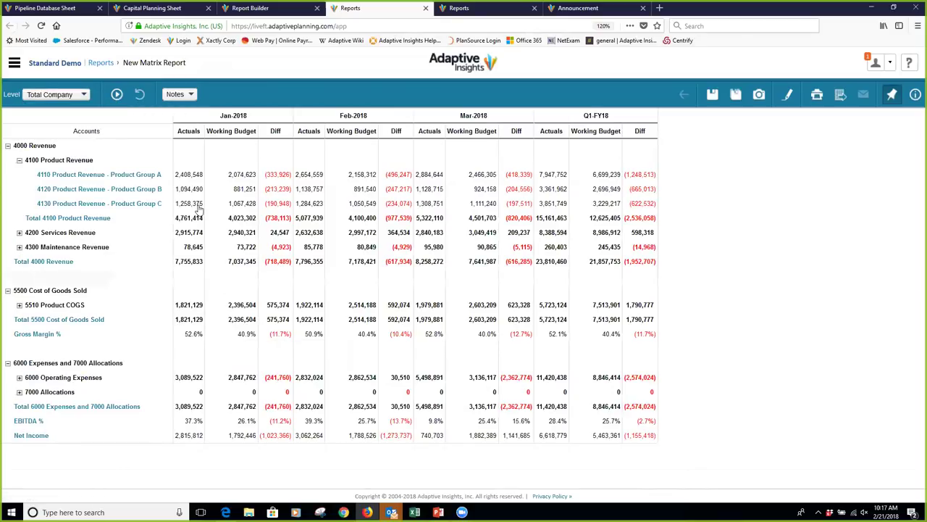
- Drill 4110 Product Revenue - Product Group A into Level, review the breakdown across all regions, and return to the matrix report
left_click(149, 176)
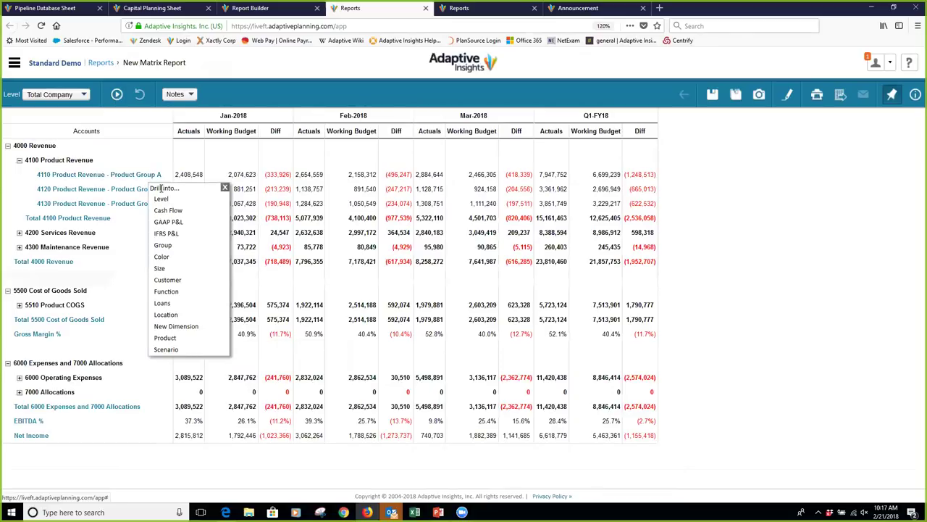
left_click(161, 198)
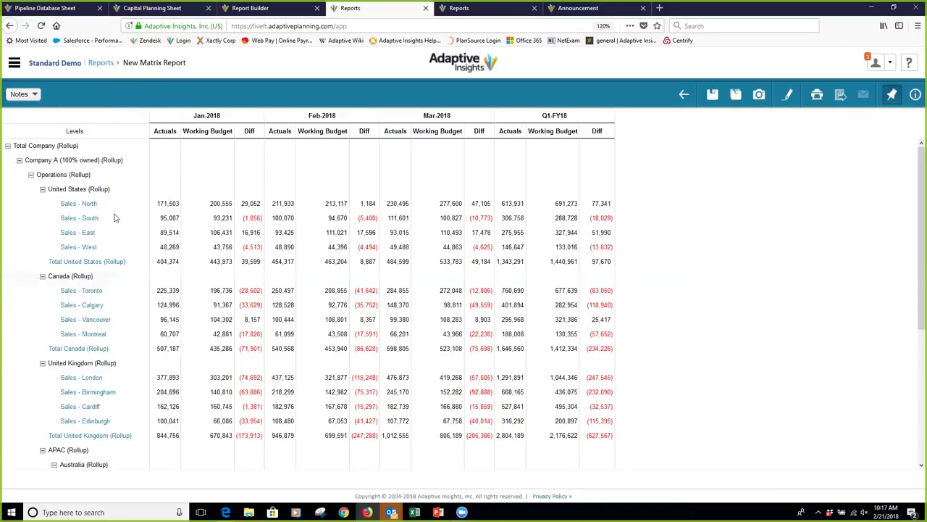
scroll(660, 355, "down", 3)
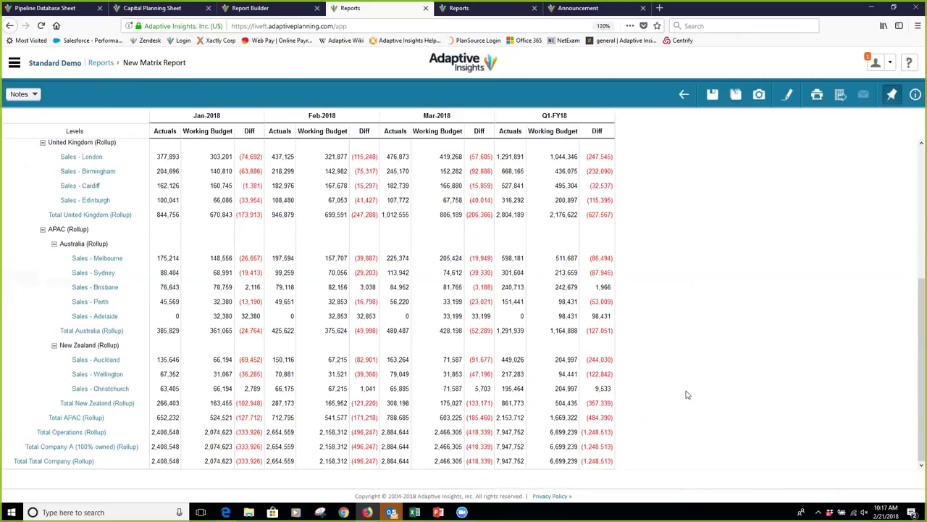
scroll(685, 397, "up", 3)
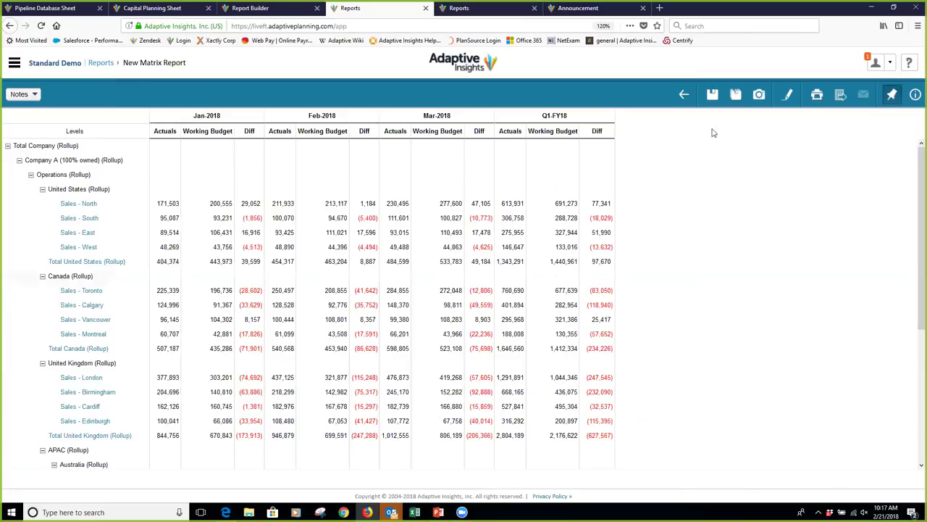
left_click(684, 95)
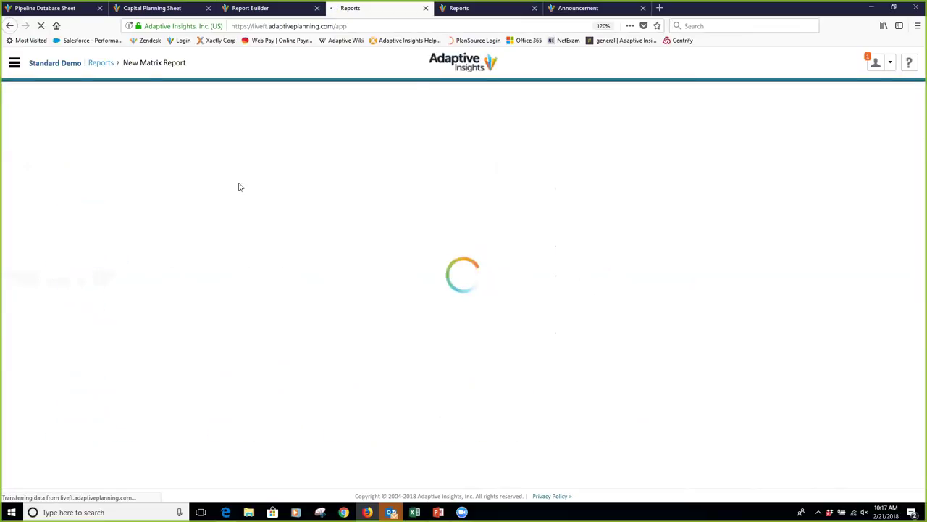